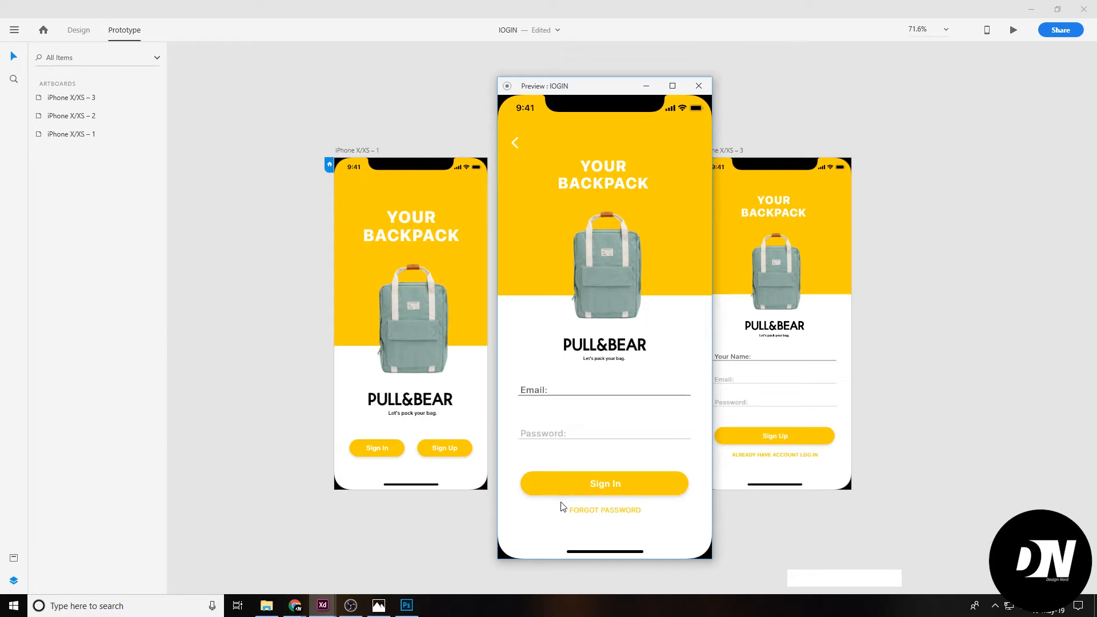
Preview the login prototype's back, sign-up and log-in transitions and close the preview
click(512, 141)
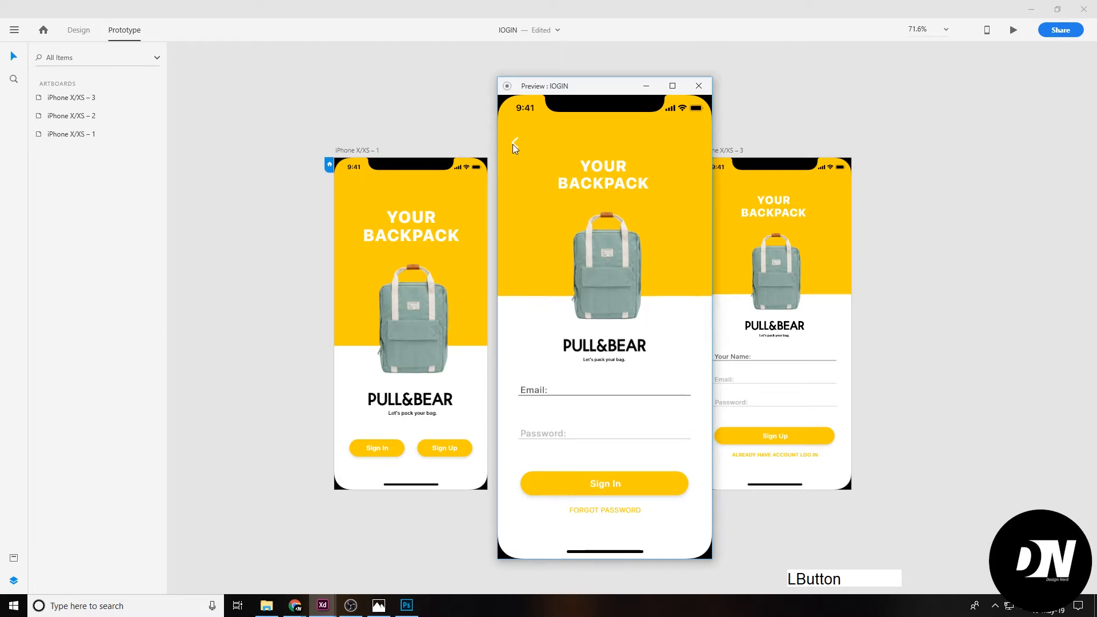
click(638, 500)
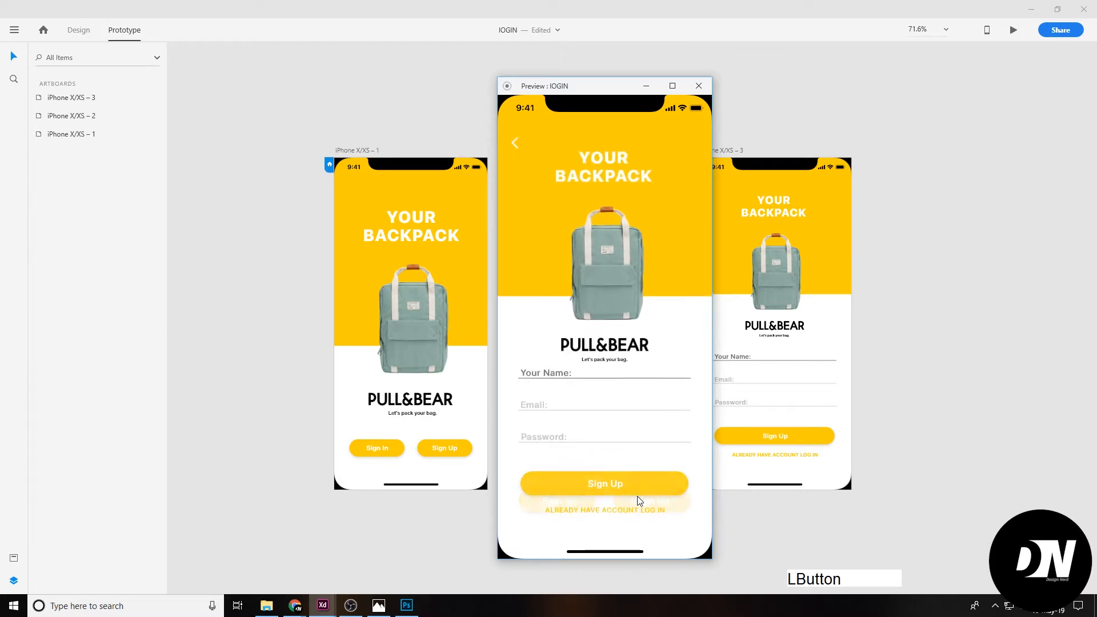
click(641, 510)
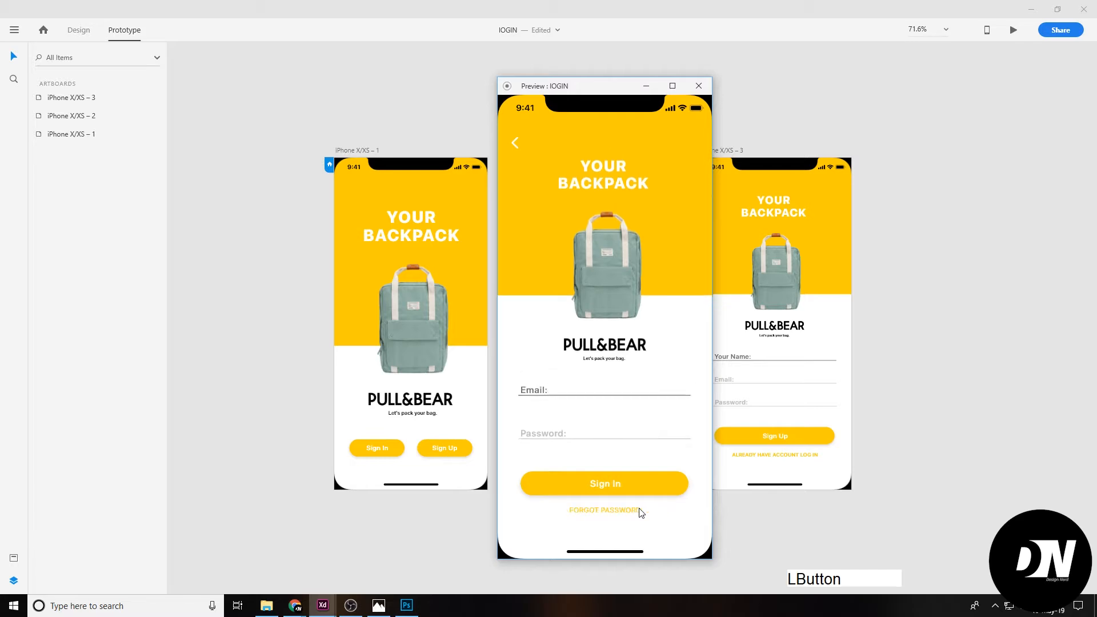
click(516, 143)
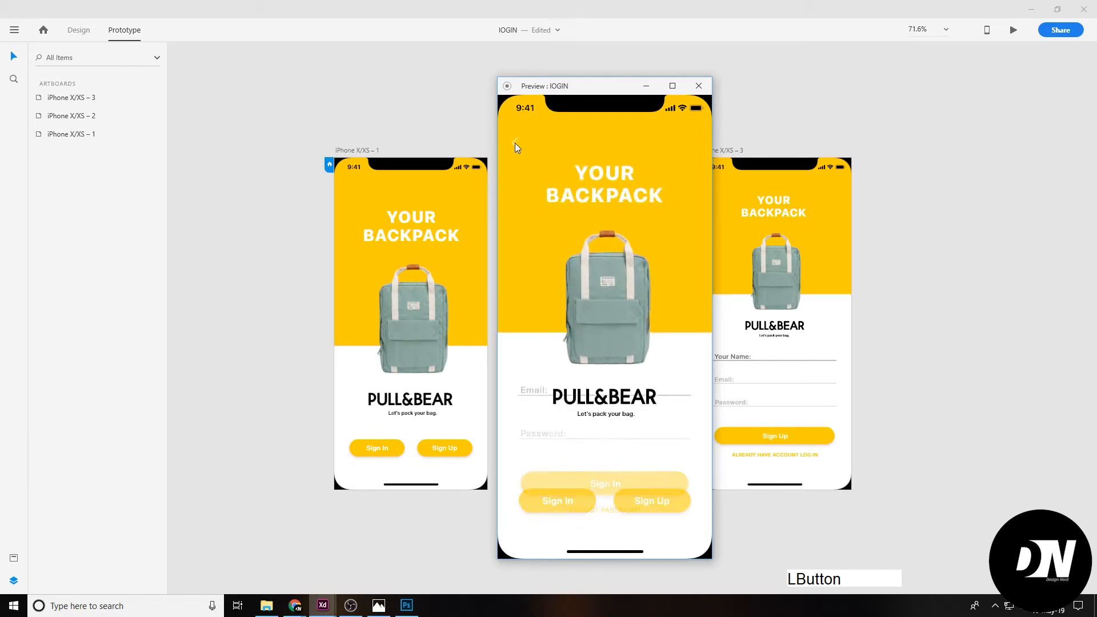
click(693, 86)
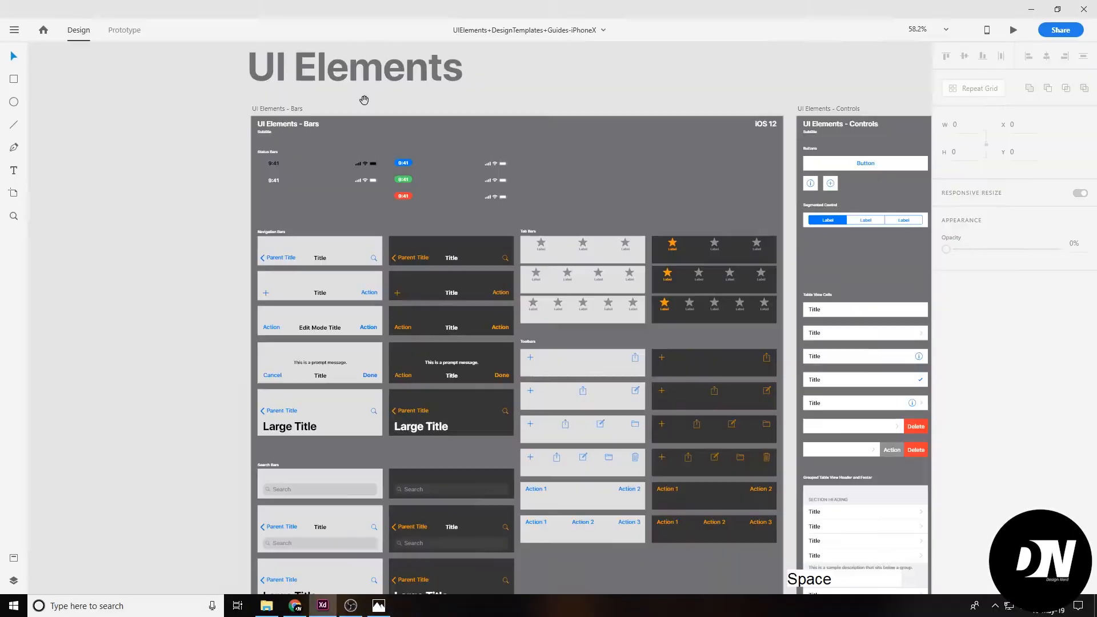
Create a new document with an iPhone X/XS artboard and add the UI kit's Display Shape to it
mouse_move(358, 284)
mouse_down()
mouse_move(488, 232)
mouse_move(456, 103)
mouse_up()
scroll(361, 226, up, 2)
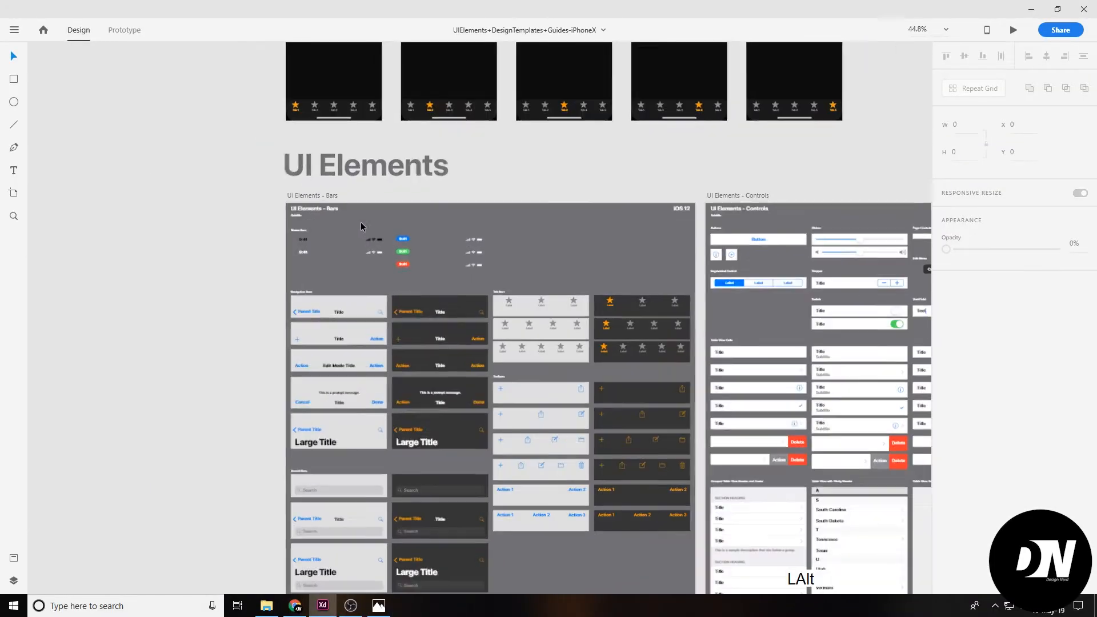
click(15, 30)
click(26, 62)
click(510, 230)
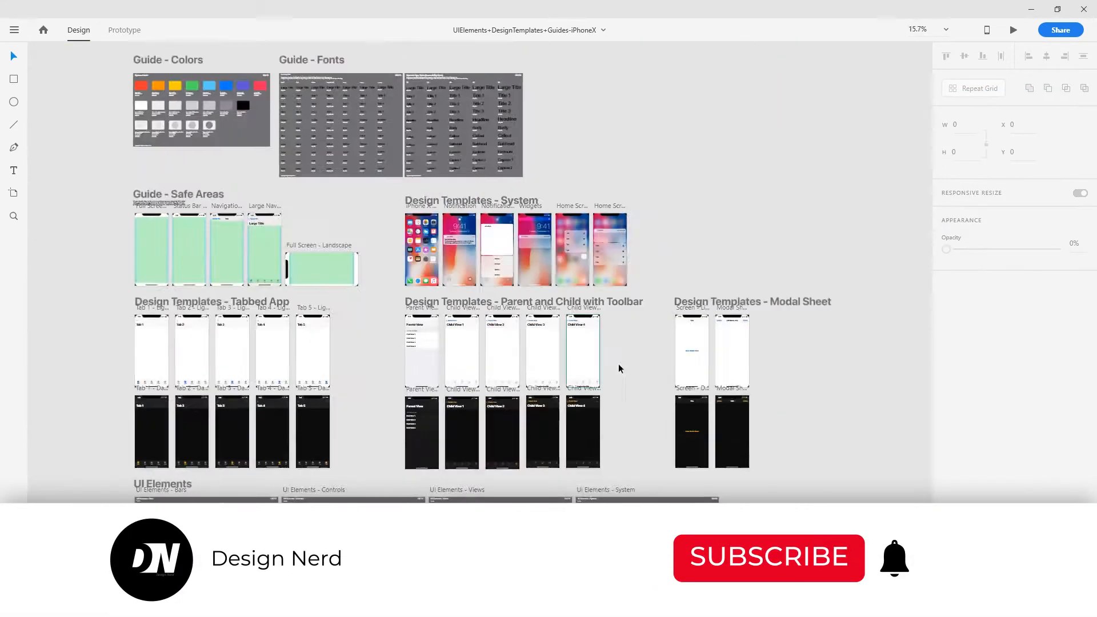
scroll(618, 363, up, 3)
click(646, 355)
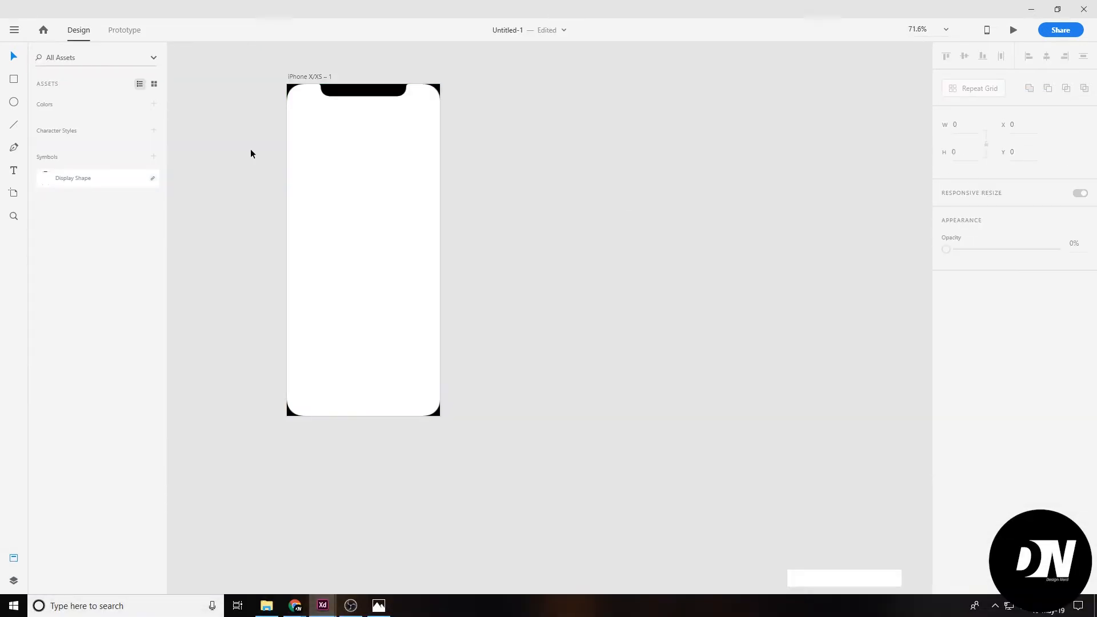
Copy the white 9:41 status bar from the UI kit into the artboard and centre it along the artboard's upper edge
scroll(251, 147, up, 3)
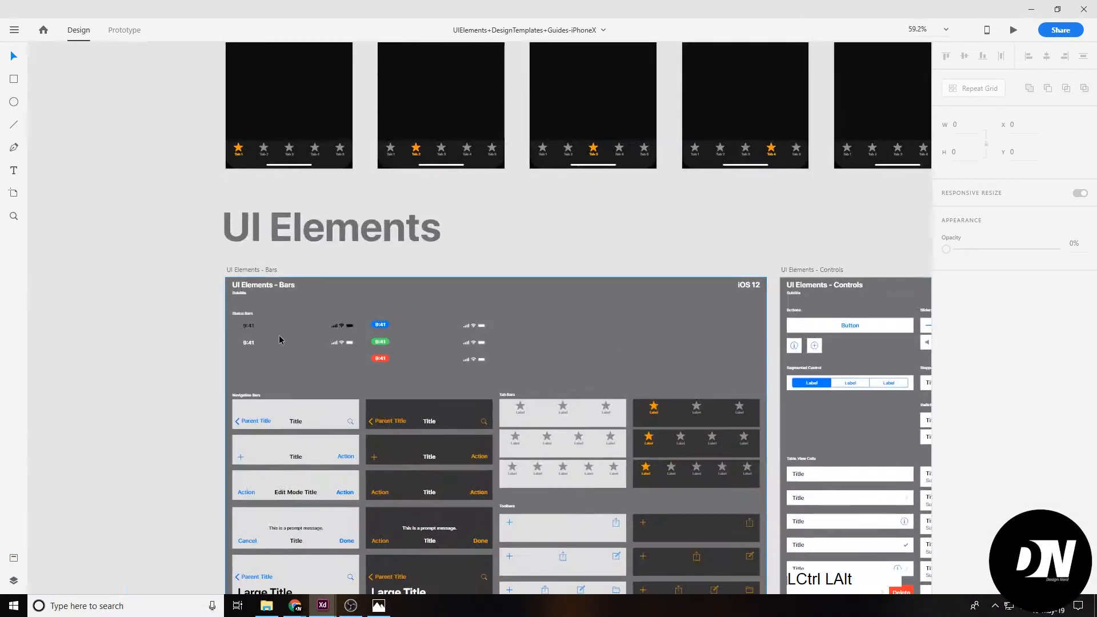
scroll(279, 335, up, 3)
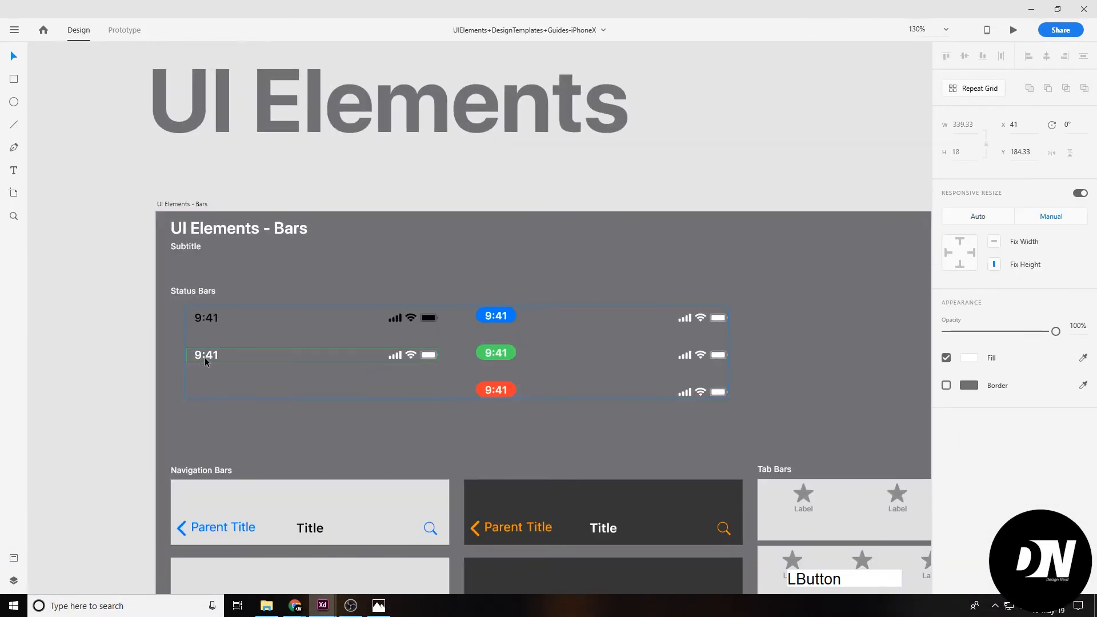
click(324, 605)
click(310, 563)
click(379, 606)
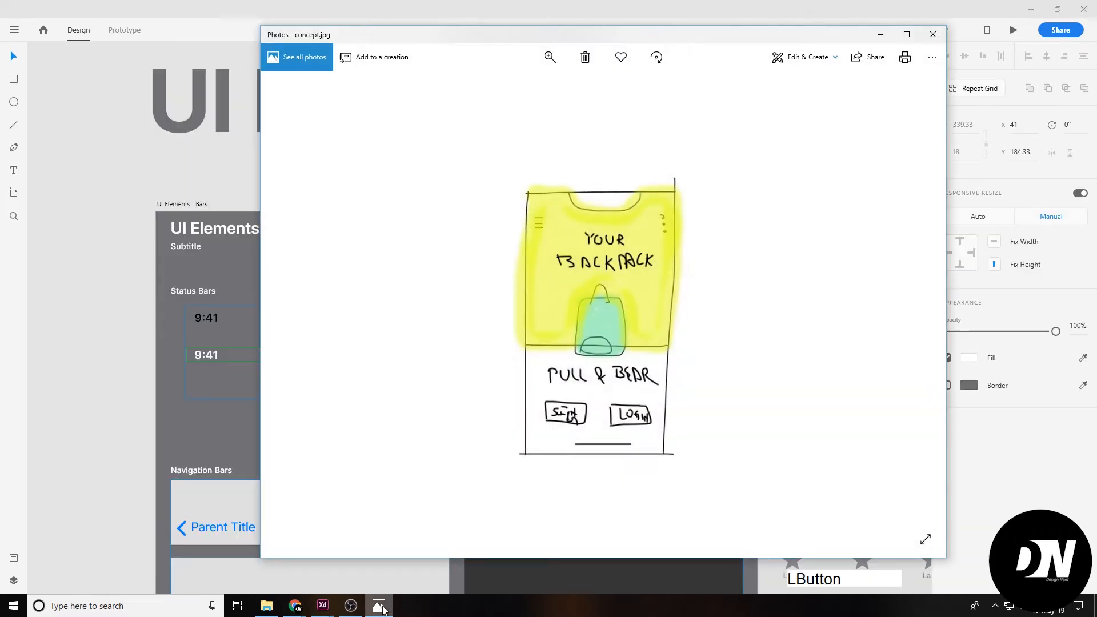
click(379, 605)
key(ctrl+v)
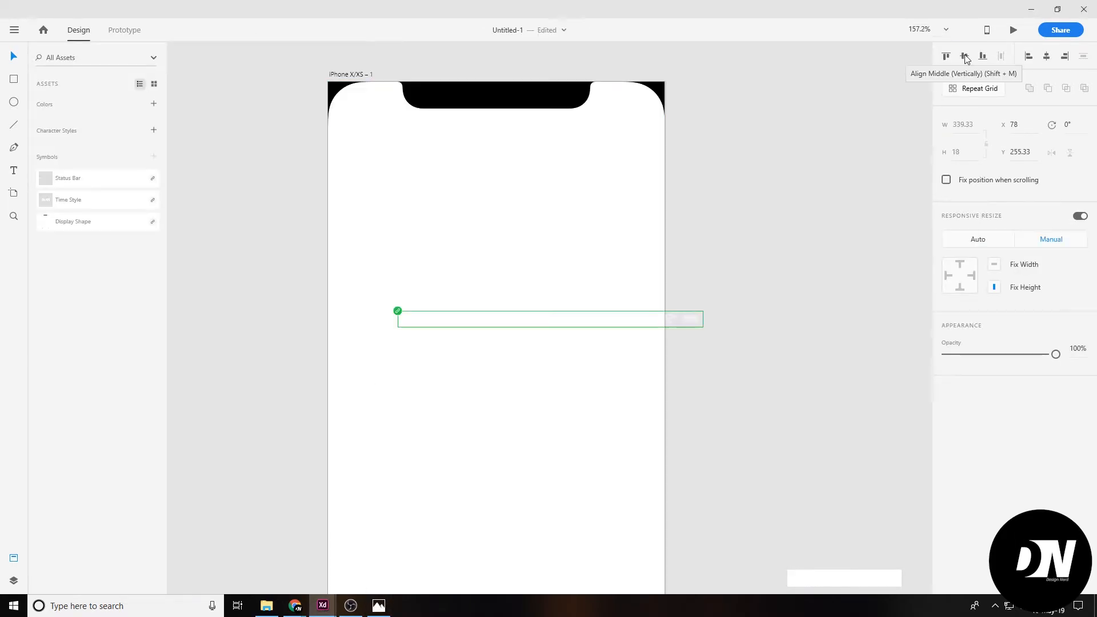
click(966, 58)
click(1044, 59)
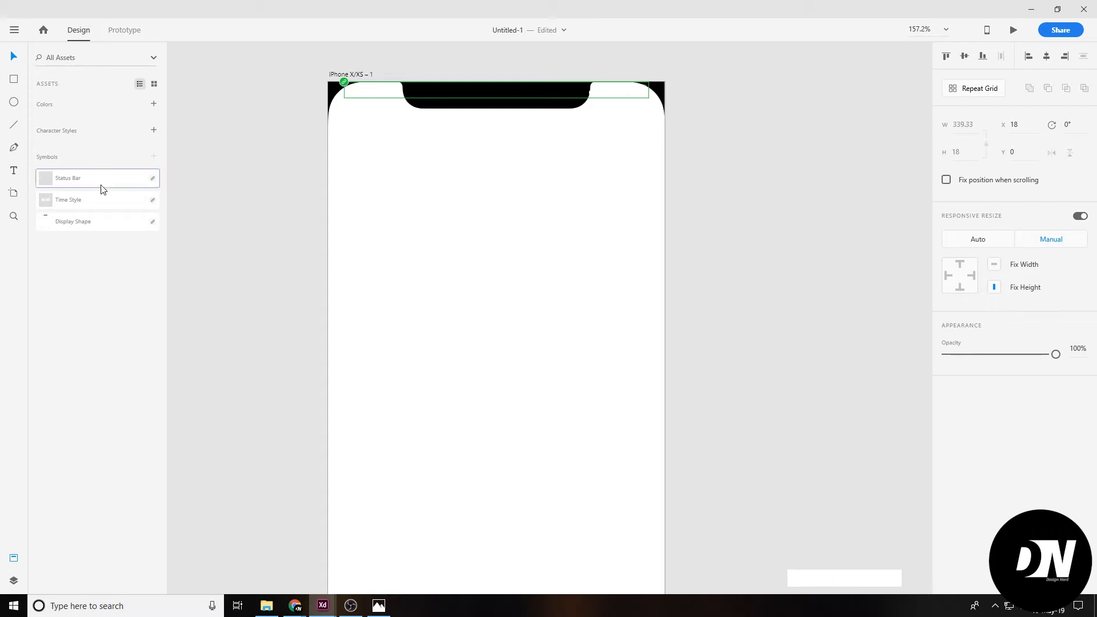
click(57, 178)
click(376, 124)
click(396, 160)
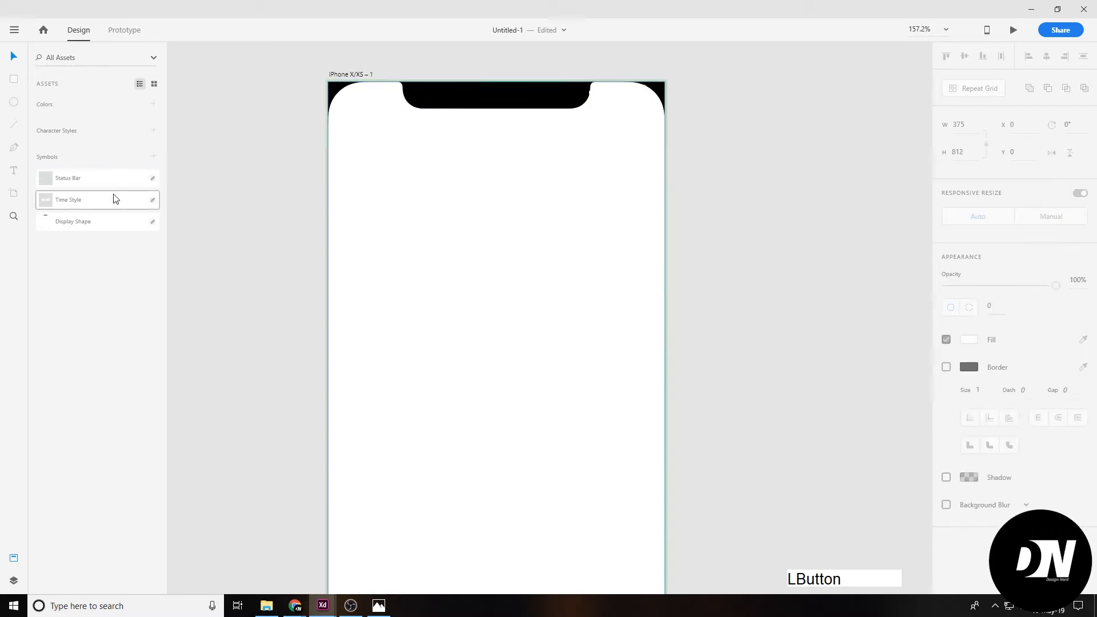
click(264, 236)
Draw a borderless grey 375 × 812 rectangle covering the whole artboard and send it to the back
scroll(326, 167, down, 4)
click(15, 80)
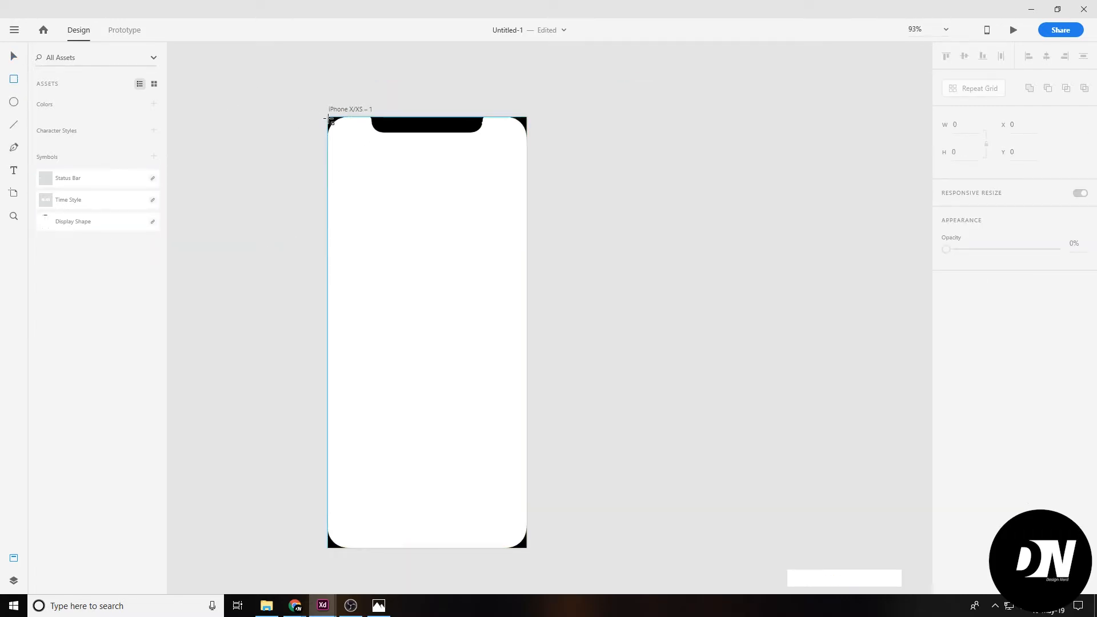
drag(330, 120, 528, 551)
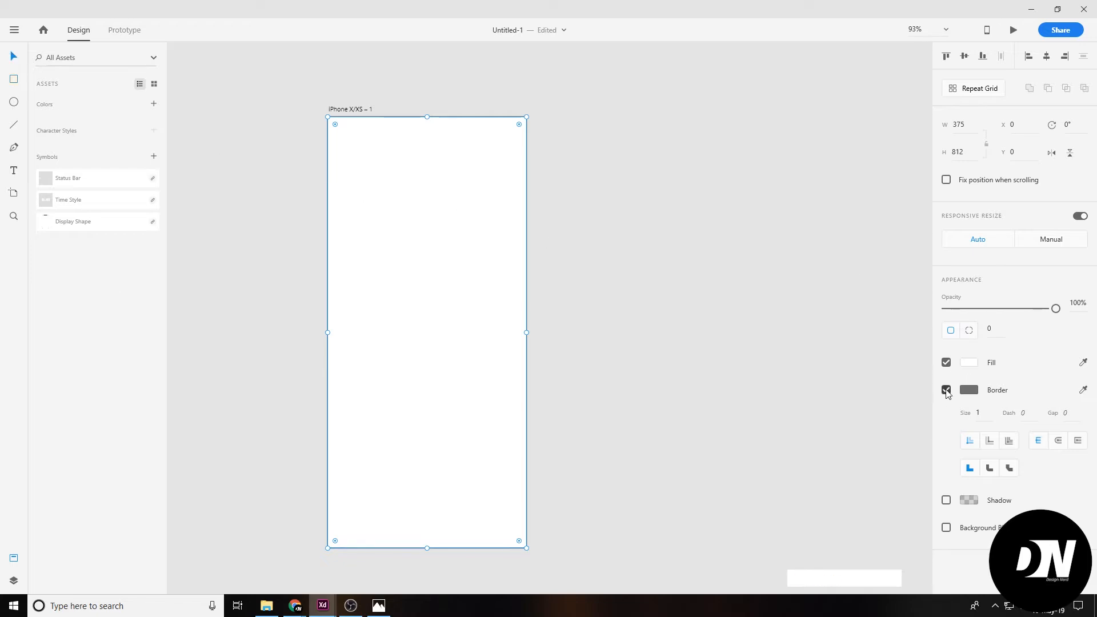
click(945, 391)
click(968, 363)
click(798, 329)
click(313, 291)
key(ctrl+shift+[)
click(302, 286)
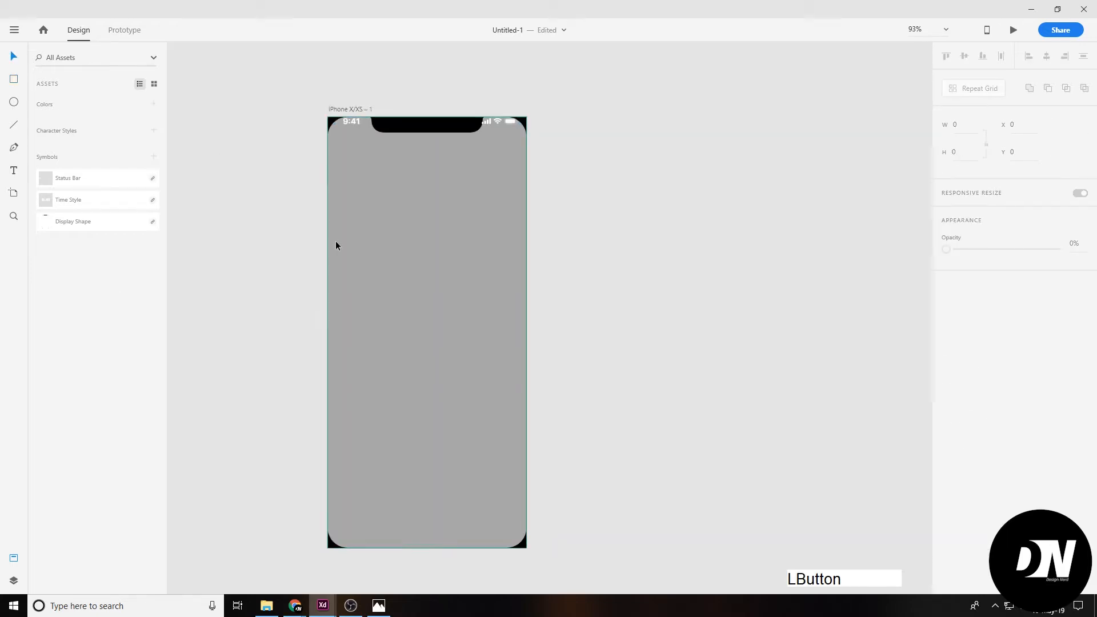
Move the status bar slightly down so it sits level with the notch, and show the document's layers
scroll(357, 94, up, 2)
click(344, 144)
key(ctrl+0)
key(ctrl+y)
Draw a borderless 375 × 468 rectangle over the artboard's upper part, fill it with the bg image's yellow, and delete the imported image
key(r)
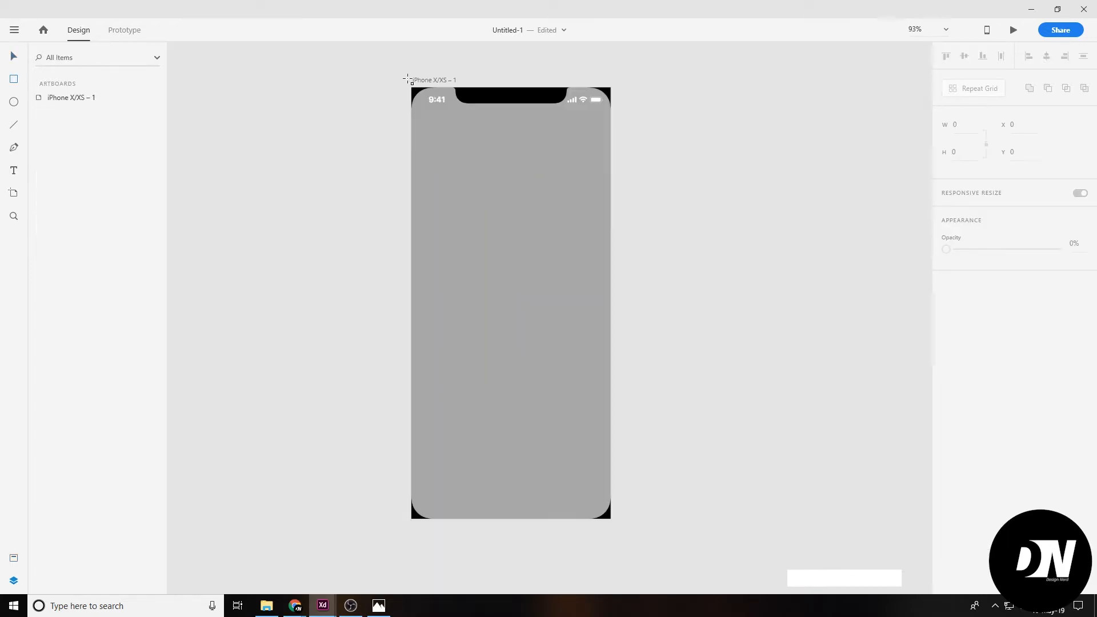
drag(411, 87, 610, 327)
click(946, 390)
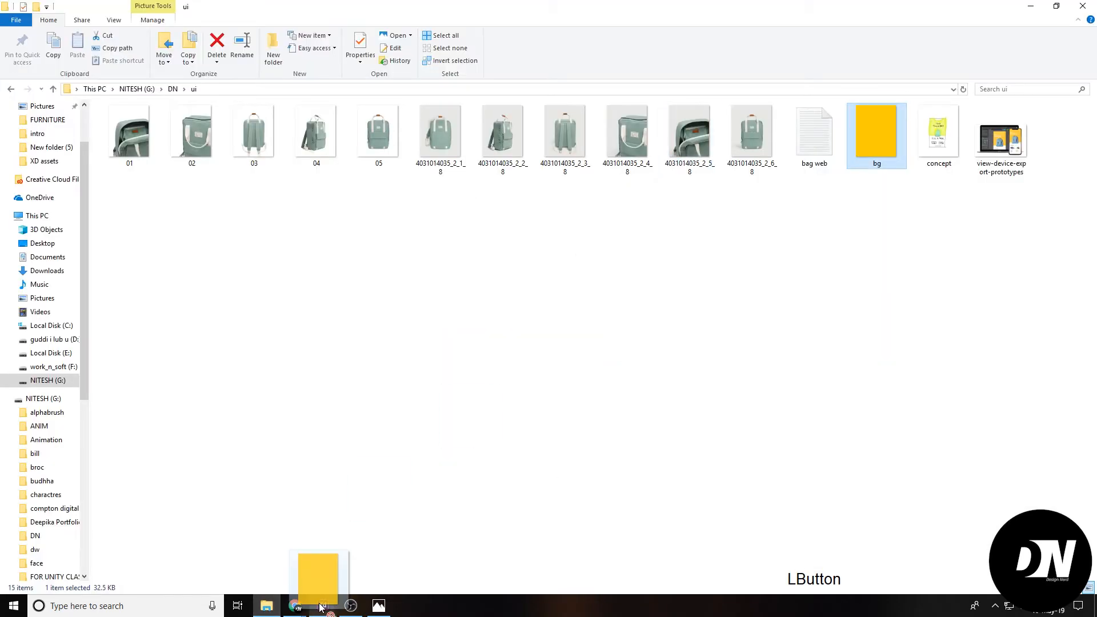
drag(318, 579, 582, 229)
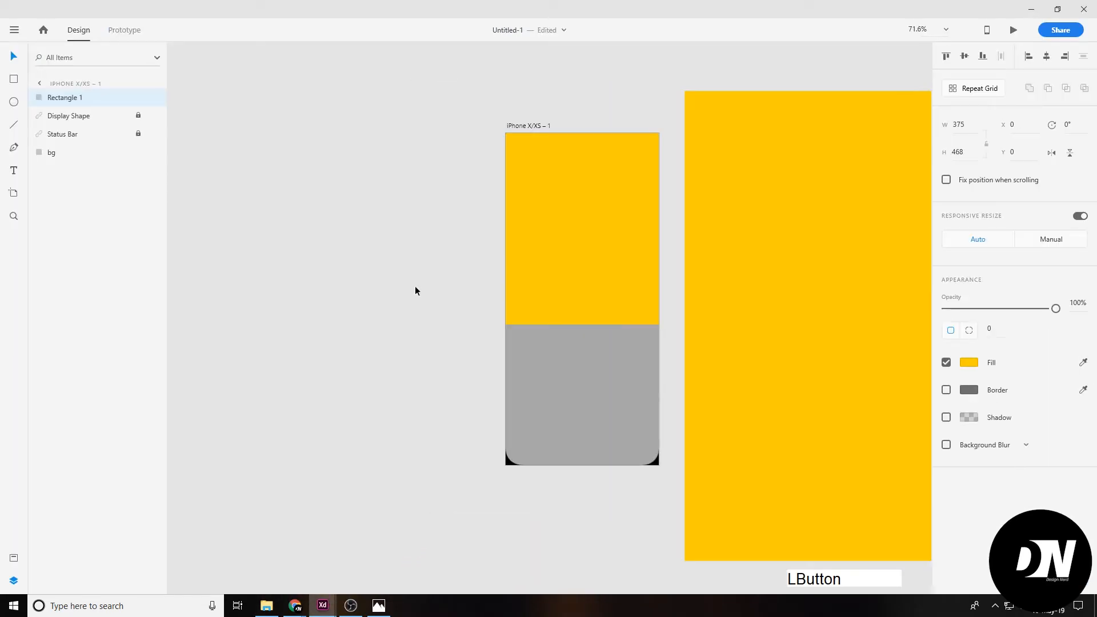
click(798, 304)
key(Delete)
Move the yellow rectangle's layer below the Display Shape and Status Bar layers
click(588, 240)
drag(76, 97, 71, 126)
click(366, 172)
key(ctrl+0)
drag(450, 172, 429, 182)
Change the fill of the full-artboard bg rectangle to white
double_click(72, 98)
click(66, 152)
click(967, 364)
drag(800, 327, 786, 285)
click(706, 283)
click(548, 323)
Place backpack image 05 over the yellow-white boundary at about 132 × 169, following the concept sketch, and centre it horizontally
click(266, 606)
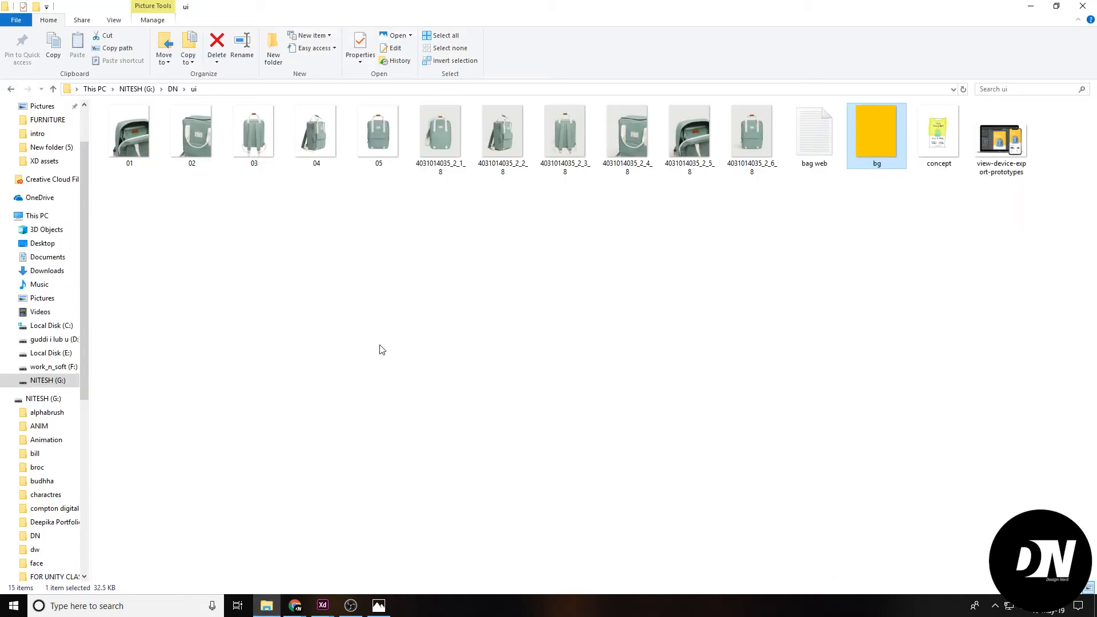
drag(377, 148, 529, 320)
drag(200, 177, 694, 292)
drag(526, 532, 416, 573)
click(379, 605)
click(379, 606)
drag(734, 198, 381, 388)
click(964, 56)
click(1045, 56)
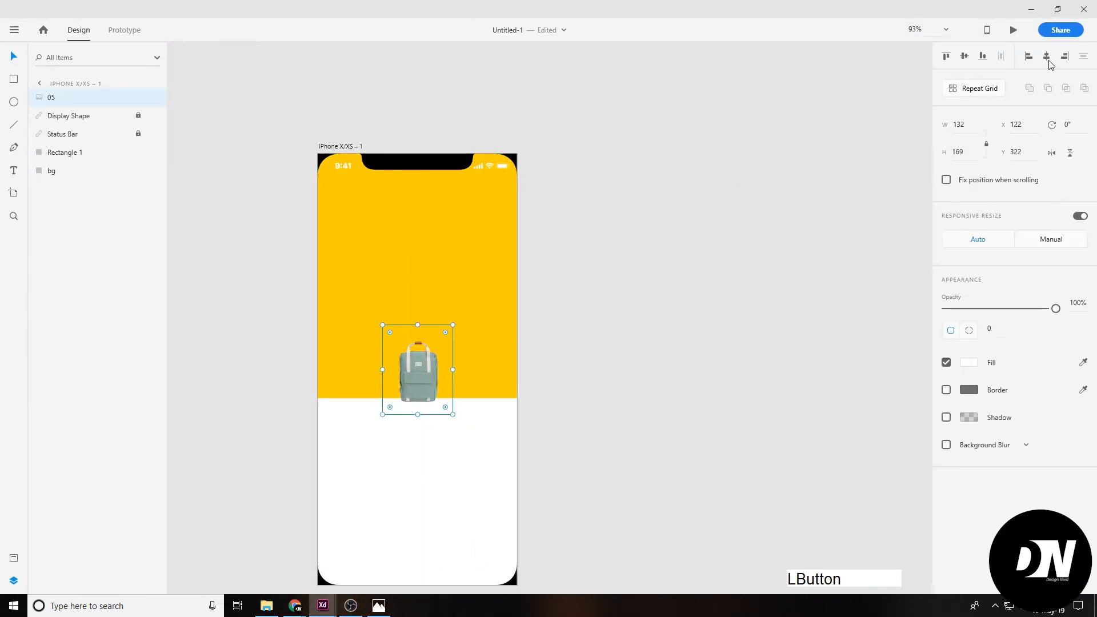
Enlarge the backpack image to about 310 × 397, keeping it centred across the yellow-white boundary
scroll(445, 418, up, 1)
drag(455, 412, 539, 521)
click(823, 235)
drag(647, 257, 737, 164)
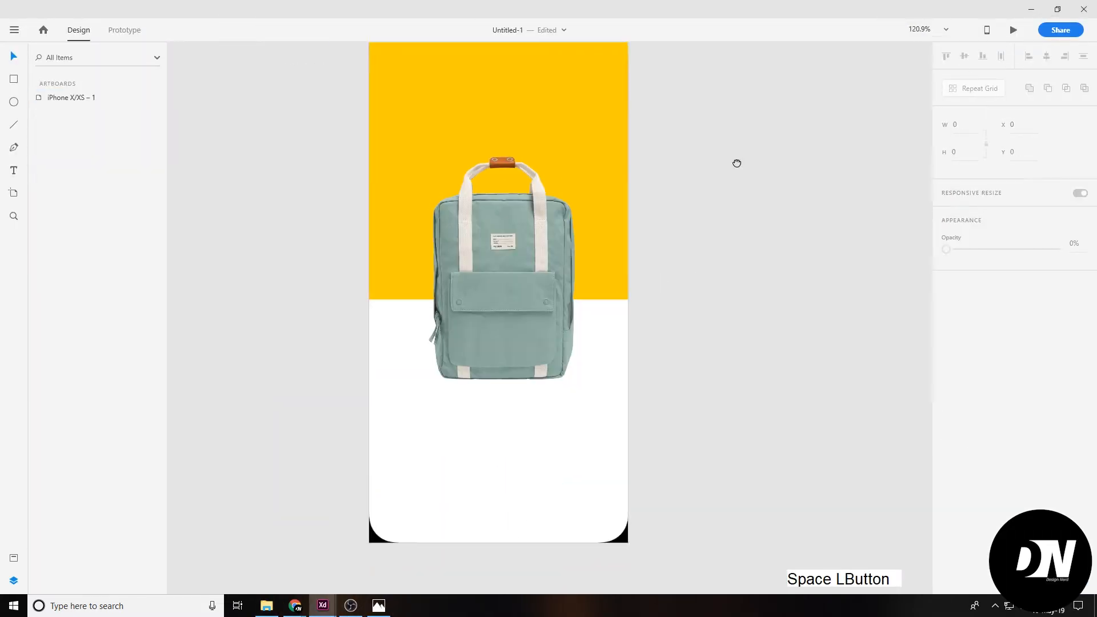
click(543, 275)
drag(629, 428, 607, 400)
click(635, 285)
drag(747, 224, 768, 304)
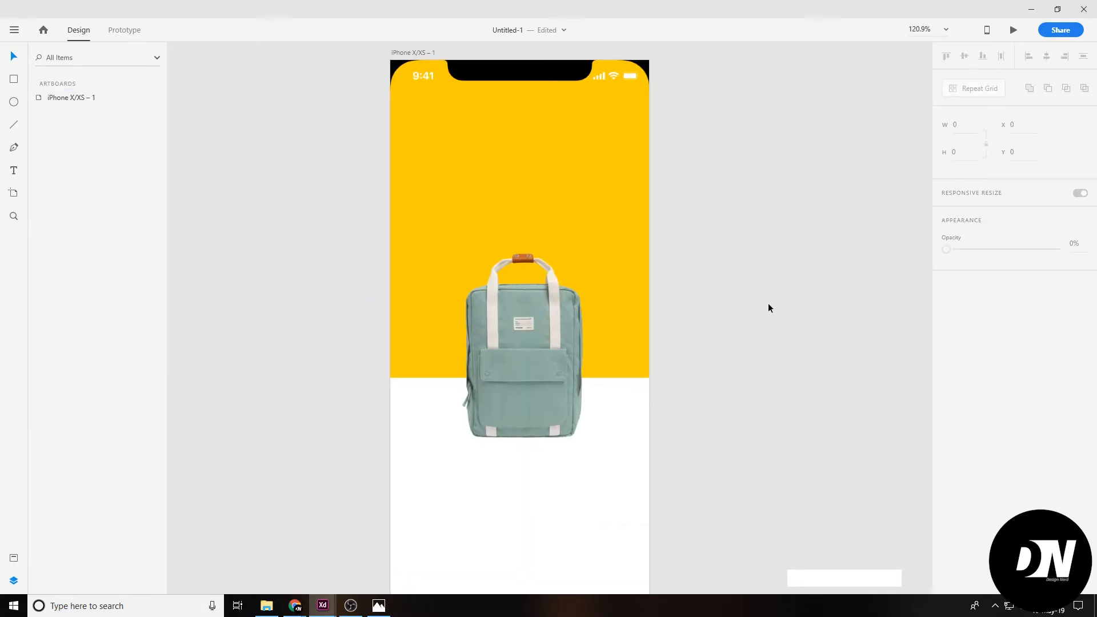
Copy the black Home Indicator bar from the UI kit's light screen into the artboard
mouse_move(323, 605)
click(255, 551)
right_click(95, 176)
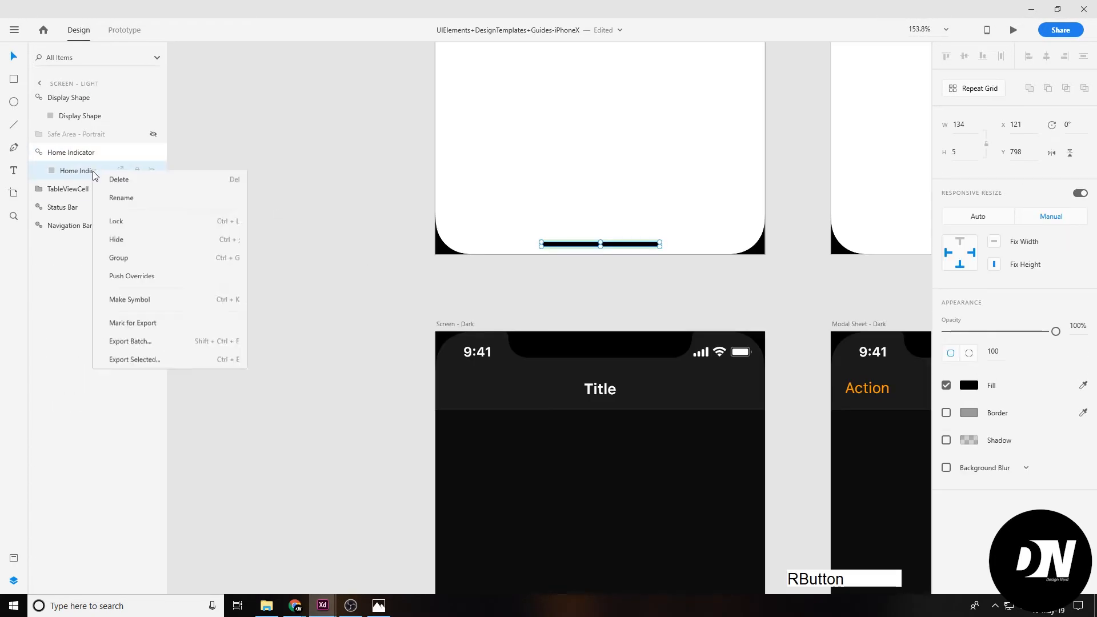
click(328, 265)
click(365, 560)
key(ctrl+v)
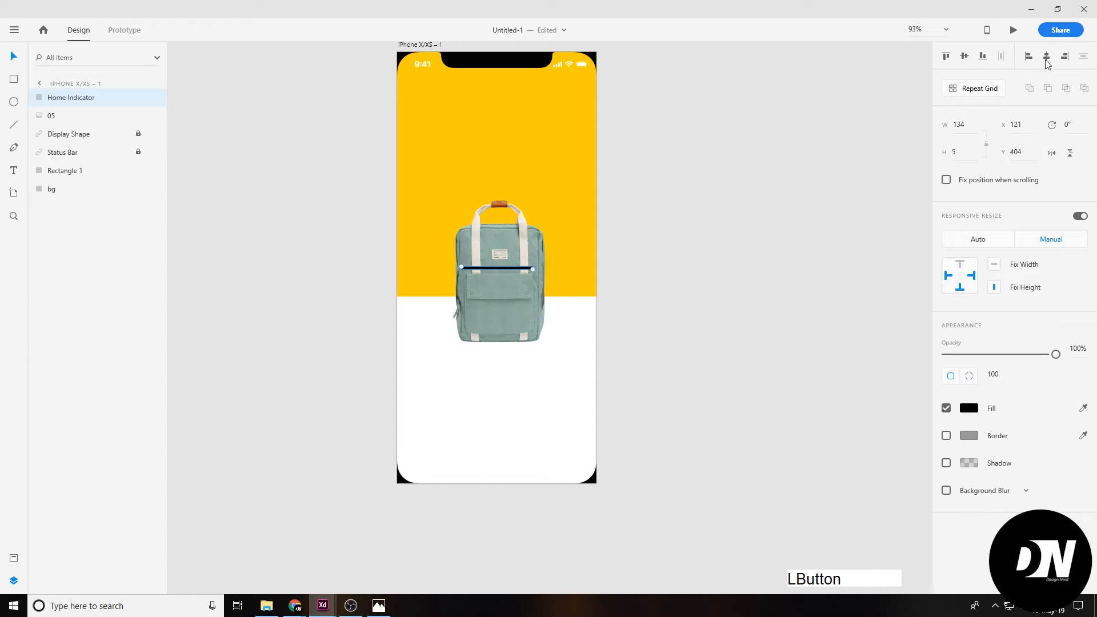
Move the Home Indicator down to the artboard's lower edge, centred horizontally
key(shift+Up)
click(606, 499)
scroll(484, 504, up, 4)
scroll(482, 503, down, 4)
click(481, 479)
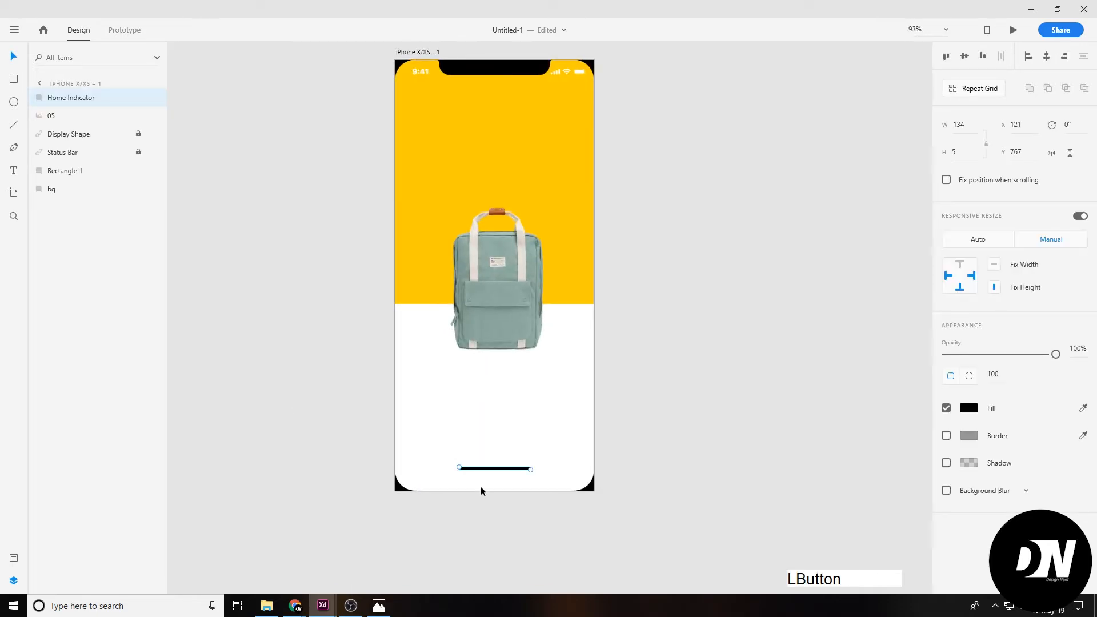
key(shift+Up)
key(shift+Up)
click(319, 288)
drag(314, 286, 311, 358)
Check the concept sketch and add the centred two-line text "YOUR BACKPACK" beside the artboard
click(378, 606)
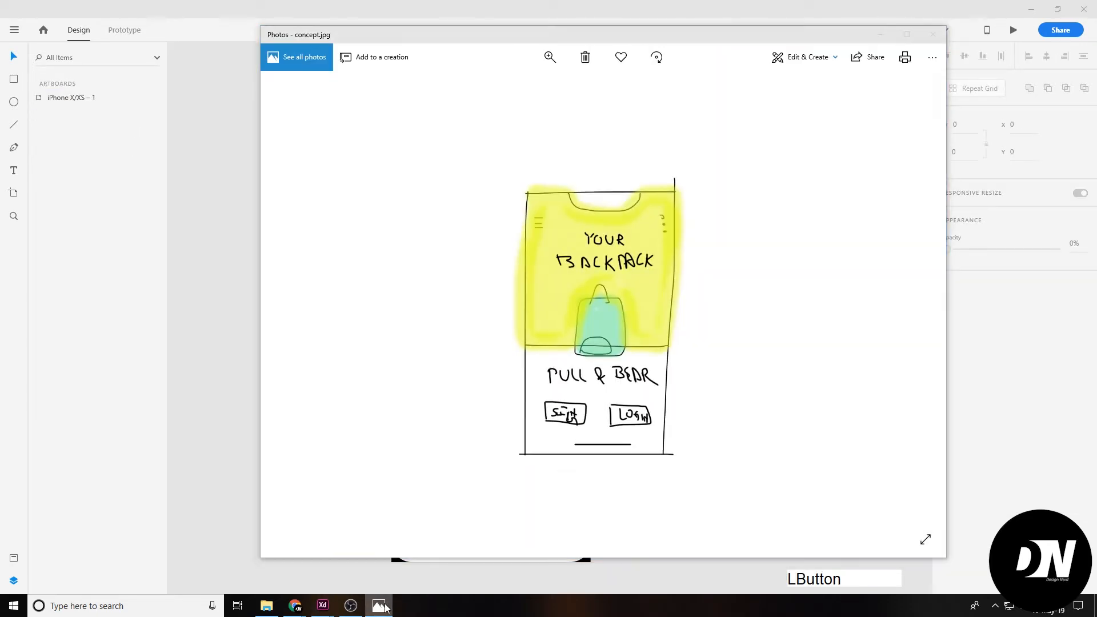
click(378, 605)
key(t)
click(688, 356)
text(YOUR )
text(BACK)
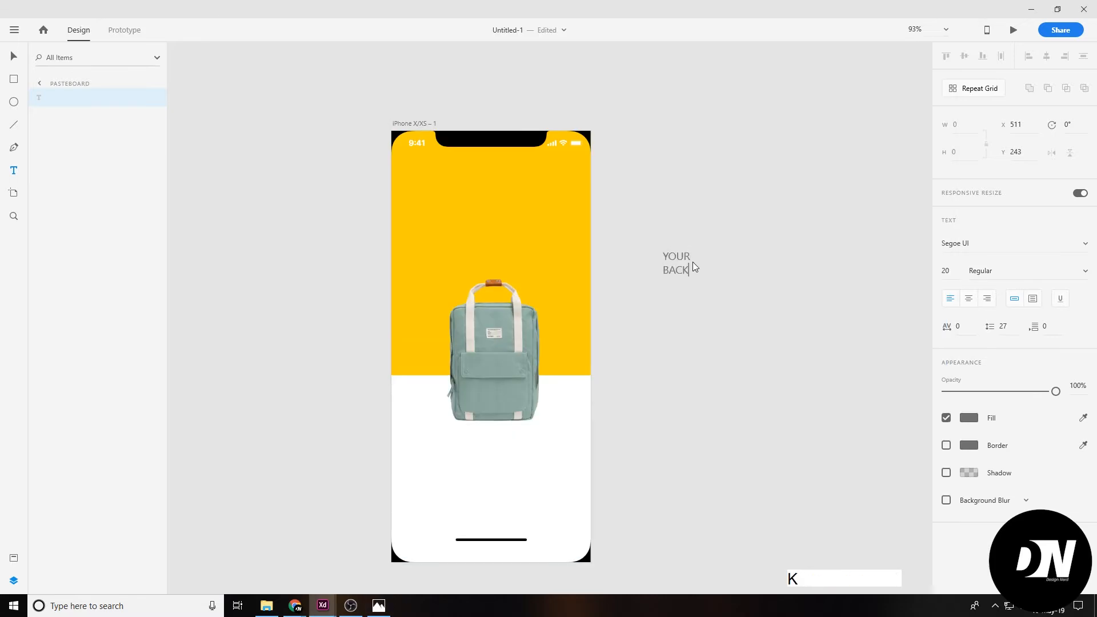
text(PACK)
click(15, 52)
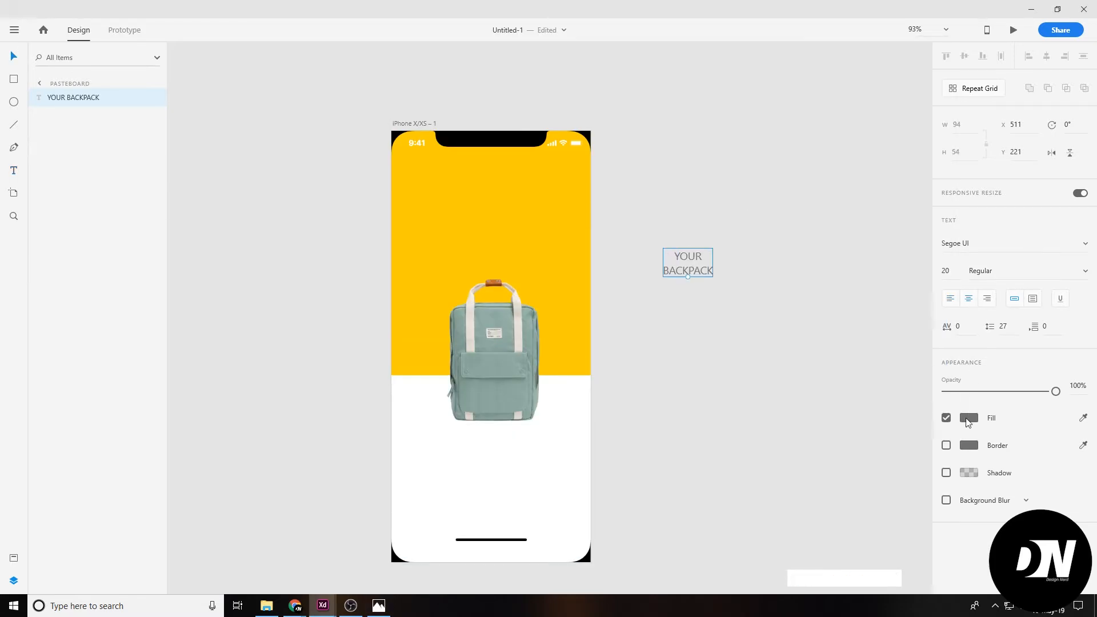
Colour the YOUR BACKPACK text black and try the Bold font weight on it
click(969, 421)
click(798, 438)
click(1085, 271)
click(1057, 446)
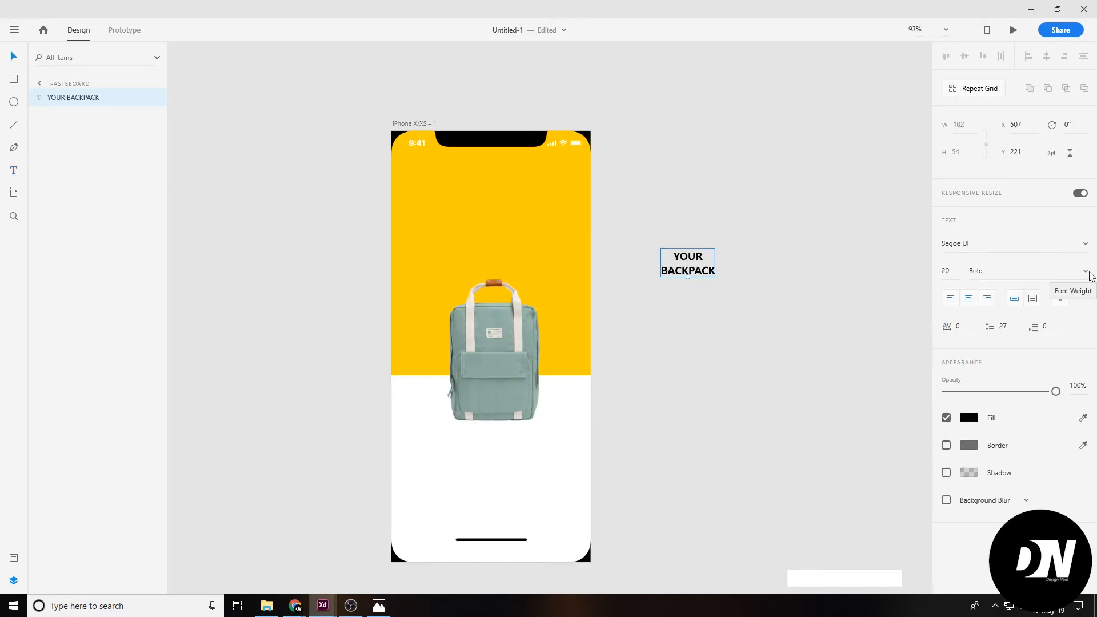
click(1090, 275)
click(980, 311)
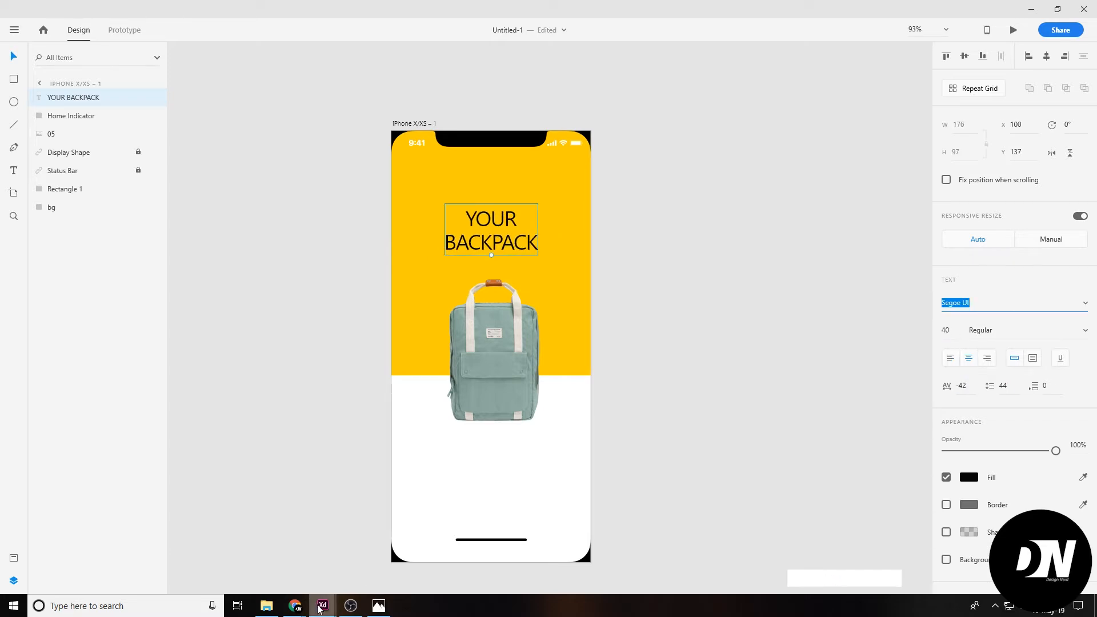
Set the YOUR BACKPACK heading to SF Pro Display Heavy with character spacing 65
click(1084, 304)
click(979, 402)
click(1081, 329)
click(1008, 504)
click(1085, 329)
click(1004, 458)
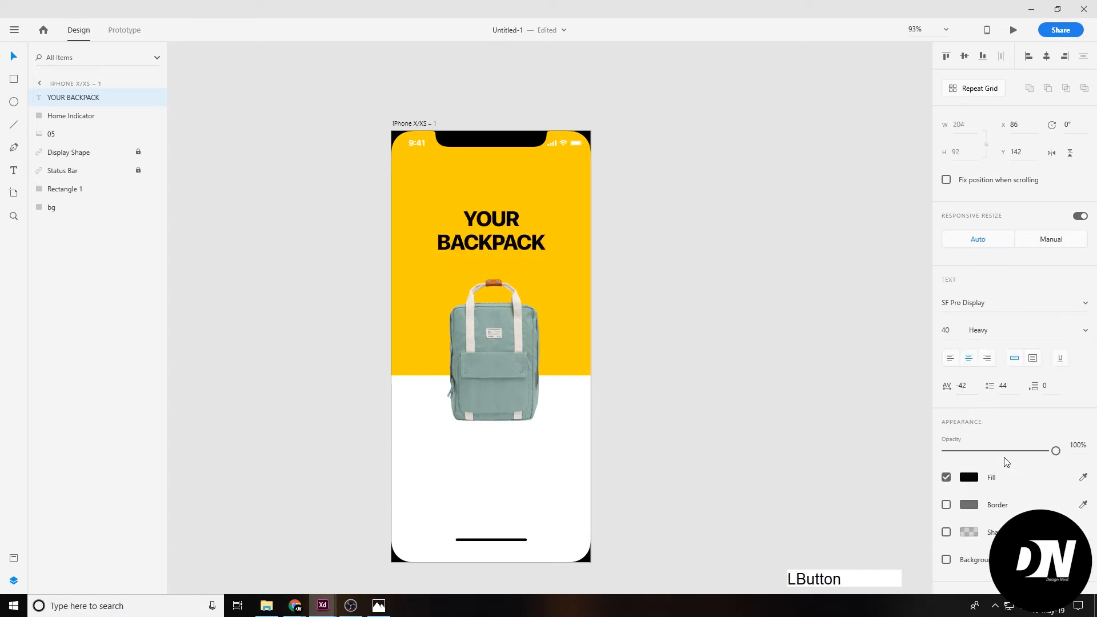
key(Return)
key(Escape)
right_click(503, 412)
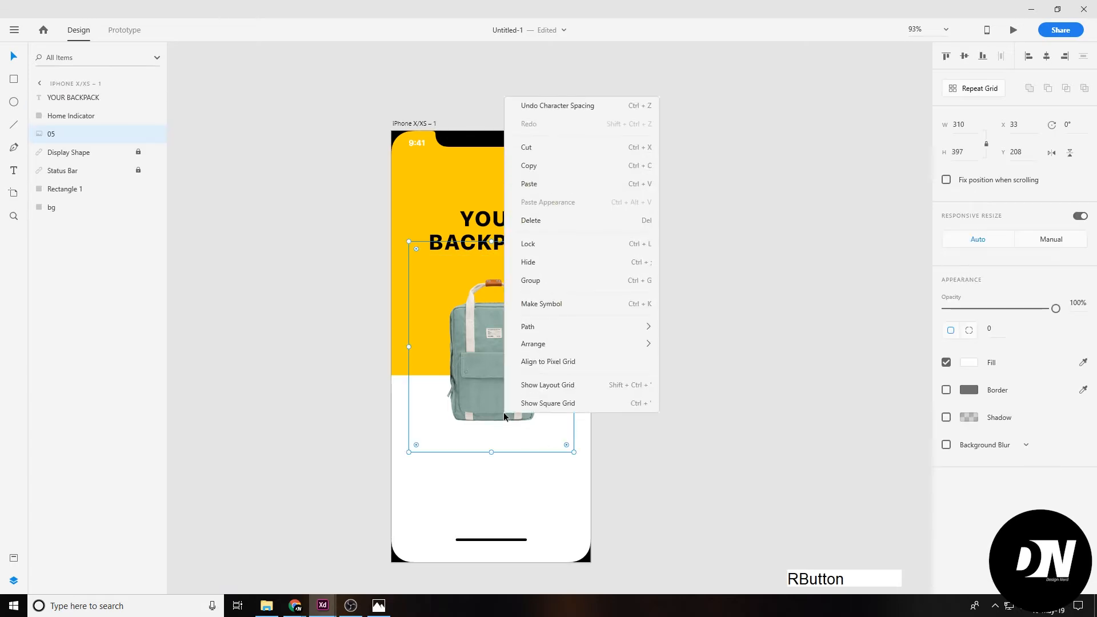
click(643, 437)
click(526, 243)
click(969, 477)
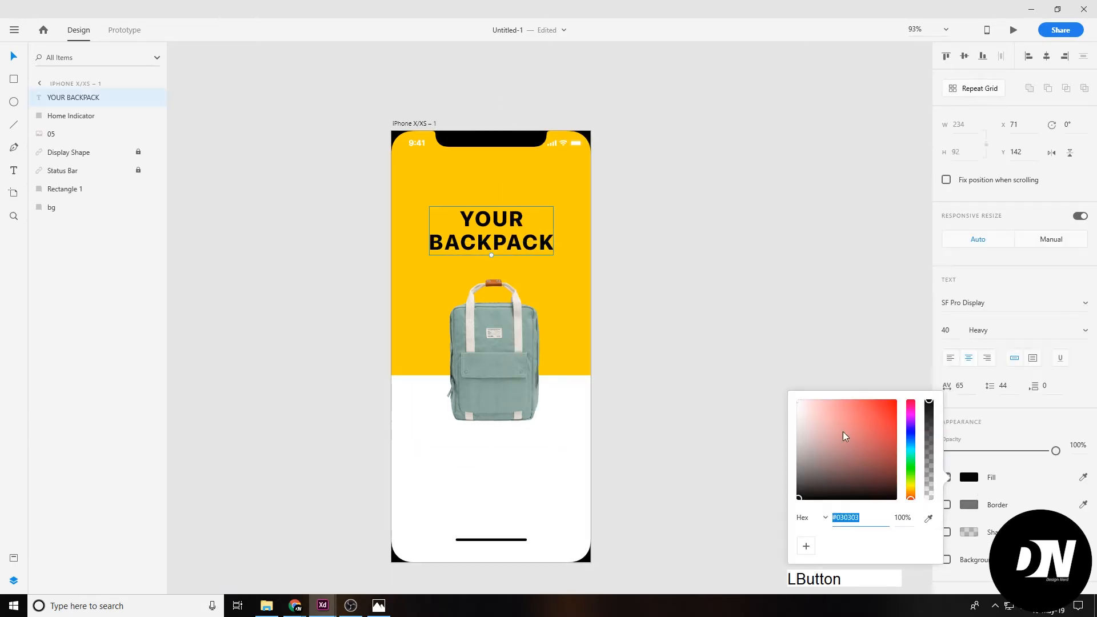
drag(842, 431, 691, 365)
click(654, 451)
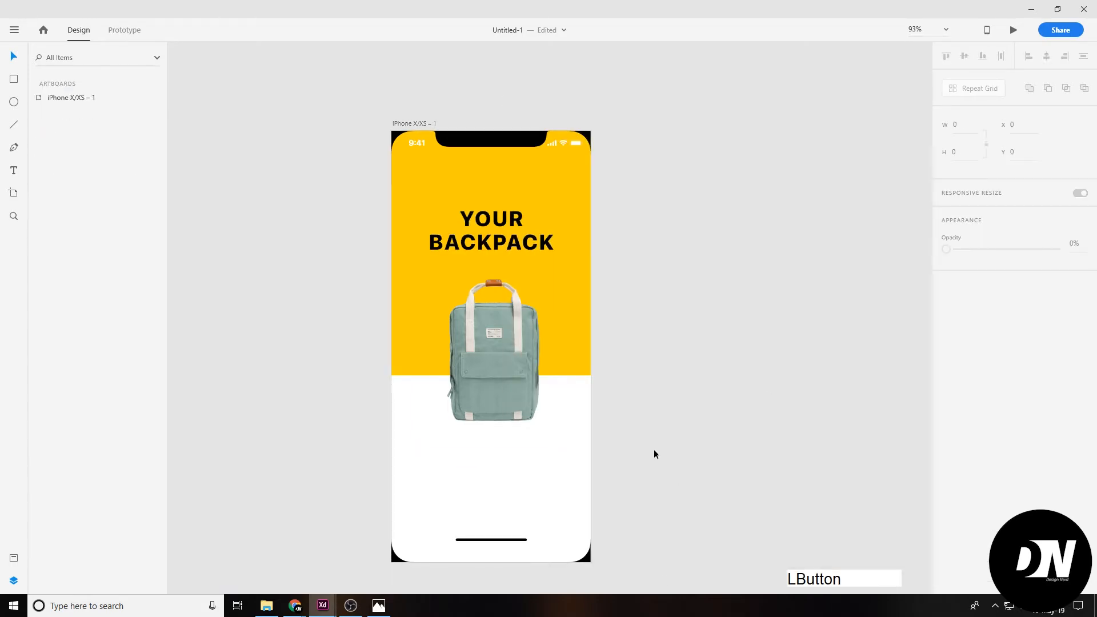
Replace the white status bar with the black Status Bar symbol from the document's assets
click(429, 146)
key(ctrl+shift+y)
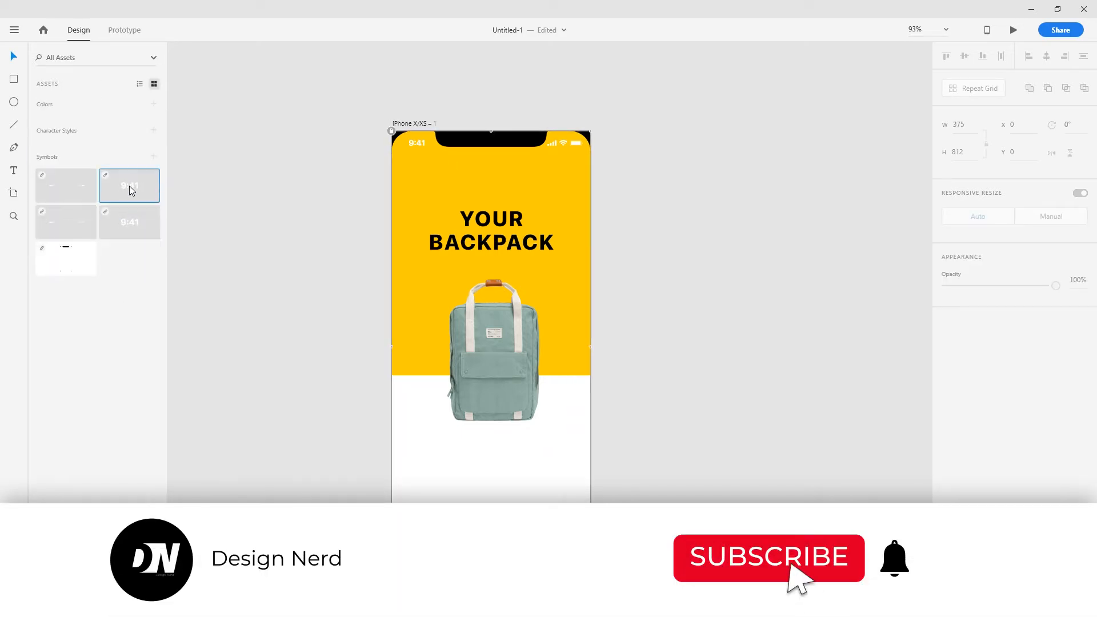
click(814, 257)
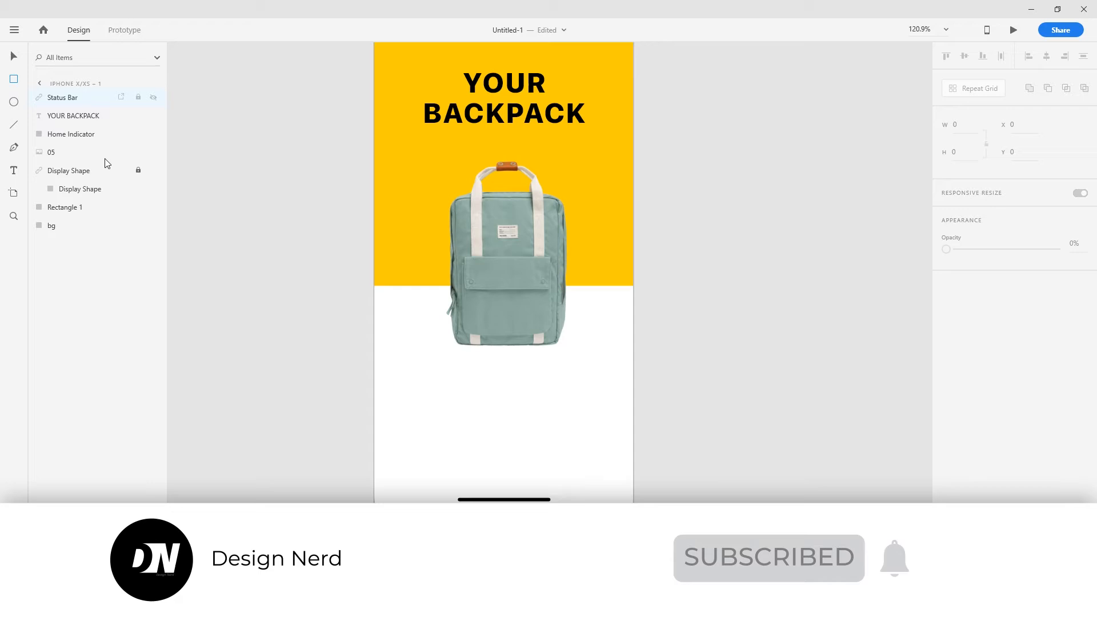
Draw a 155 × 48 rectangle beside the artboard, remove its border and round its corners to radius 24
key(r)
drag(236, 421, 344, 454)
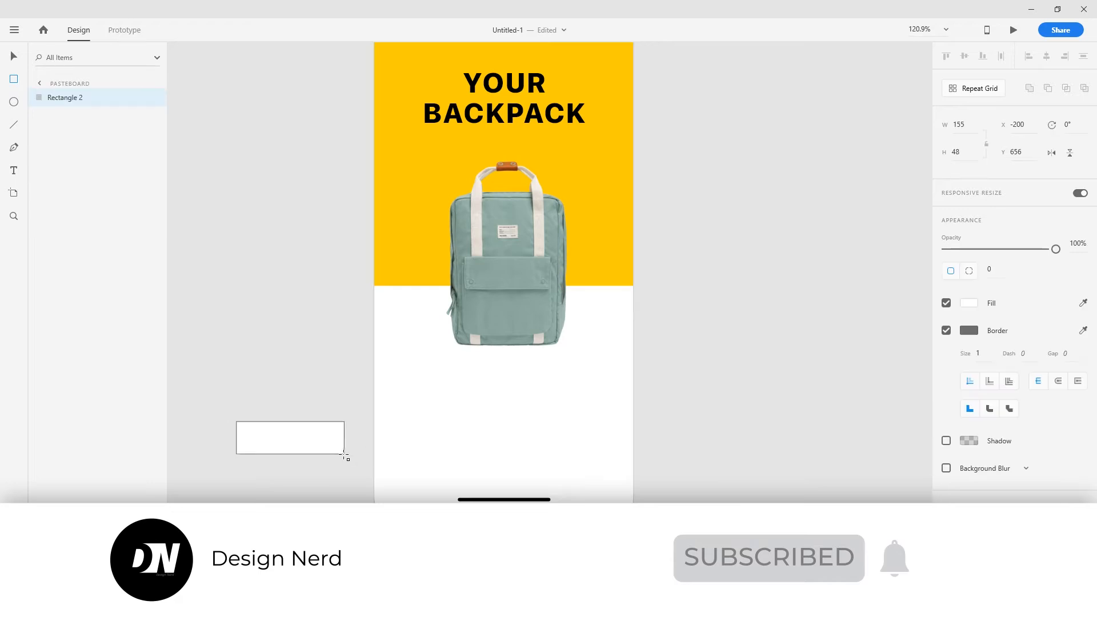
click(301, 398)
click(297, 438)
click(946, 304)
click(946, 303)
click(946, 330)
Fill the rounded rectangle with the yellow sampled from the artboard and centre it horizontally below the backpack
click(969, 303)
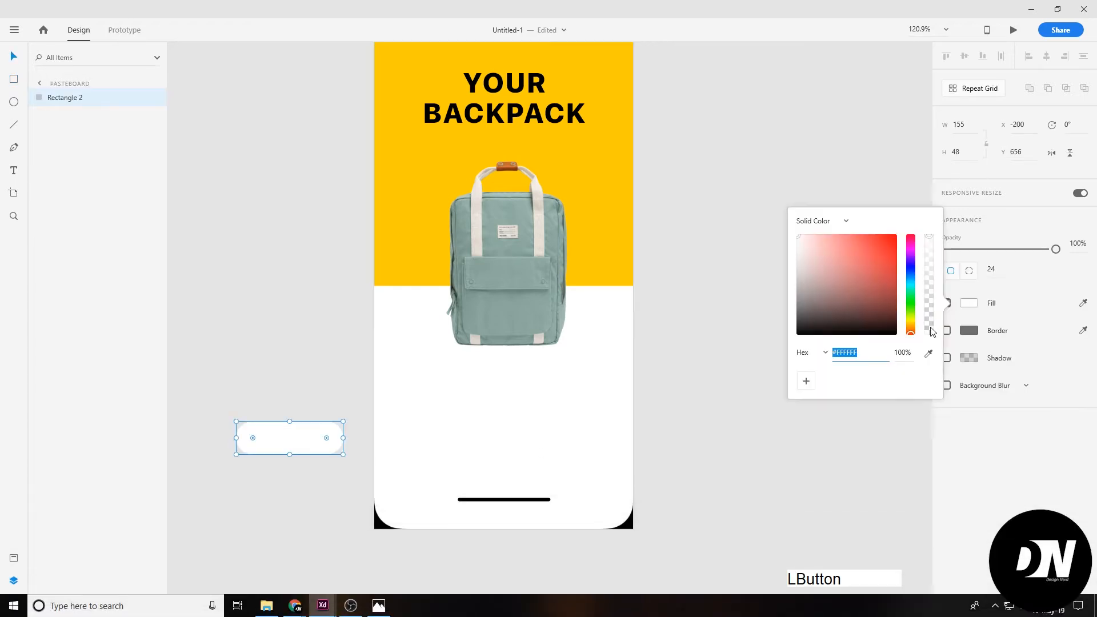
click(928, 353)
click(573, 200)
click(280, 377)
click(289, 437)
drag(289, 438, 442, 442)
click(1046, 56)
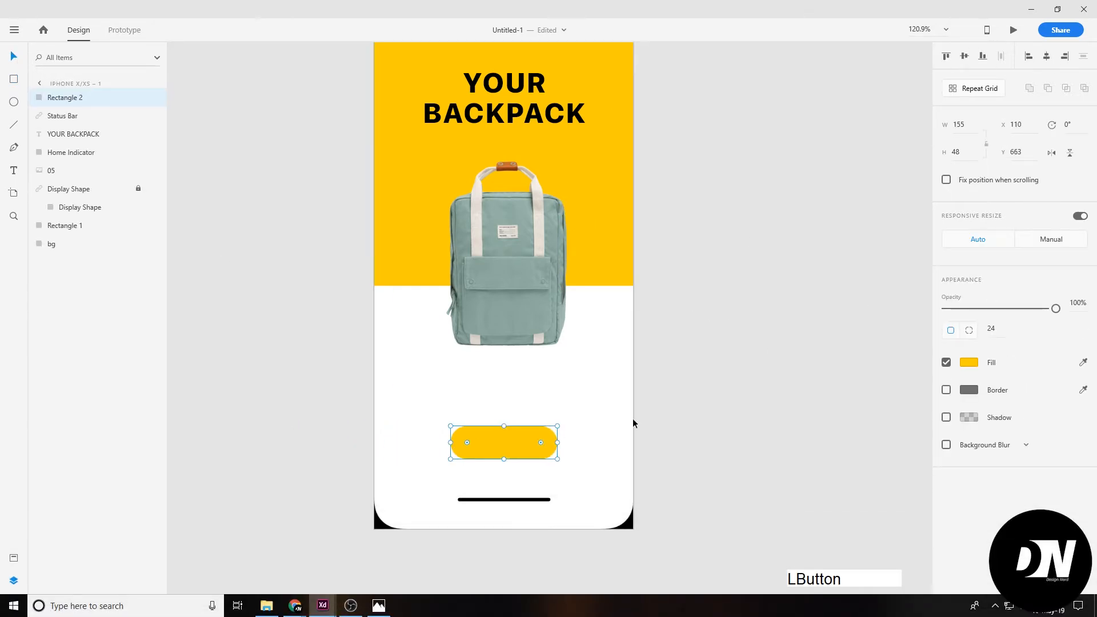
Shrink the yellow button to 109 × 34 and place it at X 45, Y 673
drag(569, 465, 455, 448)
click(488, 453)
click(356, 449)
ctrl+click(433, 447)
Resample the small button's fill colour from the artboard's yellow background
click(969, 363)
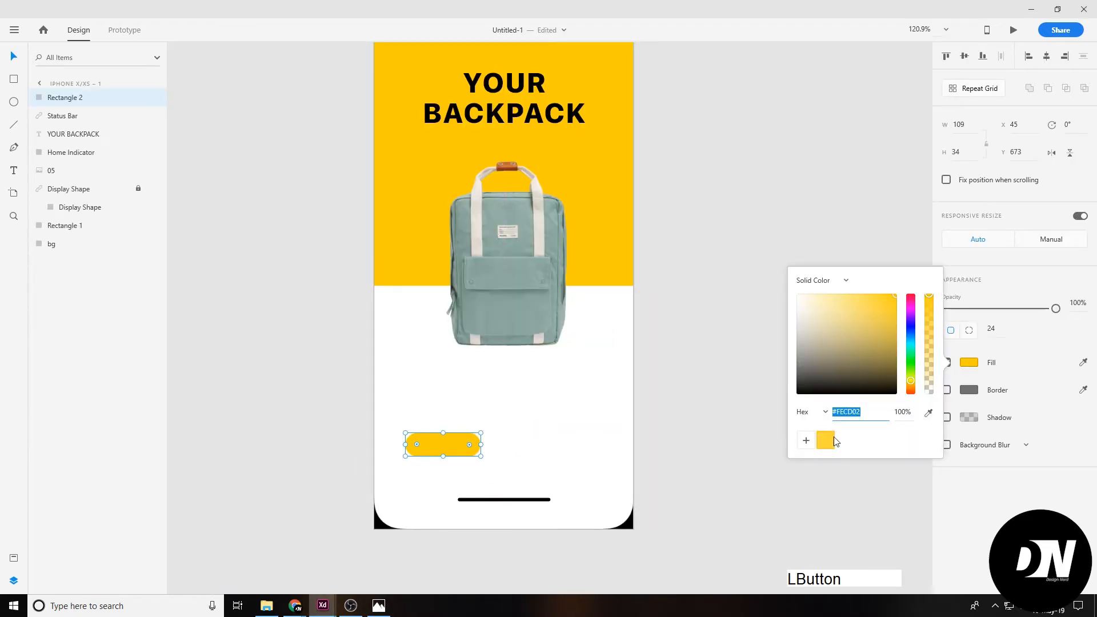
click(928, 413)
click(526, 282)
click(482, 464)
key(ctrl+z)
Duplicate the yellow button level with the original at X 179, leaving a 25 px gap between them
scroll(456, 459, up, 3)
drag(441, 435, 597, 433)
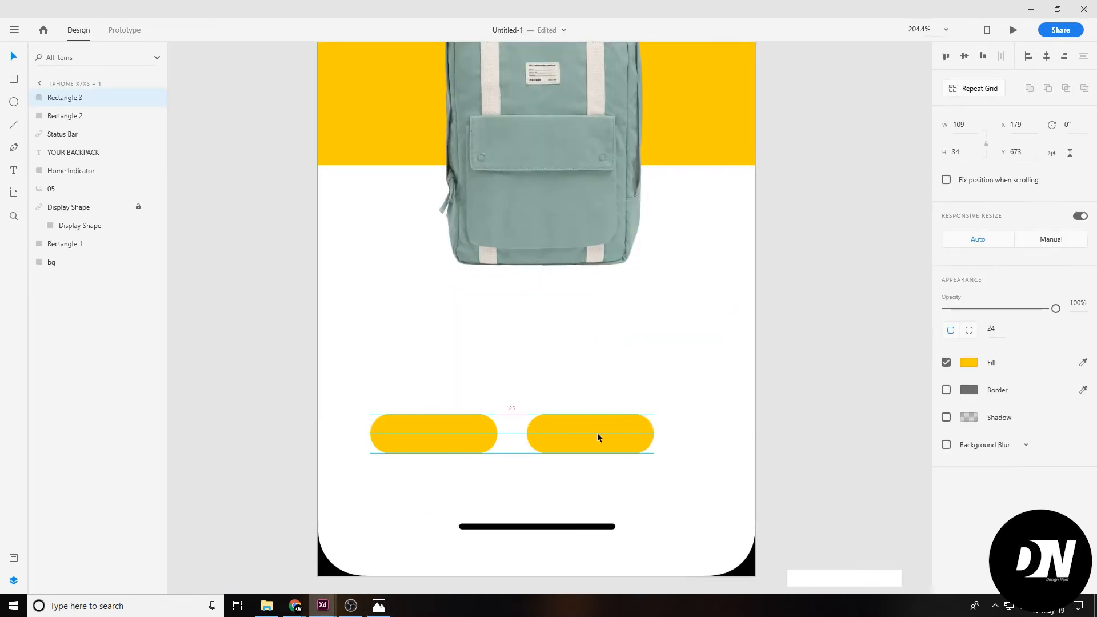
shift+click(456, 435)
click(852, 234)
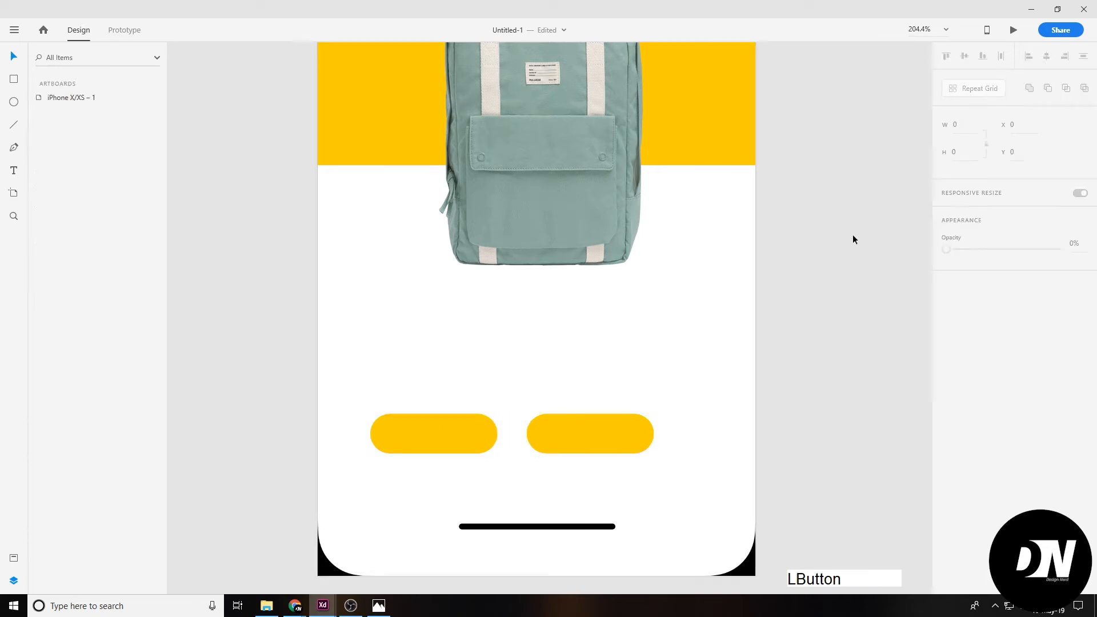
Shift both yellow buttons 20 px to the right to centre the pair, and group them
click(596, 435)
shift+click(454, 440)
key(shift+Right)
key(shift+Right)
click(454, 440)
shift+click(596, 433)
key(ctrl+g)
scroll(715, 426, down, 3)
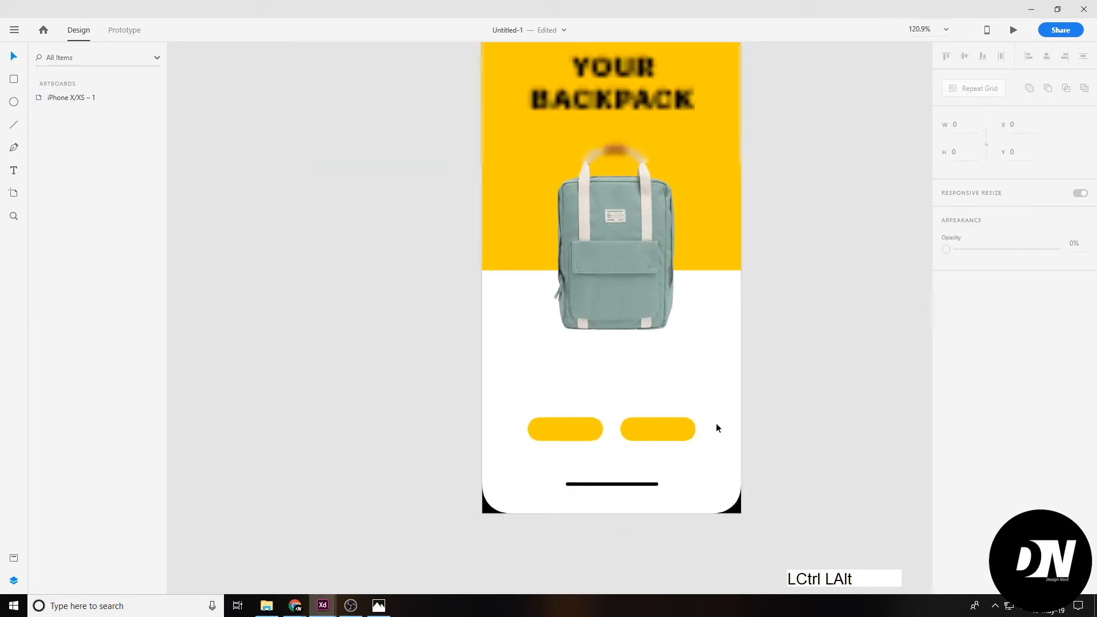
Move the Home Indicator 30 px down towards the artboard's lower edge
click(598, 485)
key(shift+Down)
key(shift+Down)
key(shift+Down)
Enlarge the button group to 311 × 43.51 around its centre and lower it to Y 708.24
click(657, 430)
drag(695, 441, 720, 463)
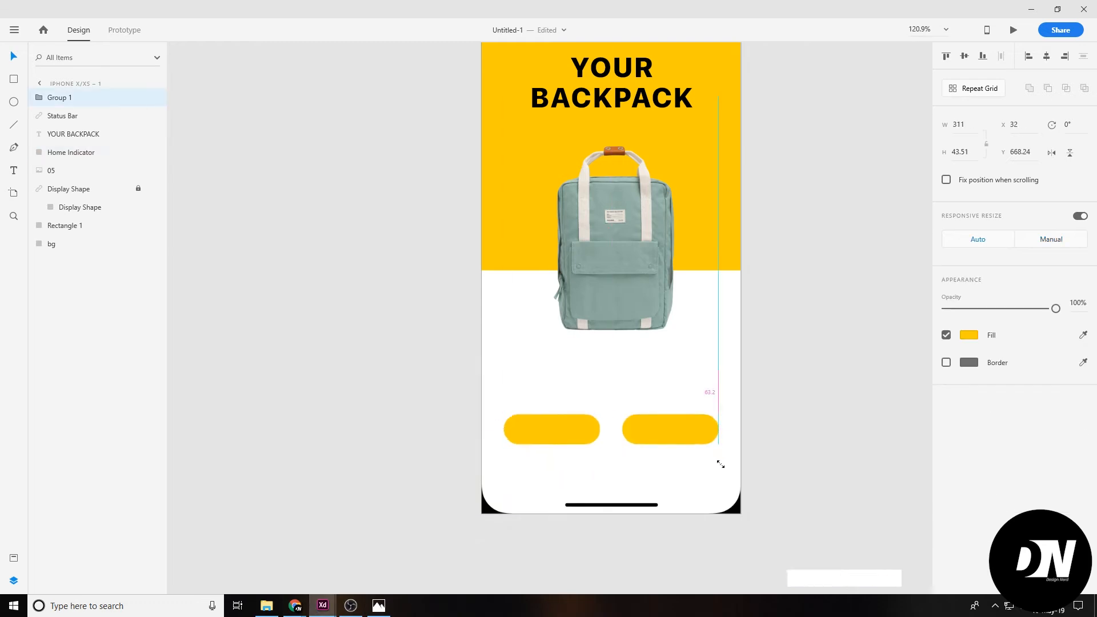
key(shift+Down)
key(shift+Down)
key(shift+Down)
key(shift+Down)
Show the layout grid on the iPhone artboard
right_click(304, 164)
right_click(532, 325)
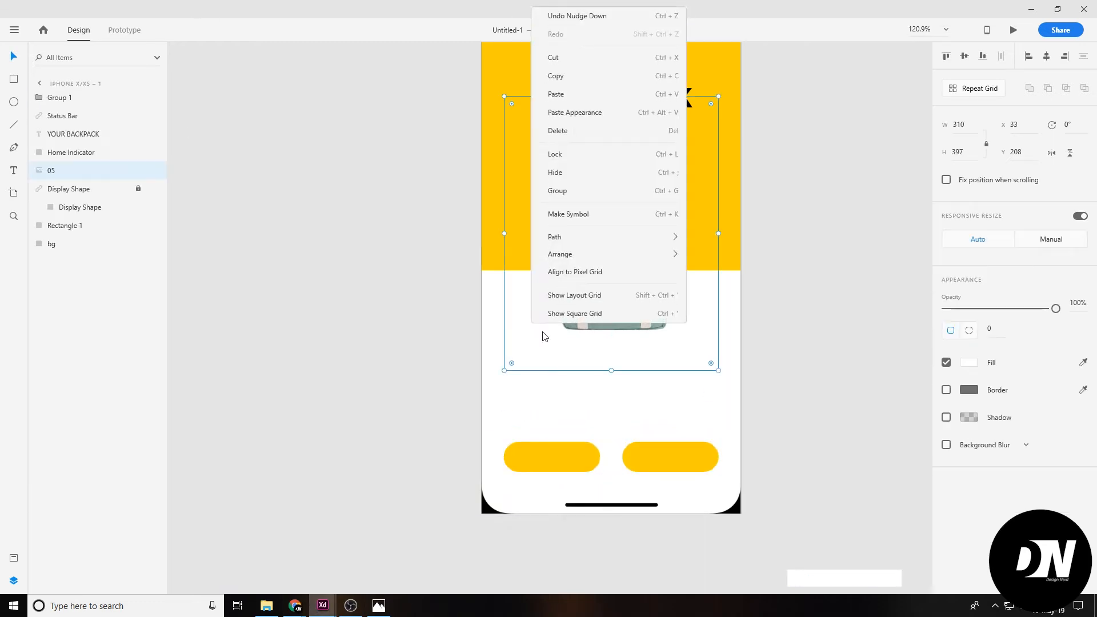
click(582, 295)
right_click(492, 419)
click(540, 567)
right_click(534, 383)
click(577, 503)
Resize the button group to 301 × 42.12 so it fits the outer edges of the layout columns
click(689, 466)
scroll(712, 473, up, 2)
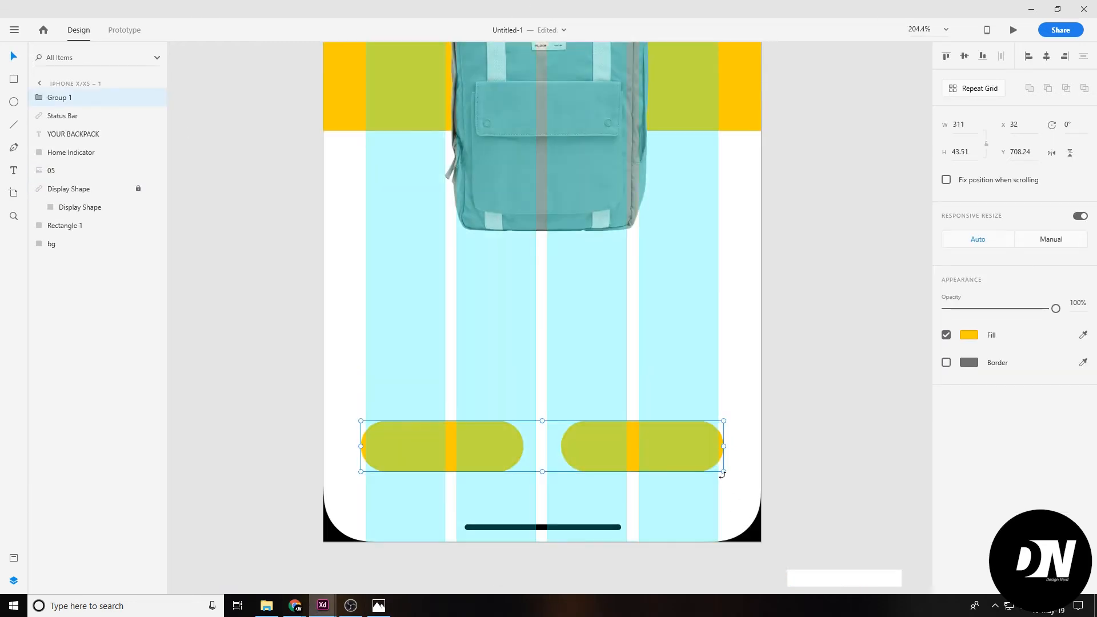
drag(724, 470, 720, 469)
Raise the YOUR BACKPACK heading to Y 122, keeping it centred
scroll(684, 422, down, 3)
drag(646, 166, 692, 284)
click(728, 260)
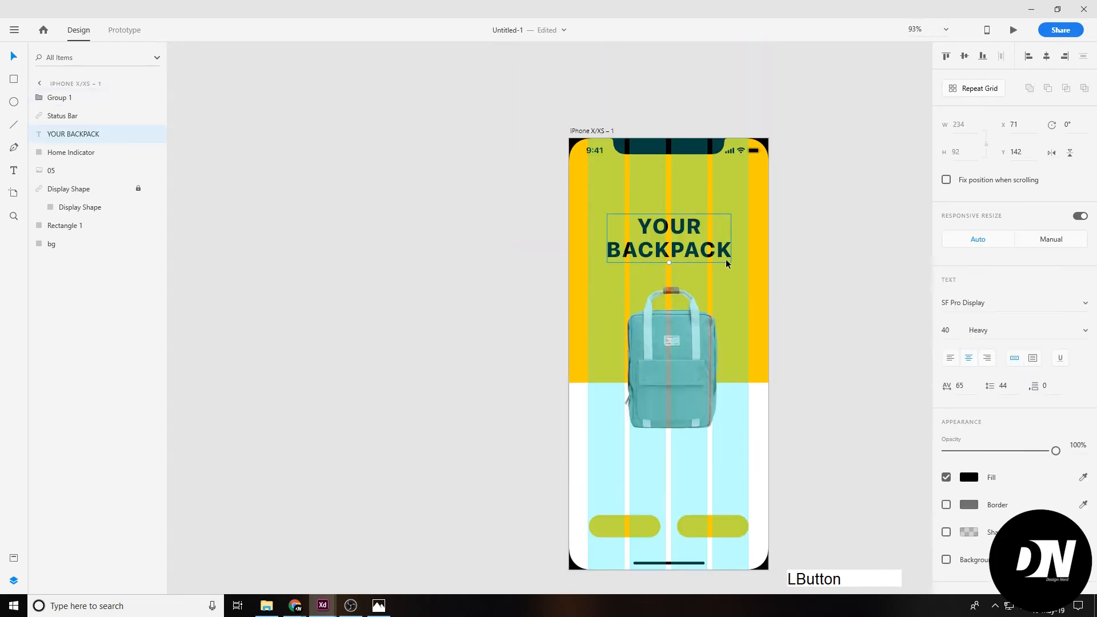
drag(955, 333, 957, 287)
key(ctrl+z)
drag(673, 246, 672, 237)
Move the backpack image up about 30 px, closer to the heading
drag(698, 348, 698, 343)
click(697, 528)
click(697, 400)
key(shift+Up)
key(shift+Up)
click(852, 406)
Hide the layout grid and nudge the backpack image down about 10 px
right_click(748, 358)
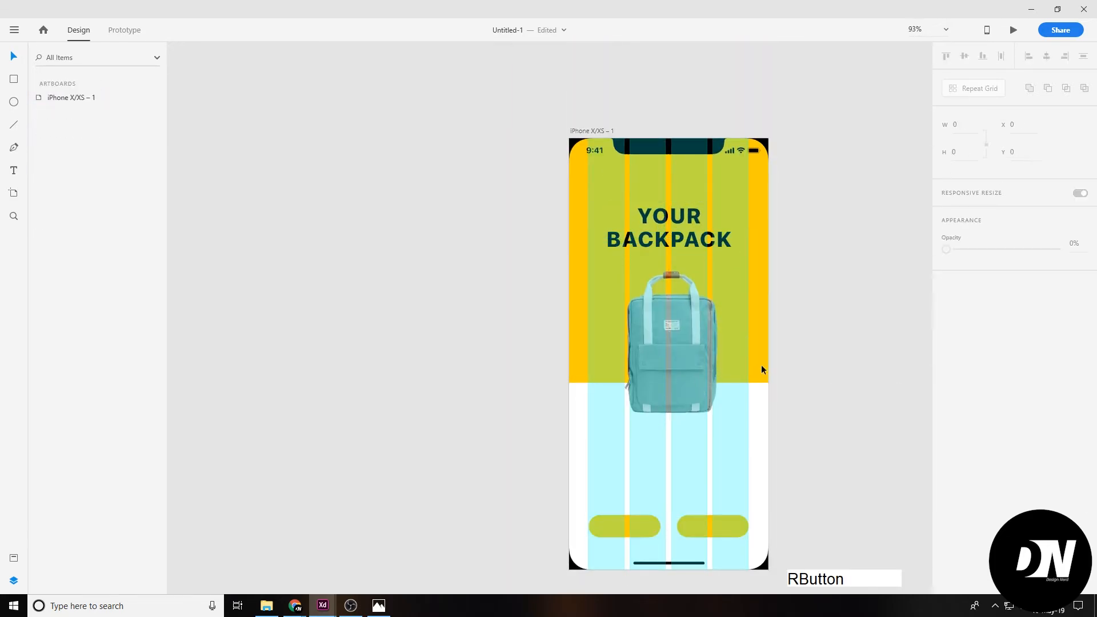
click(800, 329)
key(shift+Right)
key(shift+Right)
key(shift+Down)
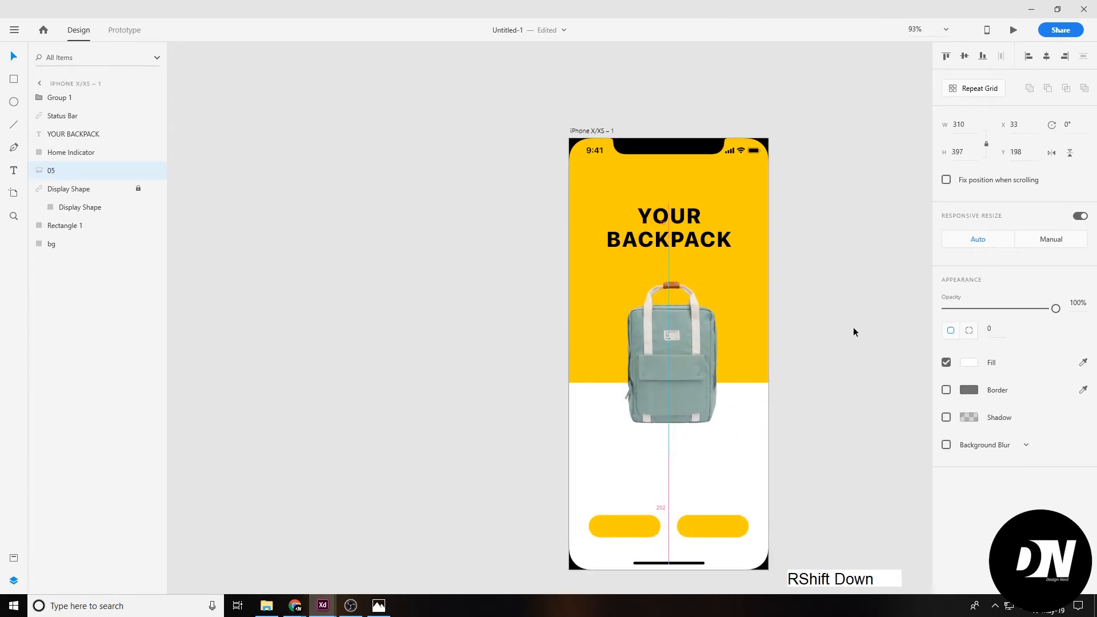
key(shift+Up)
Bring in the PULL&BEAR logo image, scale it down to 136 × 54 and centre it horizontally on the artboard
click(380, 606)
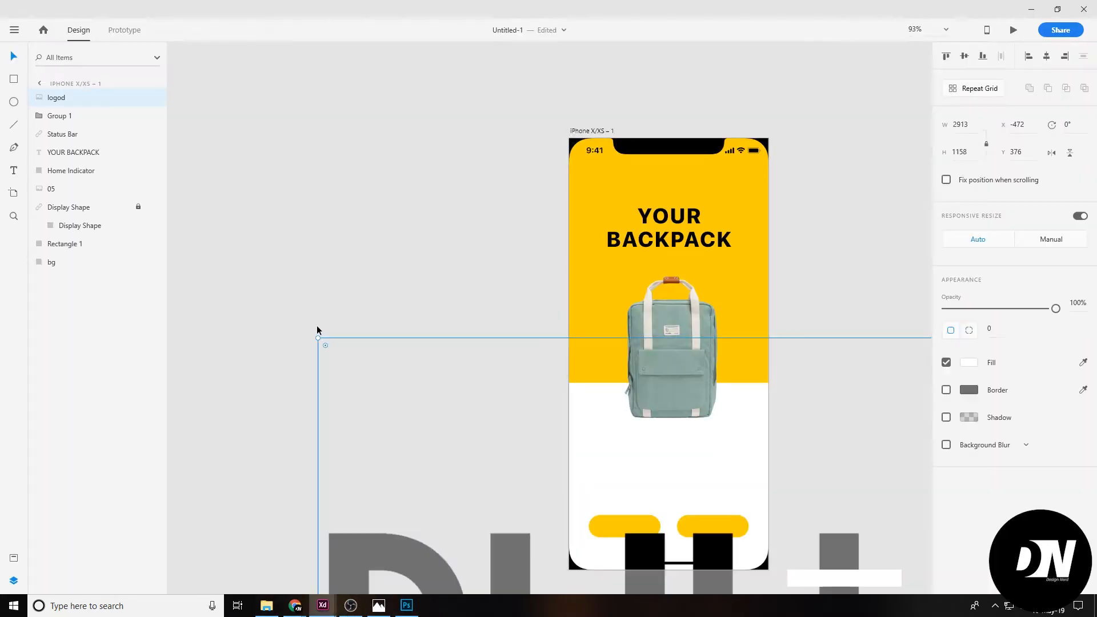
drag(316, 324, 587, 331)
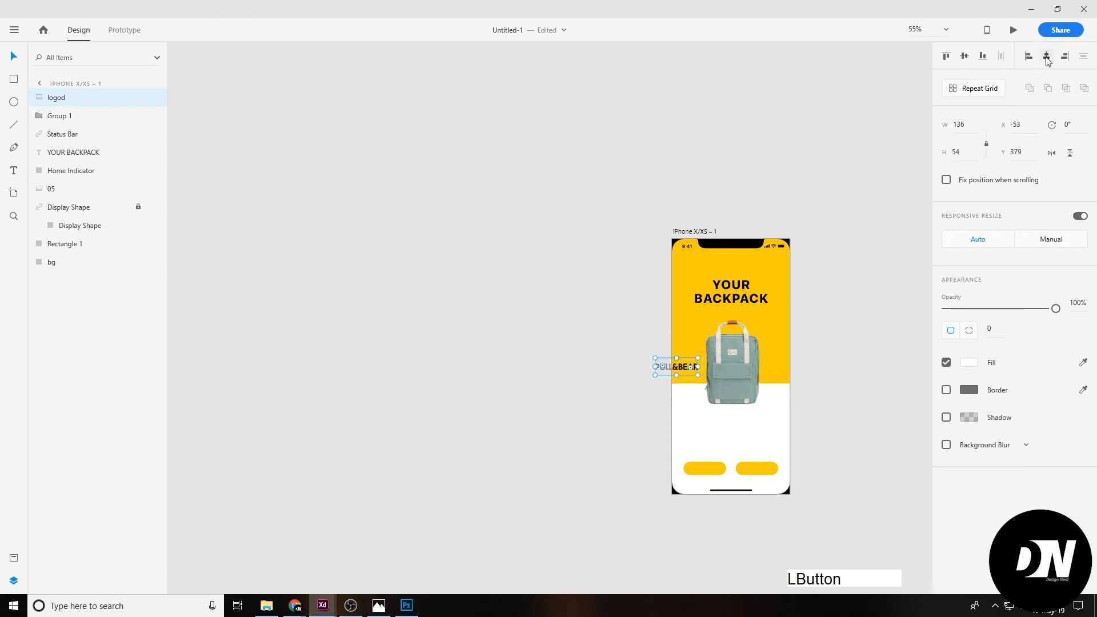
click(1047, 59)
Move the PULL&BEAR logo down to Y 549, just below the backpack
scroll(758, 430, up, 5)
key(shift+Down)
key(shift+Down)
key(shift+Down)
key(shift+Down)
key(shift+Down)
key(shift+Down)
key(shift+Down)
key(shift+Down)
key(shift+Down)
key(shift+Down)
key(shift+Down)
key(shift+Down)
key(shift+Down)
key(shift+Down)
key(shift+Down)
key(shift+Down)
key(shift+Down)
Enlarge the PULL&BEAR logo to 256 × 102 around its centre, showing the layout grid only as a temporary guide
right_click(809, 402)
click(858, 375)
click(706, 408)
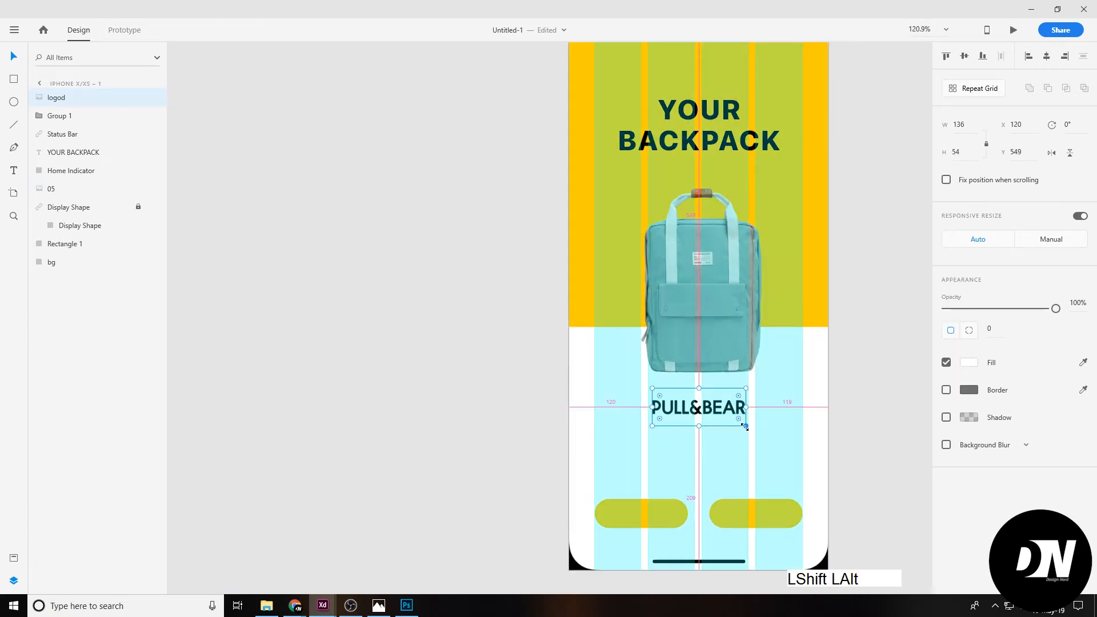
mouse_move(744, 425)
mouse_down()
mouse_move(786, 442)
mouse_move(752, 430)
mouse_up()
right_click(808, 384)
click(839, 361)
Try a shadow on the backpack image, and add a drop shadow to the PULL&BEAR logo
click(721, 337)
click(945, 417)
click(945, 417)
click(752, 413)
click(945, 417)
click(945, 417)
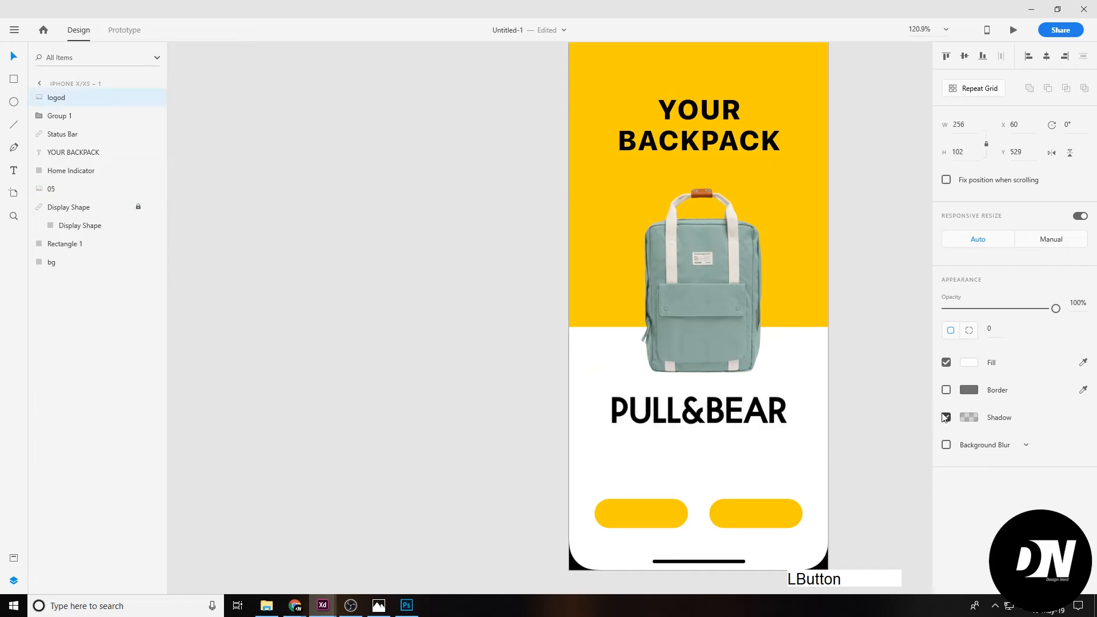
click(946, 418)
click(880, 426)
Ungroup the two yellow buttons and add a drop shadow to both
scroll(764, 430, up, 5)
scroll(763, 429, down, 3)
click(724, 448)
right_click(777, 464)
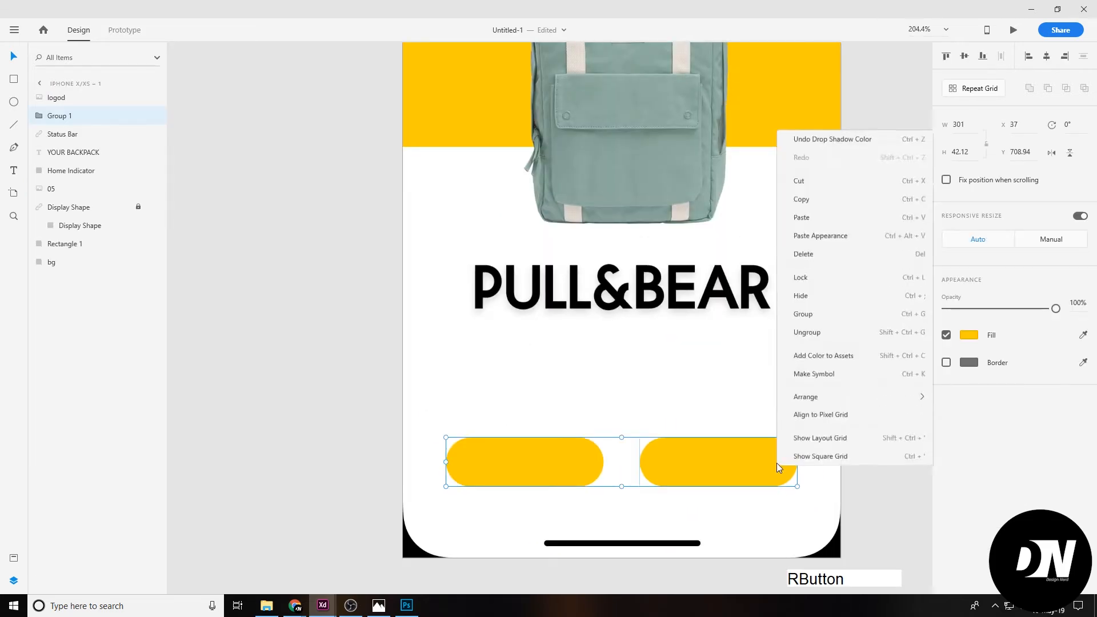
click(801, 332)
click(945, 418)
click(882, 422)
Lower the PULL&BEAR logo slightly to widen the gap beneath the backpack
scroll(811, 422, down, 3)
drag(640, 392, 636, 407)
drag(656, 360, 656, 366)
click(416, 357)
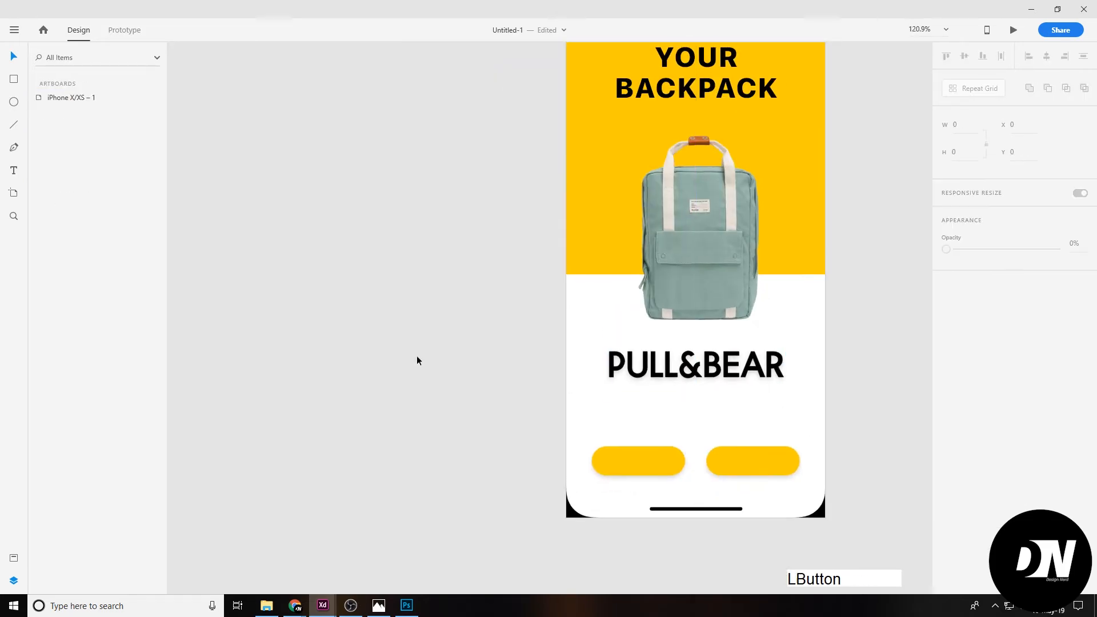
Add the text "Sign In" and place it over the left yellow button
scroll(423, 390, down, 2)
key(t)
click(270, 374)
text(Sign In)
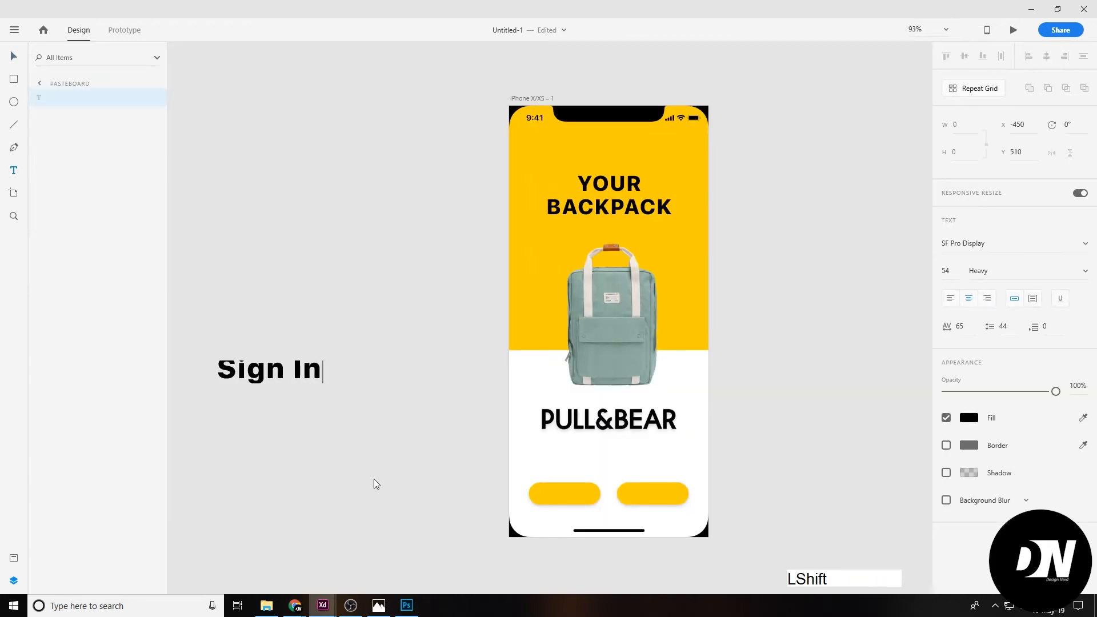
drag(328, 376, 628, 503)
Add the tagline text "Let's pack your bag." beside the artboard
click(211, 427)
text(Let)
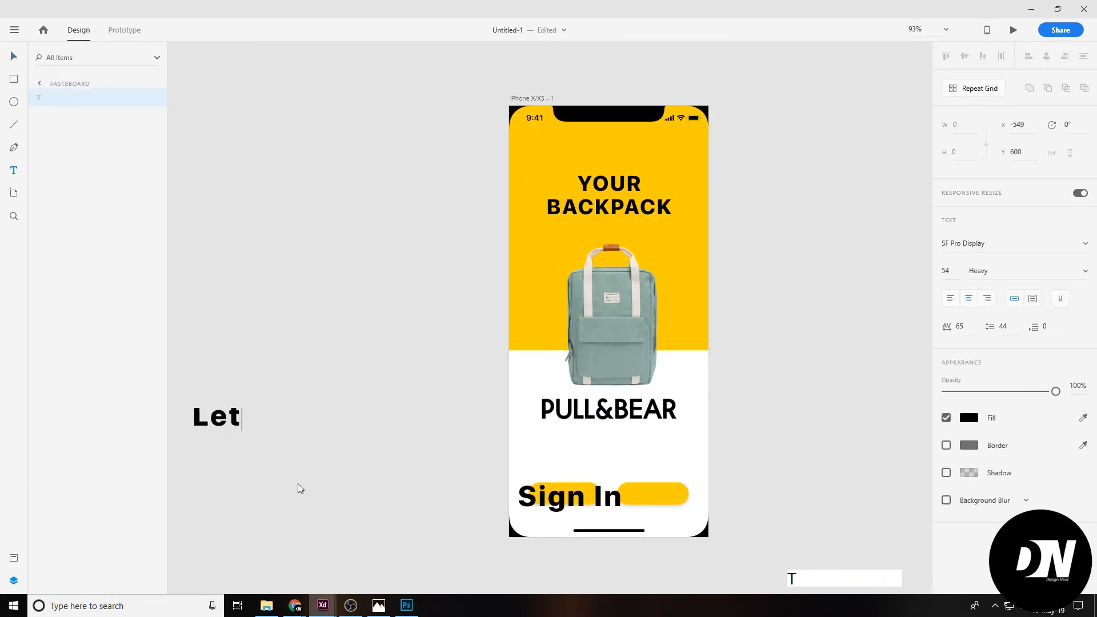
text('s pack your bag.)
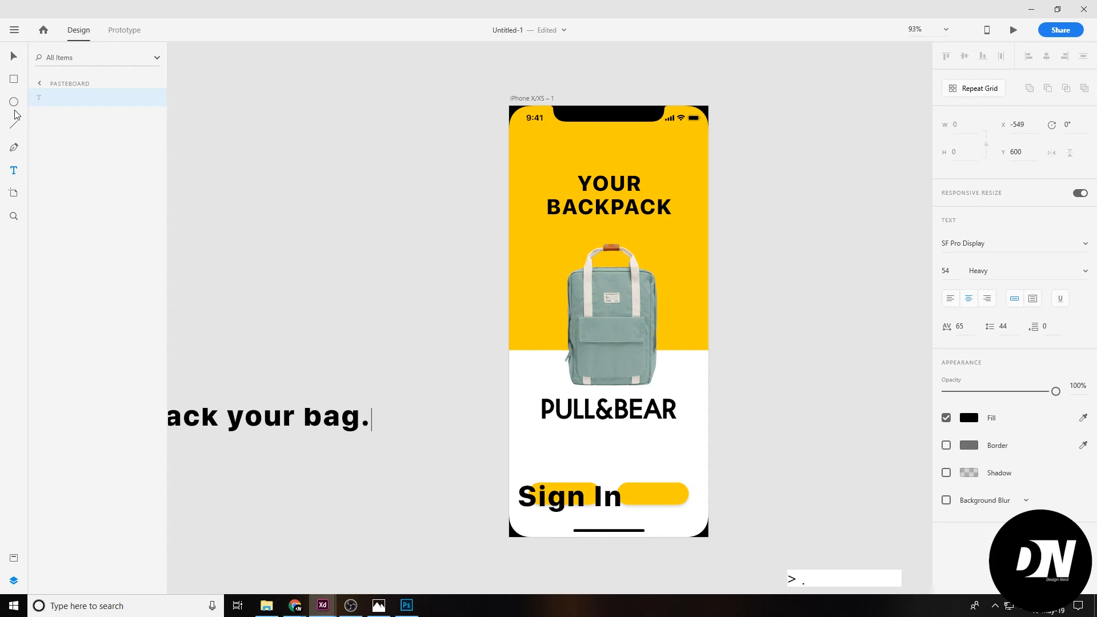
key(Escape)
Set the tagline to Ultralight at size 20 and place it below the PULL&BEAR logo
click(1084, 272)
click(995, 293)
drag(303, 416, 707, 446)
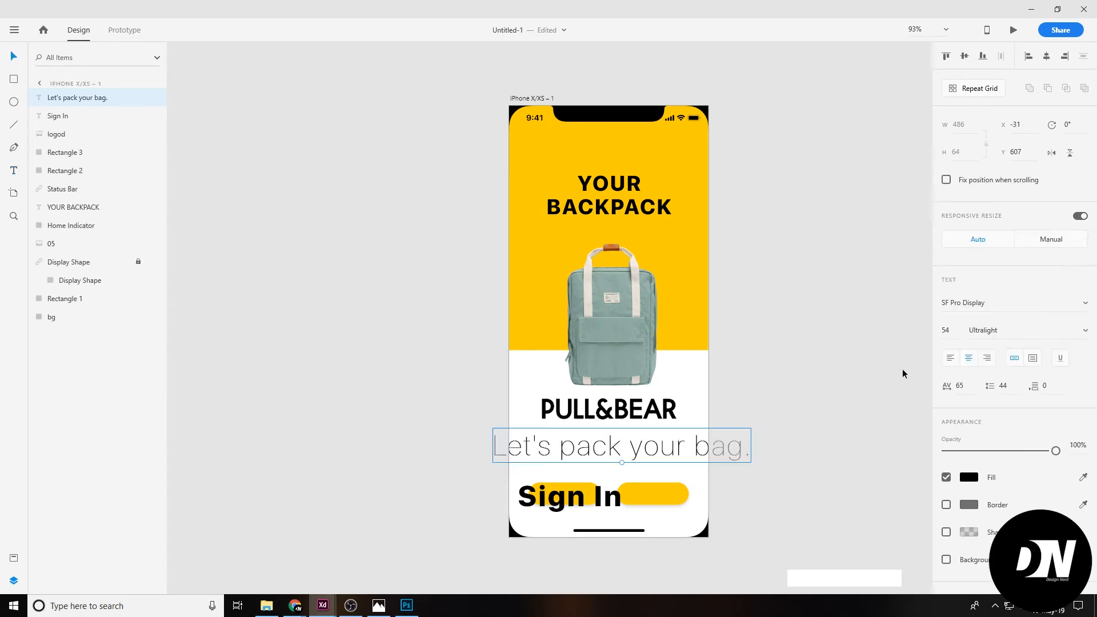
text(20)
key(Return)
Try thinner tagline weights, settle on Medium, and place the yellow-filled tagline at X 90, Y 597 under the logo
click(1085, 330)
click(993, 373)
click(1084, 330)
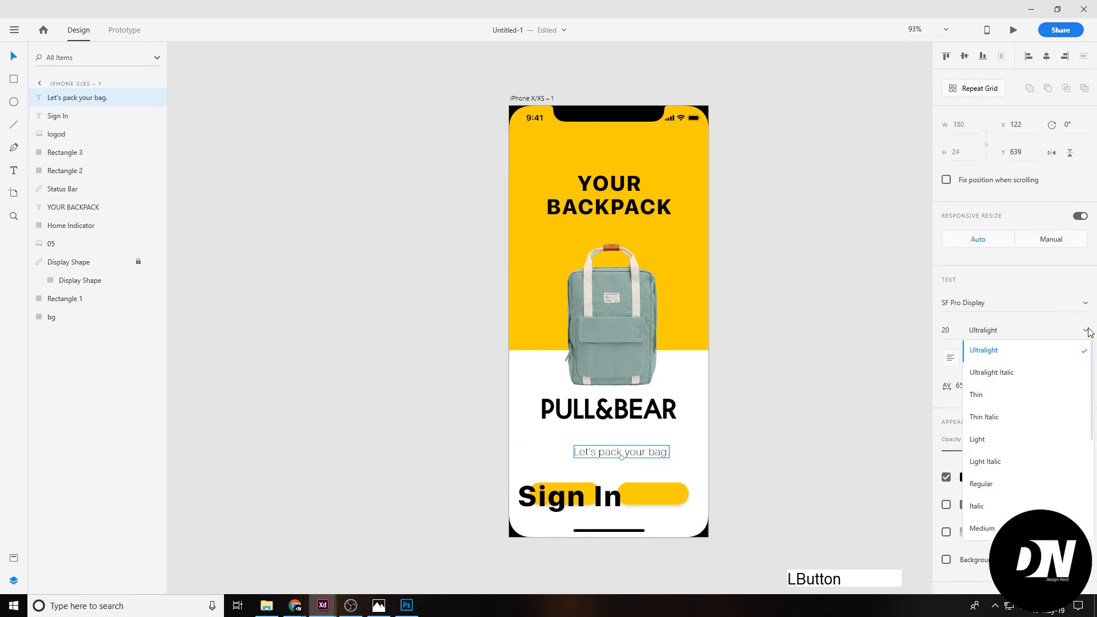
click(992, 394)
click(1084, 330)
click(1011, 482)
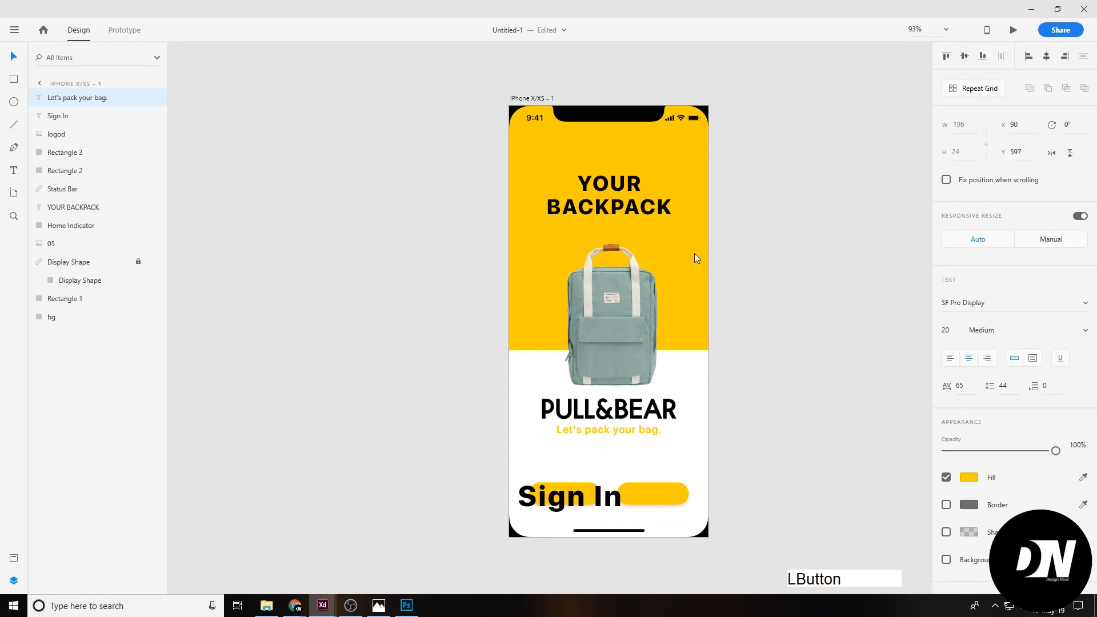
Undo the tagline's yellow fill to return its text to black
click(760, 274)
scroll(660, 468, up, 2)
drag(659, 468, 666, 440)
key(ctrl+z)
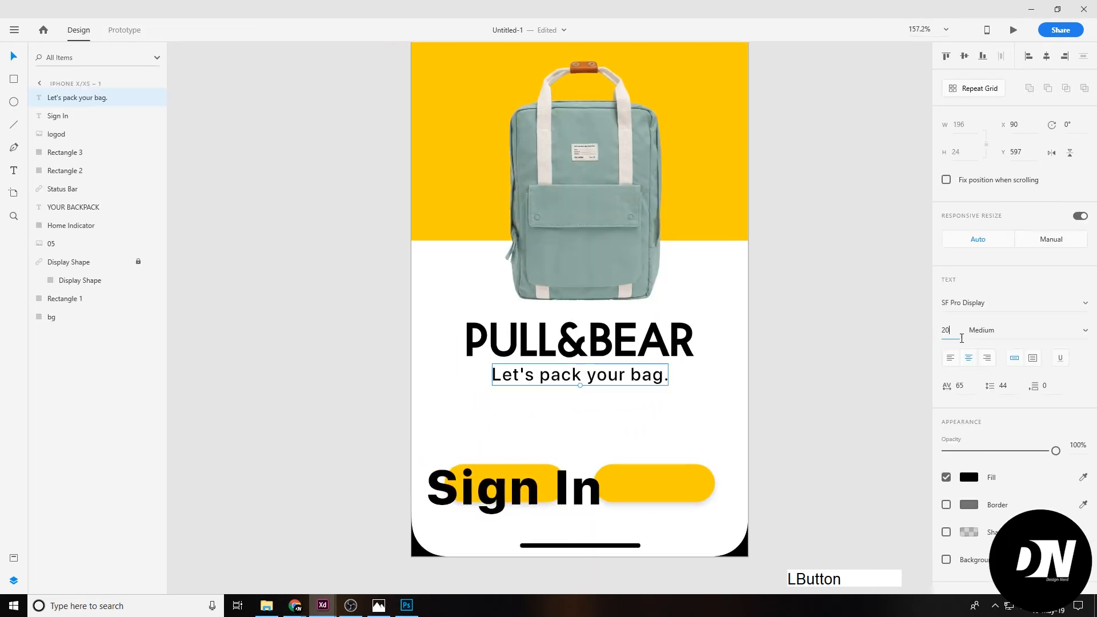
Reduce the tagline's font size and try scaling down the PULL&BEAR logo
key(Down)
key(Down)
click(601, 354)
drag(694, 383, 605, 367)
key(ctrl+z)
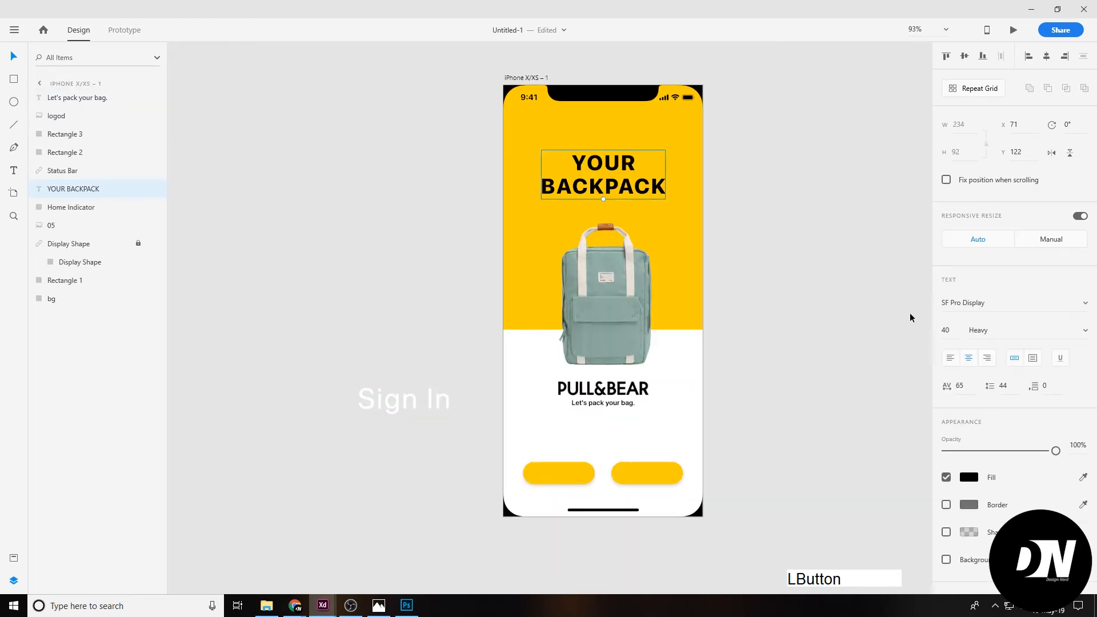
Fill the YOUR BACKPACK heading with white and restyle the loose Sign In text as black at size 16
click(969, 477)
click(814, 274)
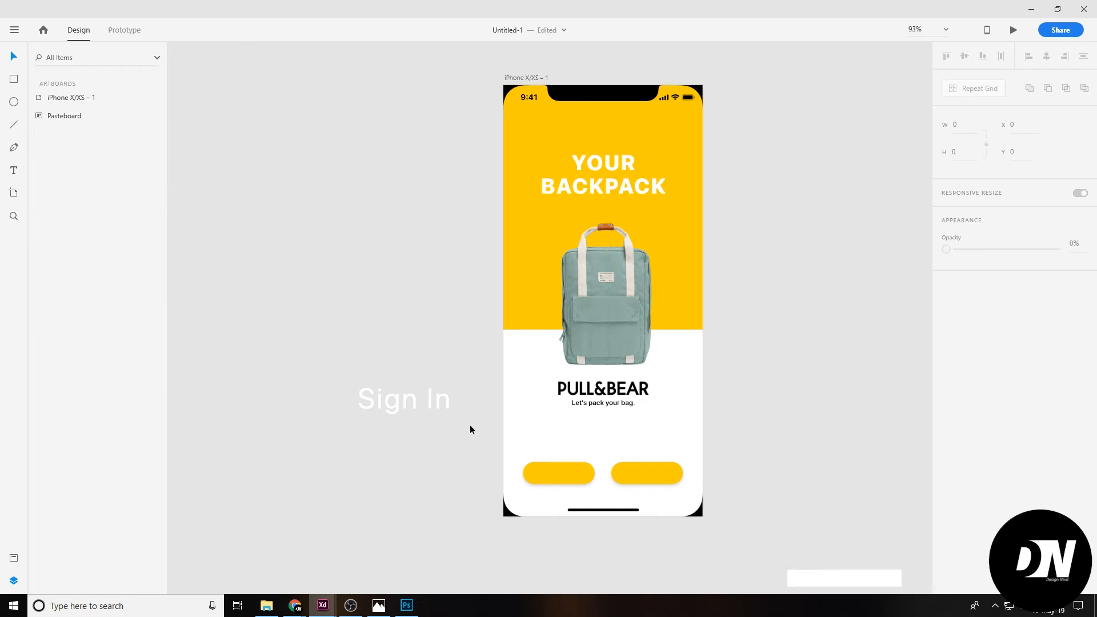
click(432, 402)
click(968, 418)
drag(945, 270, 939, 370)
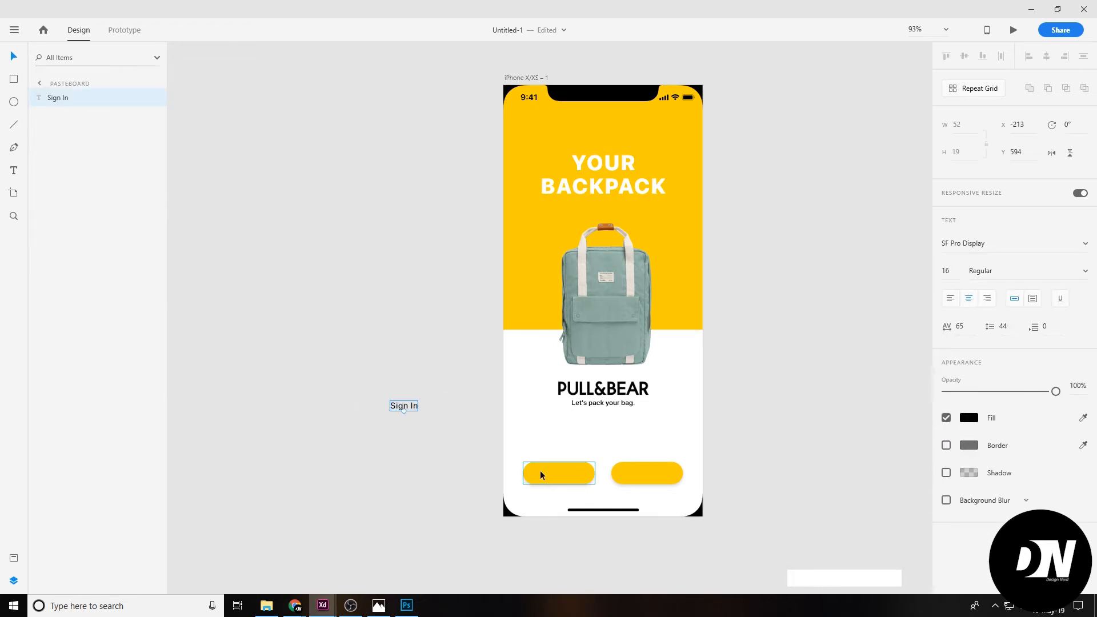
Place the Sign In label on the first yellow button and put a copy reading "Sign Up" on the second button
click(378, 605)
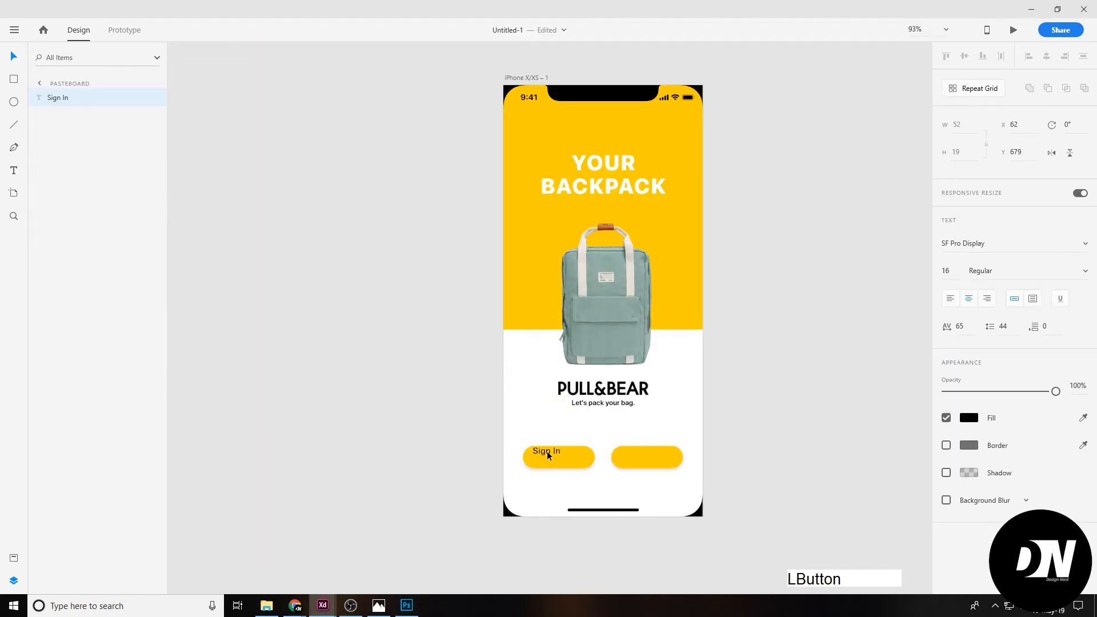
drag(547, 450, 700, 449)
shift+click(588, 460)
click(560, 458)
scroll(571, 470, up, 3)
double_click(720, 448)
text(Up)
Fill the Sign In and Sign Up labels with white and set their weight to Medium
click(694, 450)
shift+click(554, 448)
click(968, 477)
drag(828, 433, 798, 401)
click(676, 450)
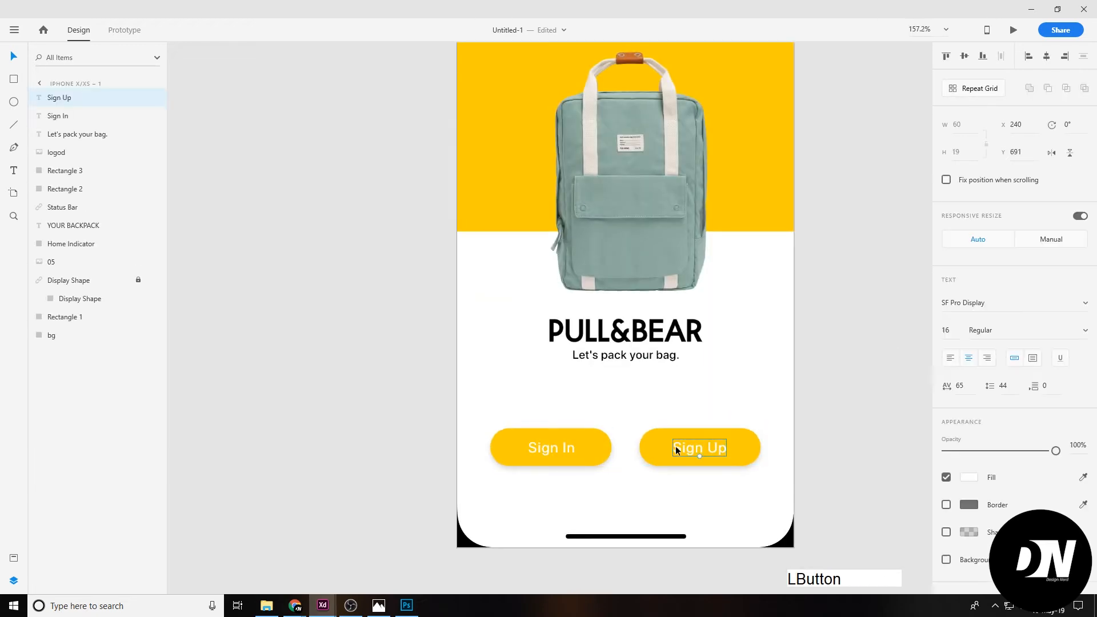
click(1084, 331)
click(1033, 400)
click(862, 440)
Add a second iPhone X/XS artboard beside the finished login screen
scroll(861, 440, down, 4)
drag(861, 440, 646, 399)
scroll(558, 299, up, 3)
scroll(558, 300, down, 3)
click(14, 193)
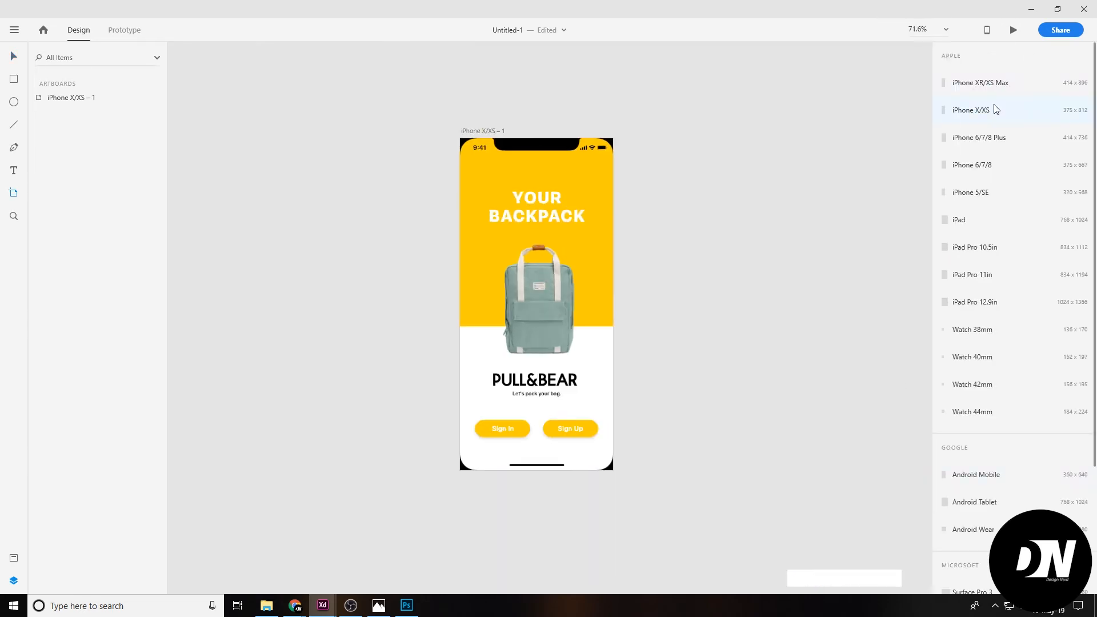
click(991, 106)
drag(402, 103, 652, 491)
key(ctrl+g)
drag(535, 361, 716, 361)
click(965, 56)
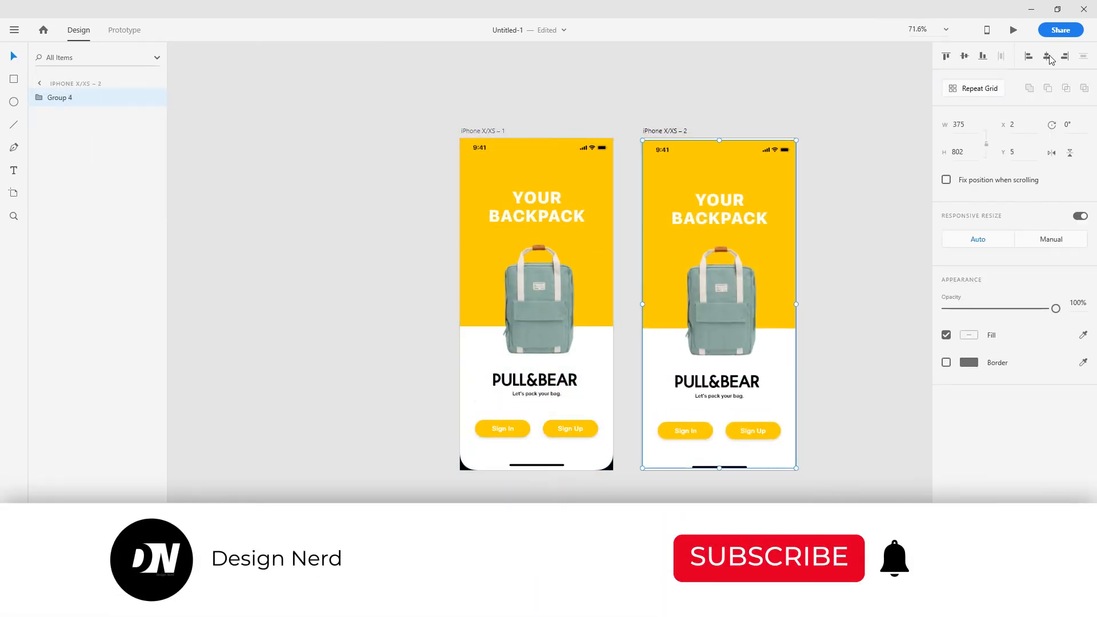
click(1047, 57)
key(ctrl+z)
key(ctrl+z)
key(ctrl+z)
key(ctrl+z)
Copy the first screen's entire contents as a group into the second artboard and ungroup the copy
click(537, 216)
drag(379, 101, 625, 502)
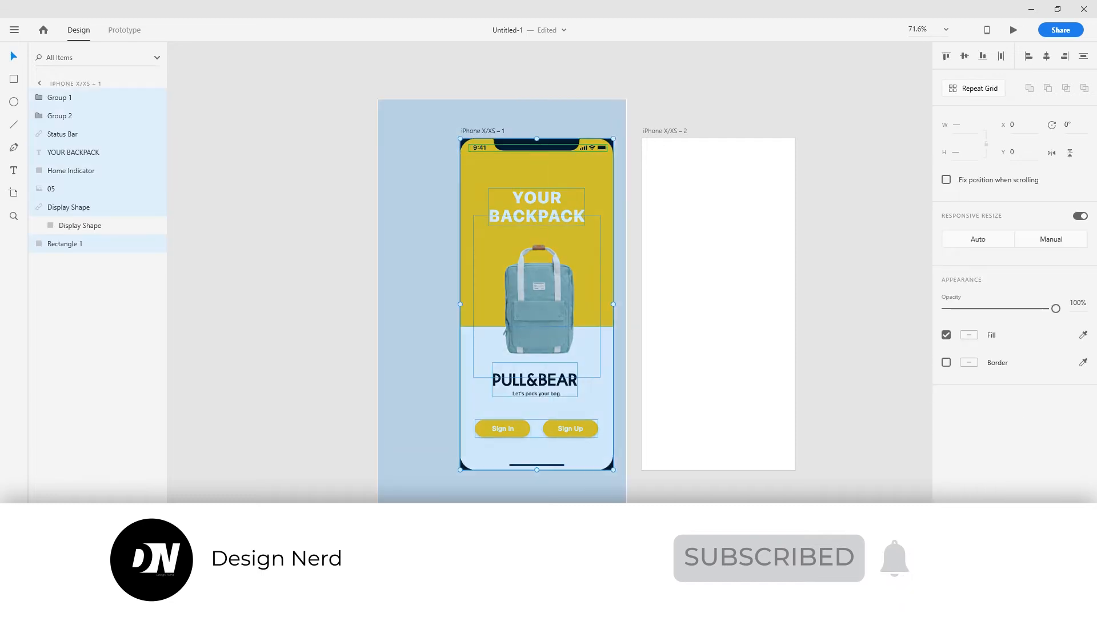
key(ctrl+g)
drag(514, 335, 696, 336)
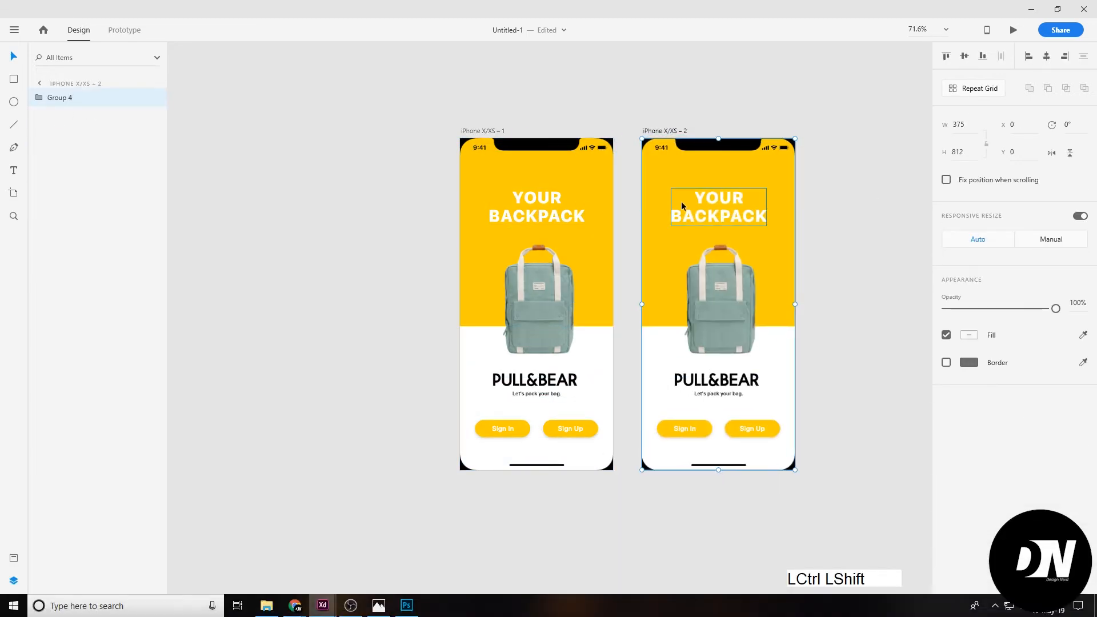
click(843, 245)
click(729, 219)
click(849, 317)
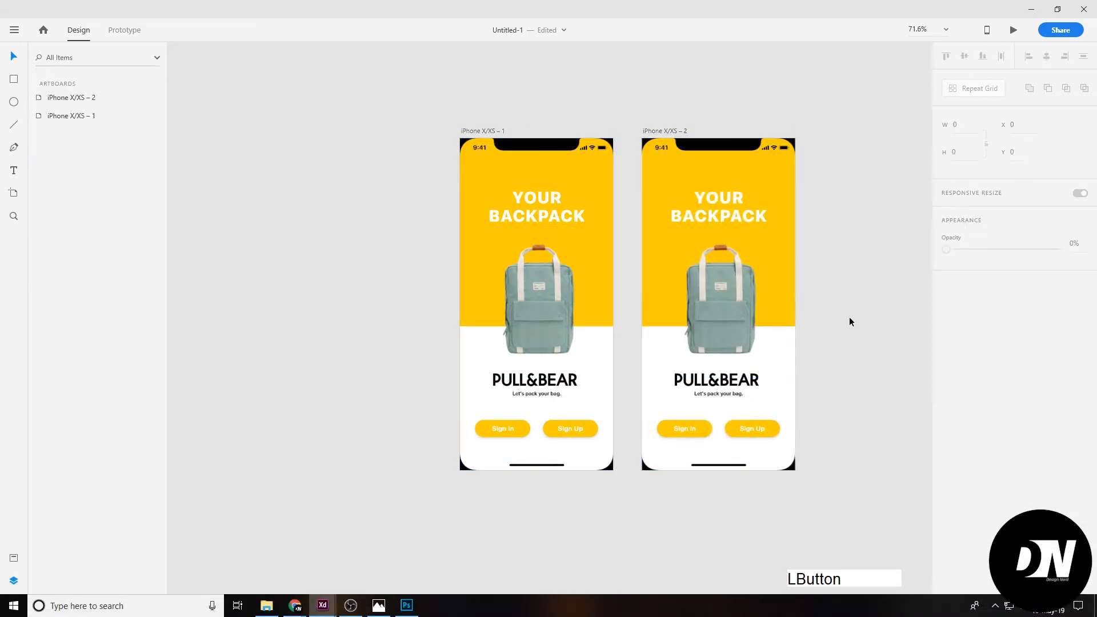
Scale down the heading, backpack image and PULL&BEAR logo together around their centre on the second screen
click(747, 264)
shift+click(721, 204)
shift+click(736, 394)
drag(782, 398, 764, 375)
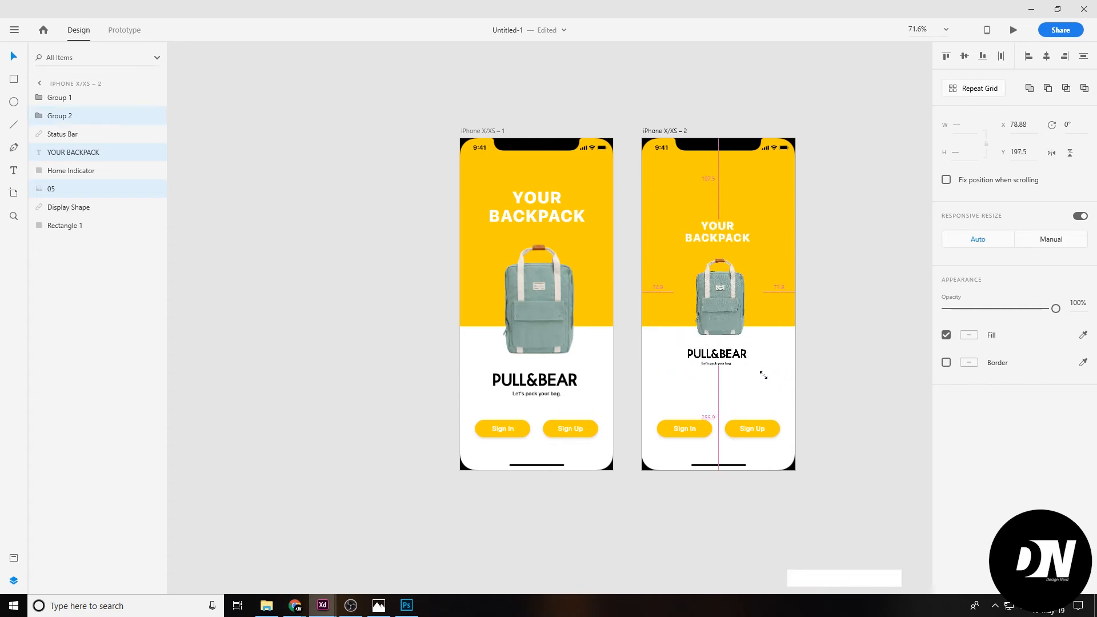
Move the scaled heading, backpack and logo up to free space above the second screen's buttons
key(shift+Up)
key(shift+Up)
key(shift+Up)
key(shift+Up)
key(shift+Up)
key(shift+Up)
key(shift+Up)
key(shift+Up)
key(shift+Up)
key(shift+Up)
key(shift+Up)
key(shift+Up)
key(shift+Up)
key(shift+Up)
key(shift+Down)
key(shift+Down)
key(shift+Down)
key(shift+Down)
key(shift+Down)
Shorten the second screen's yellow background rectangle so its lower edge ends behind the lower part of the backpack
click(632, 301)
click(717, 326)
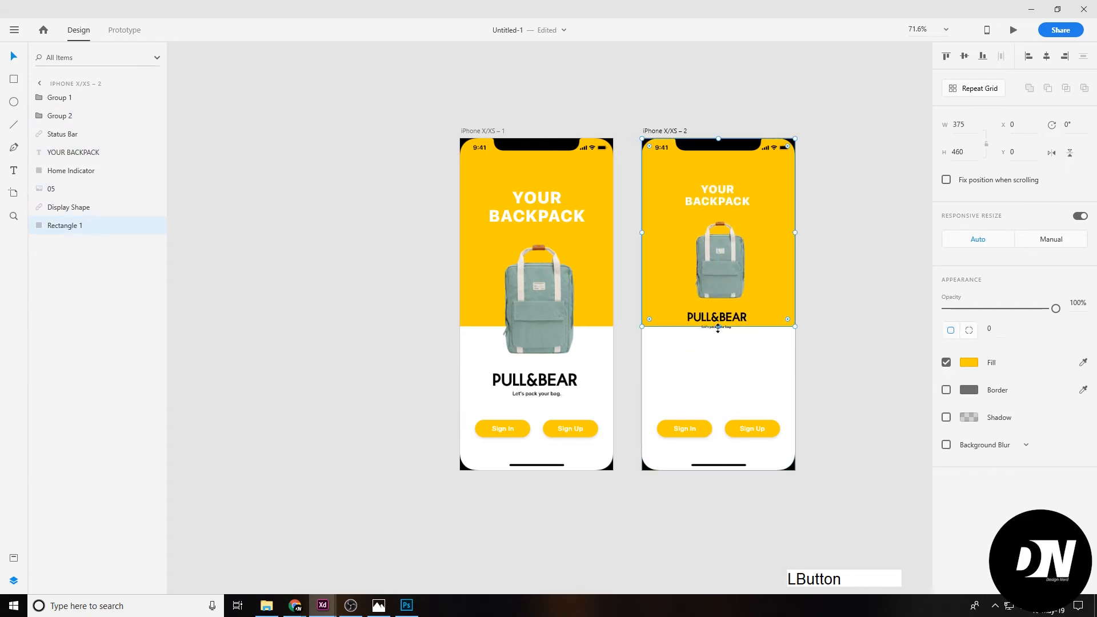
drag(718, 326, 723, 279)
click(816, 302)
Centre the PULL&BEAR logo group horizontally on both screens
scroll(792, 306, up, 3)
click(705, 327)
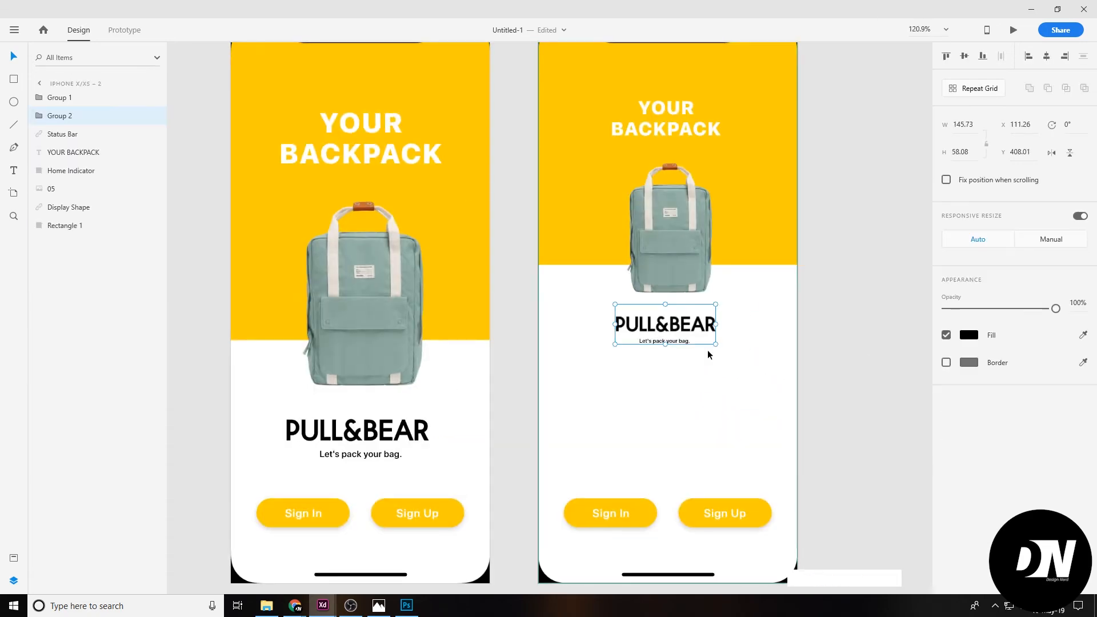
double_click(365, 411)
key(ctrl+shift+a)
click(365, 432)
click(1048, 57)
key(ctrl+shift+a)
scroll(668, 434, down, 1)
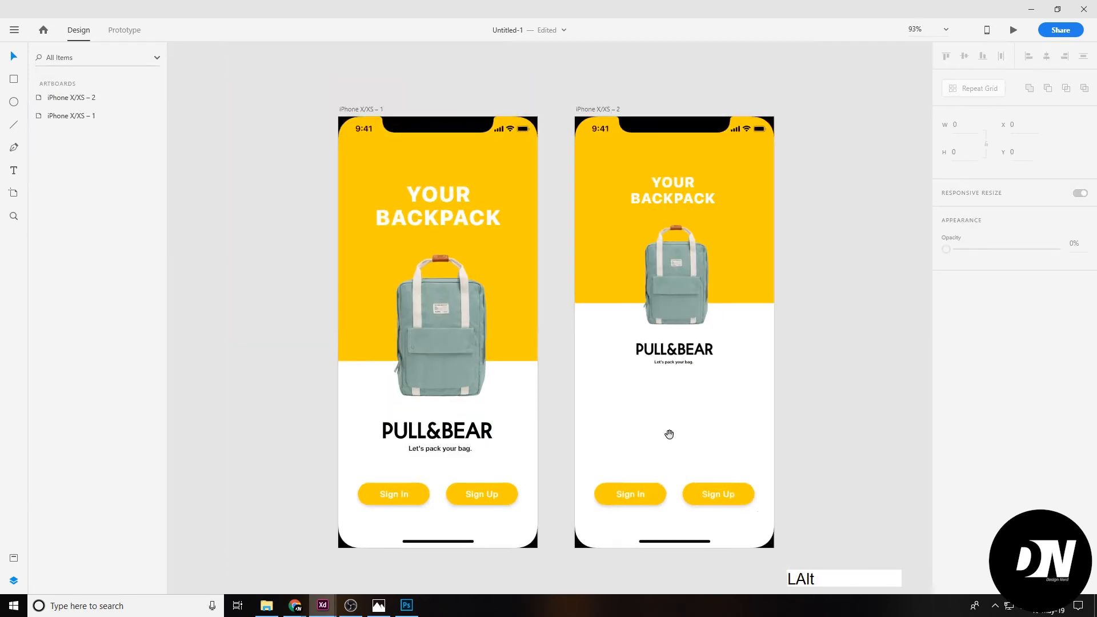
Reduce the second screen's button pair to a single, horizontally centred Sign In button
drag(668, 434, 645, 344)
click(705, 396)
key(ctrl+shift+g)
drag(688, 381, 697, 428)
key(ctrl+z)
click(694, 405)
Show the second artboard's layout grid and draw a dark grey horizontal line 302 wide at X 36, Y 536
right_click(550, 308)
drag(506, 316, 665, 317)
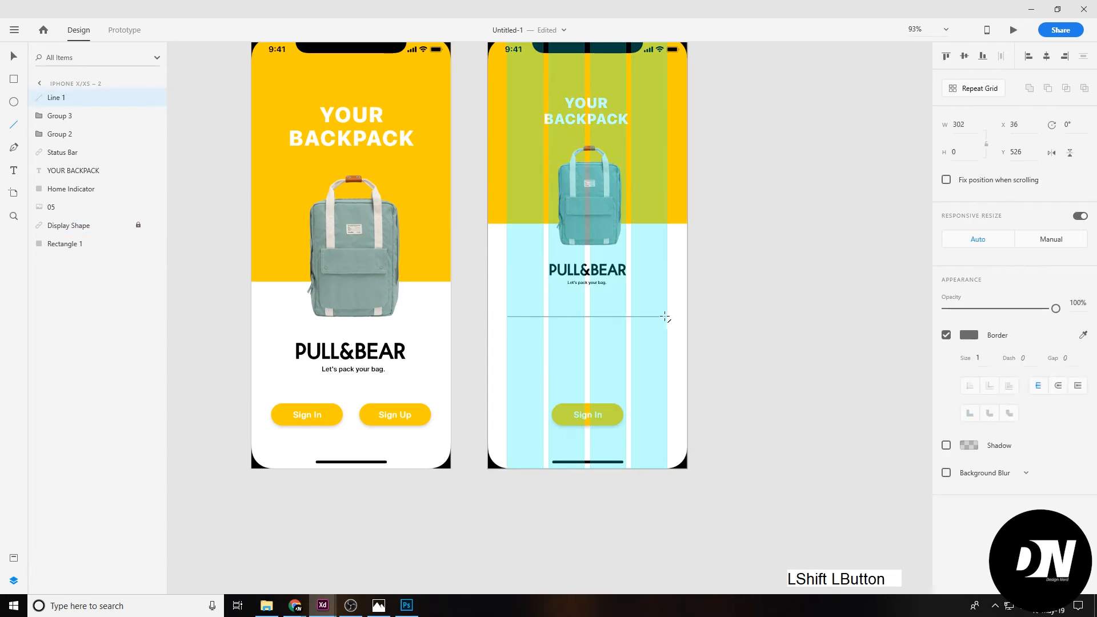
click(969, 335)
scroll(635, 314, up, 3)
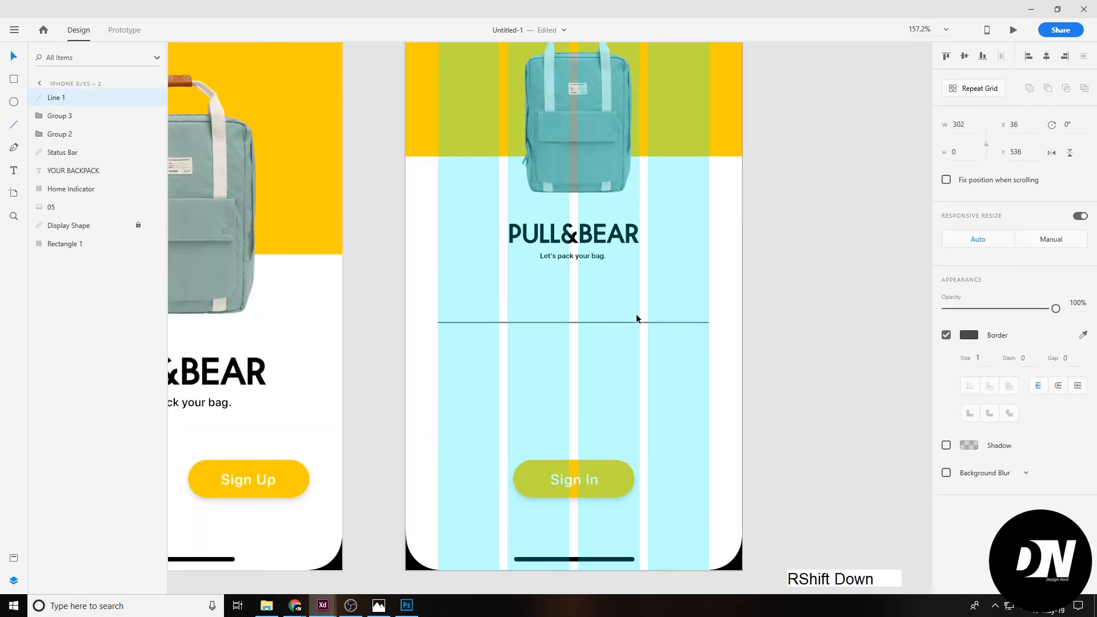
Add a left-aligned dark grey "Email:" label just above the start of the line, at X 40, Y 527
key(t)
click(784, 337)
text(Email:)
click(805, 358)
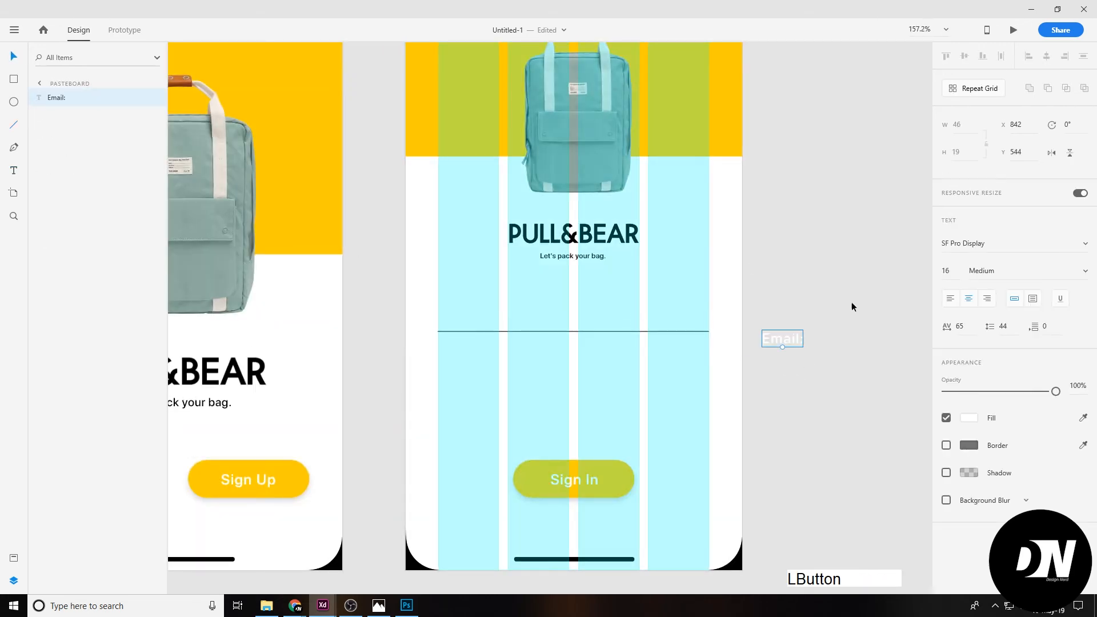
click(969, 417)
drag(520, 316, 452, 319)
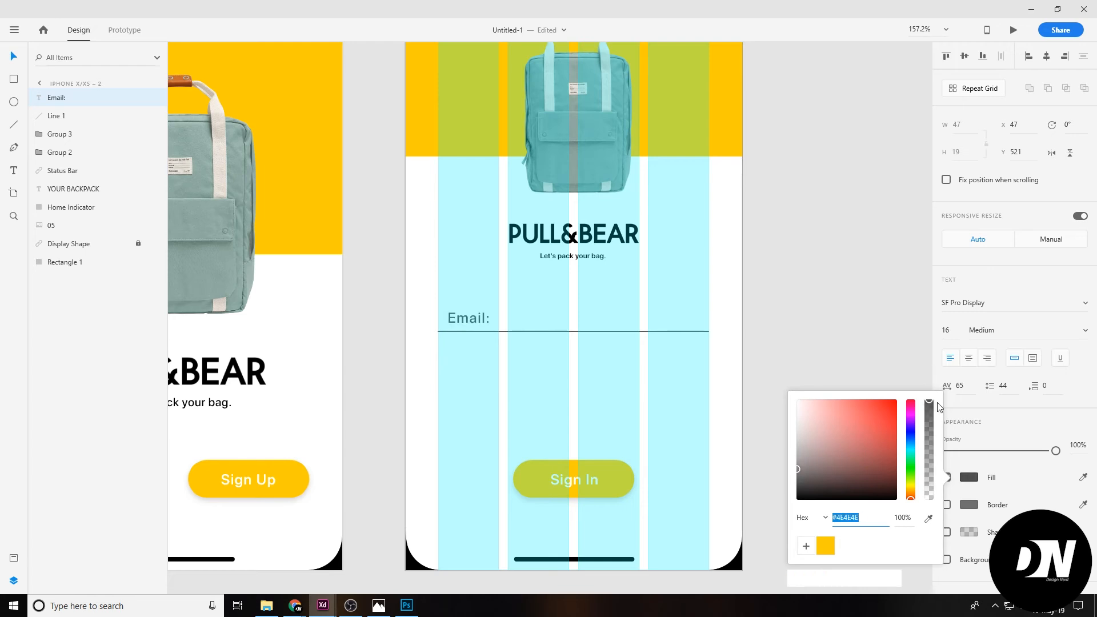
click(647, 331)
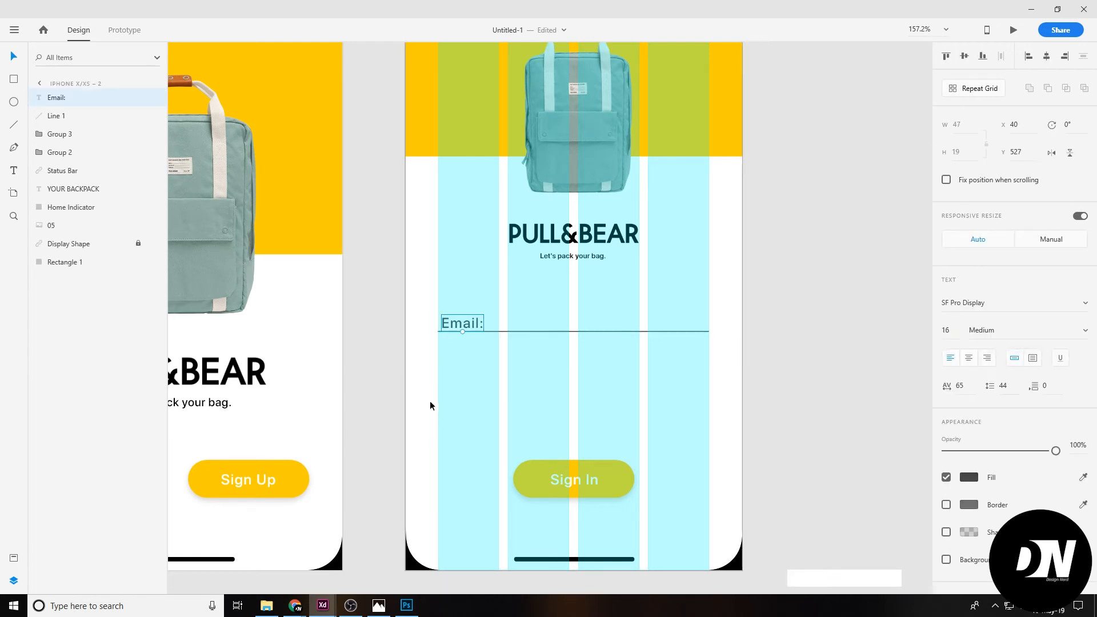
Move the Email field up, duplicate it below as a "Password:" field, and hide the layout grid
drag(433, 394, 712, 298)
key(shift+Up)
drag(469, 317, 469, 364)
double_click(462, 367)
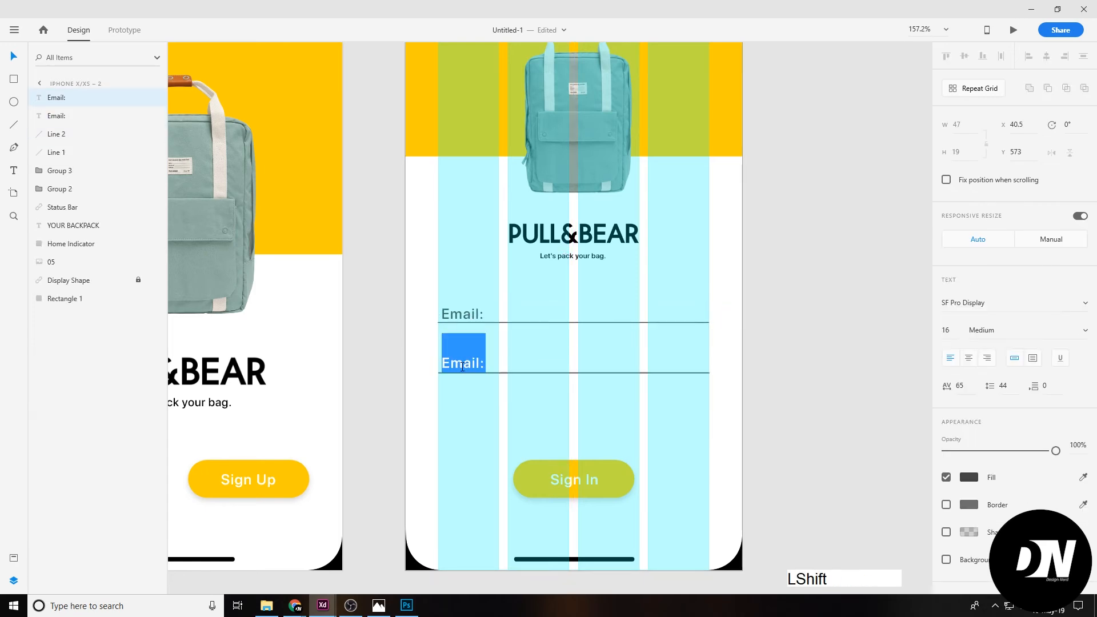
click(12, 56)
right_click(417, 318)
click(472, 451)
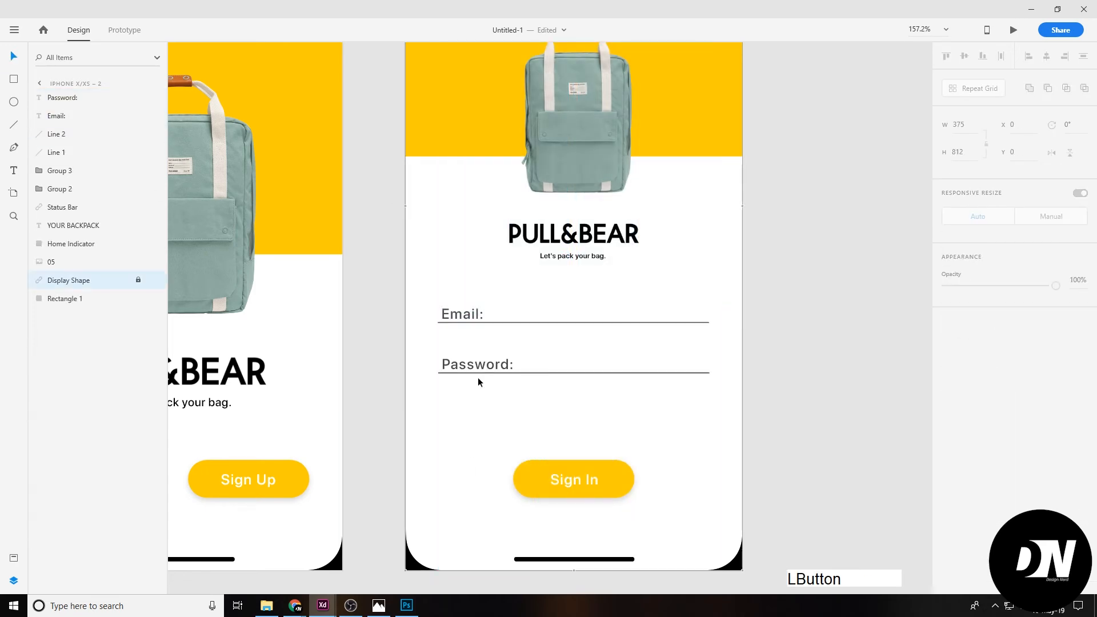
Fill the Password label with light grey and match its underline to the same colour
scroll(489, 346, up, 2)
shift+click(483, 370)
click(968, 478)
click(800, 421)
click(724, 381)
click(1083, 336)
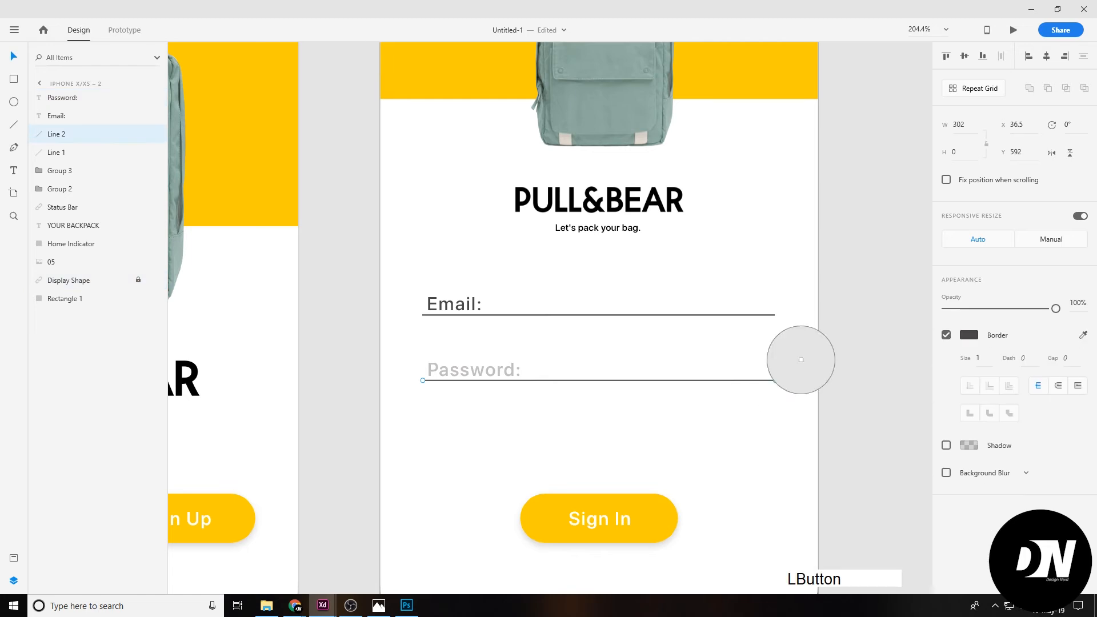
click(456, 372)
Move the Password label and its line slightly down to widen the gap below the Email field
scroll(473, 440, down, 2)
drag(451, 426, 461, 379)
key(shift+Down)
Lighten the Email label's fill to a softer grey than its underline
click(464, 336)
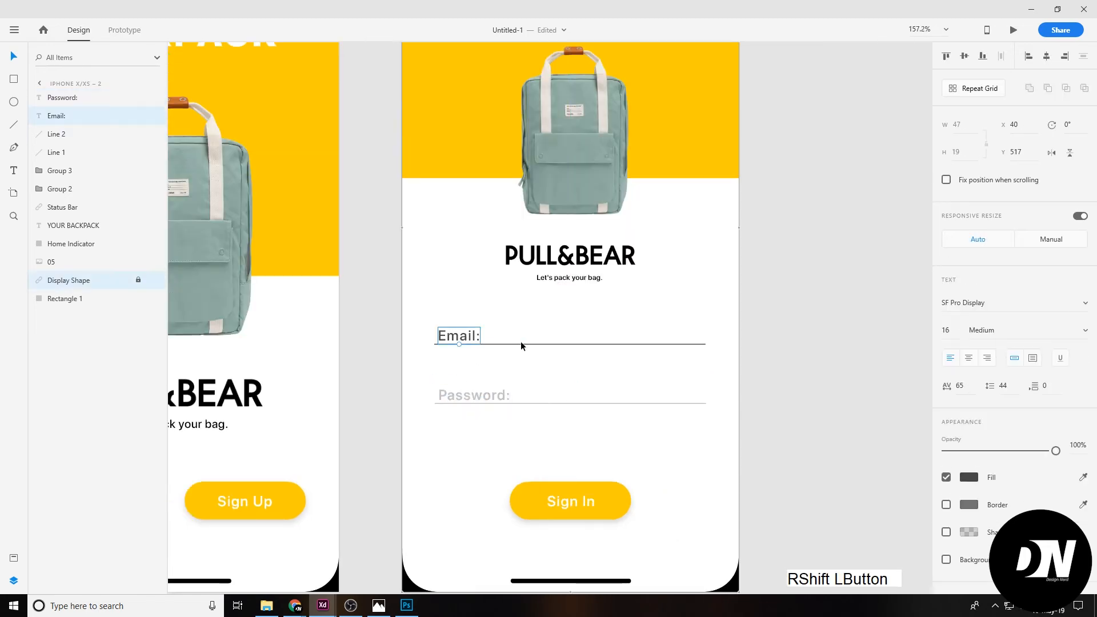
shift+click(522, 344)
click(946, 362)
click(531, 376)
click(449, 342)
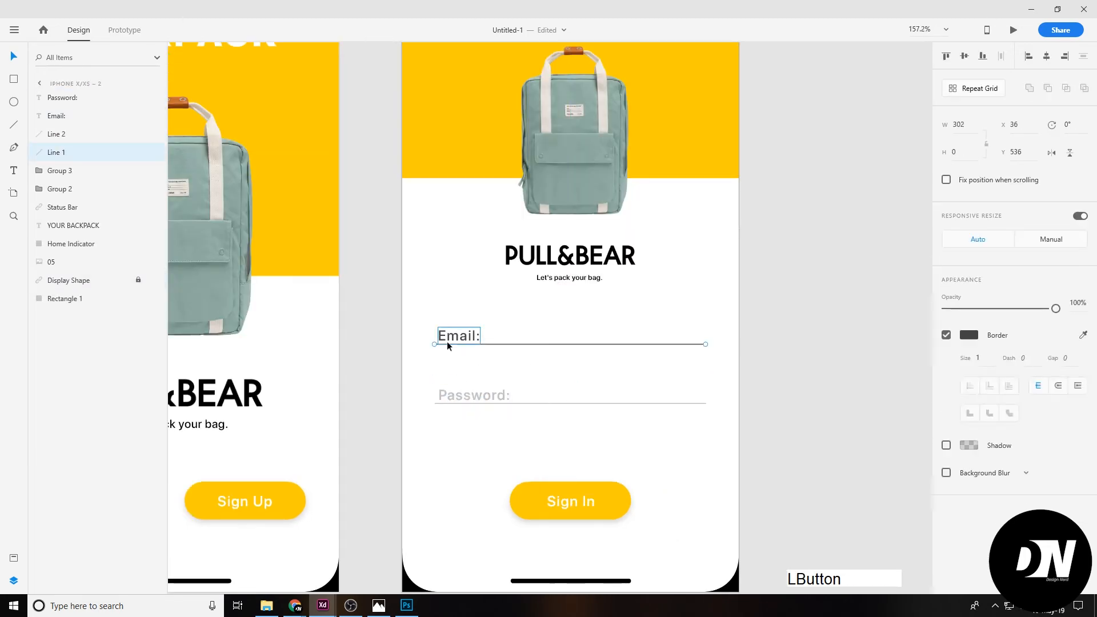
click(969, 477)
click(694, 463)
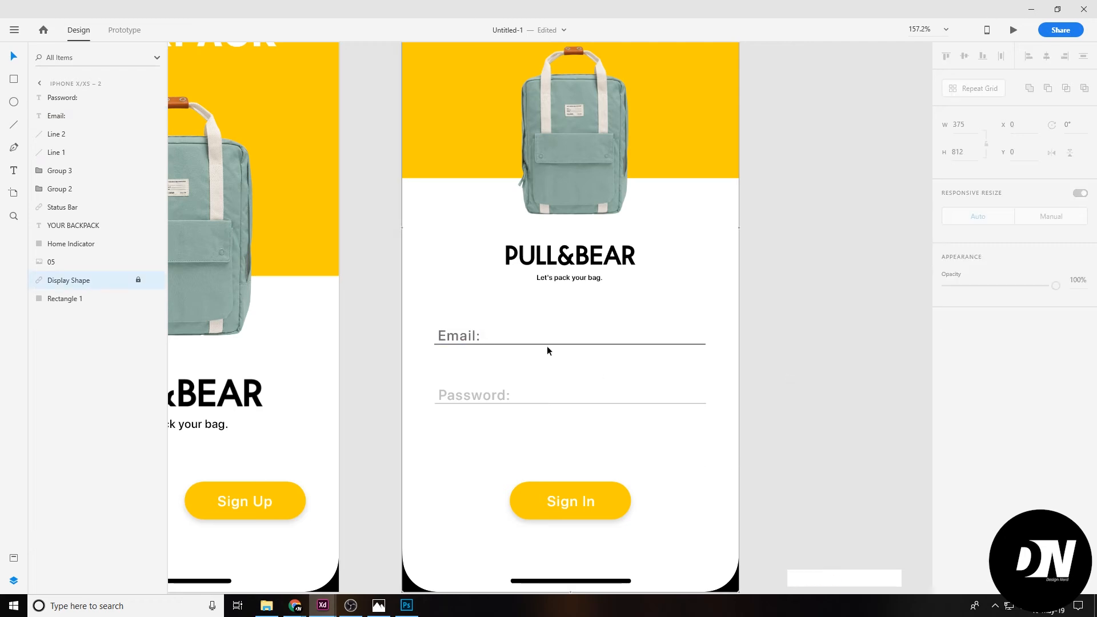
Widen the second screen's Sign In button to about 294 so it nearly spans the form lines
scroll(584, 395, down, 3)
click(556, 463)
key(ctrl+z)
drag(612, 469, 659, 460)
double_click(585, 463)
click(956, 313)
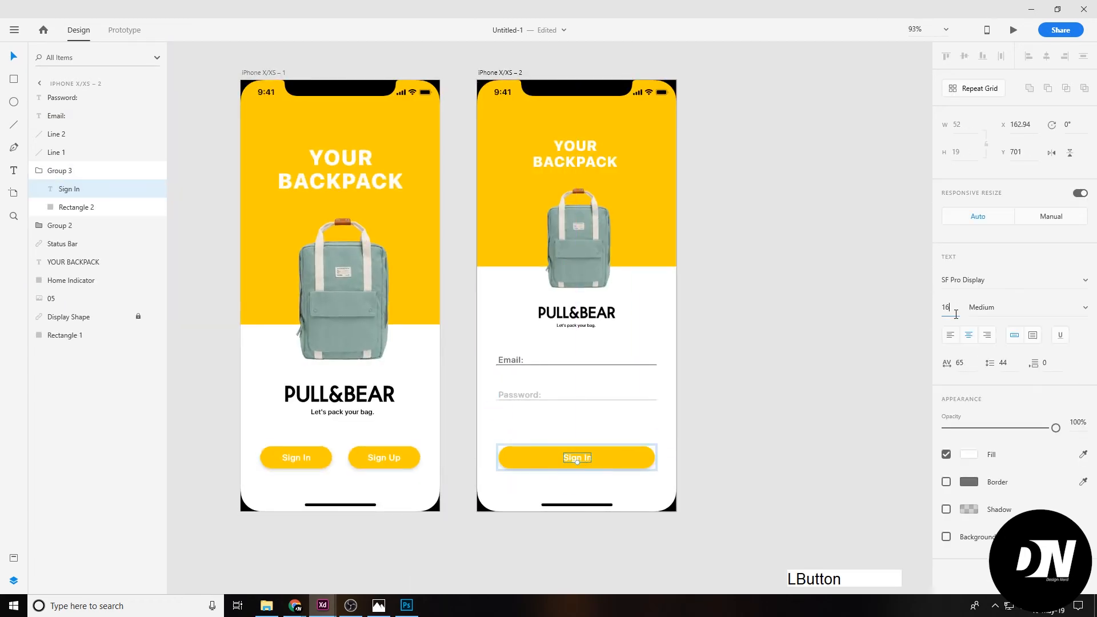
click(737, 473)
Move the widened Sign In button up beneath the Password field, to Y 649
click(571, 460)
key(shift+Up)
key(shift+Up)
key(shift+Up)
key(shift+Up)
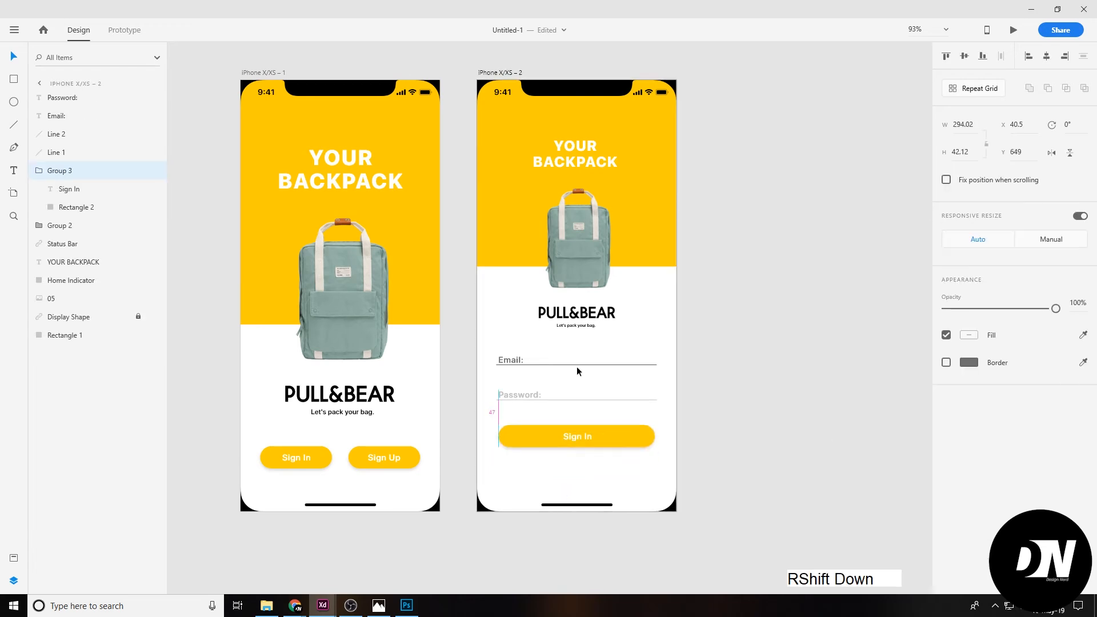
Group the Email label with its line, and group the Password label with its line
click(627, 455)
click(619, 441)
shift+click(613, 400)
shift+click(607, 365)
drag(497, 348, 523, 372)
key(ctrl+g)
drag(496, 382, 522, 407)
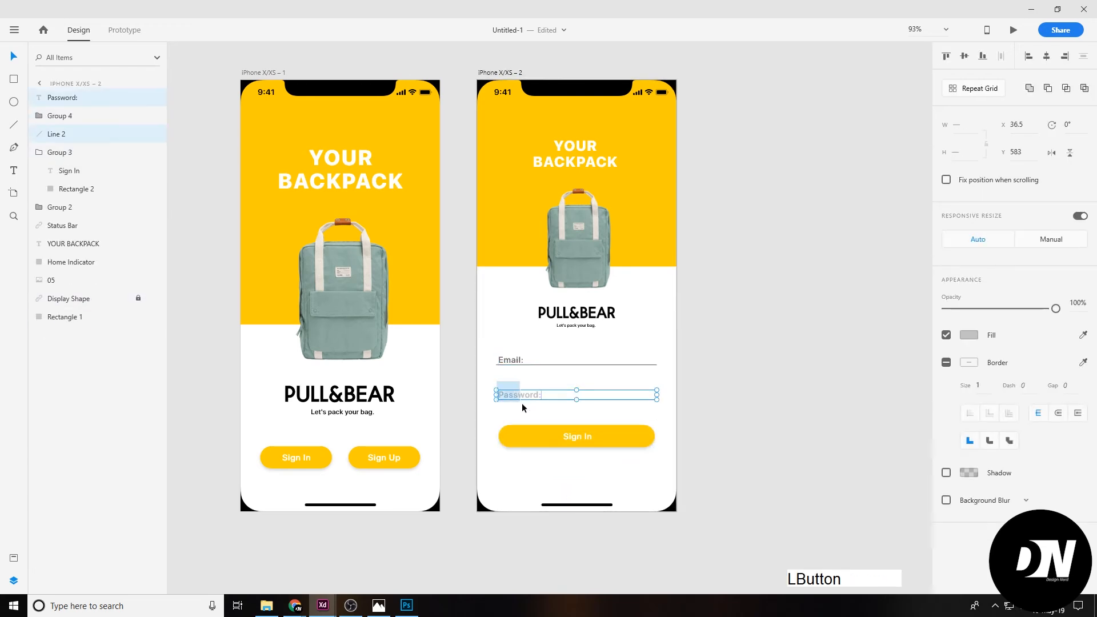
key(ctrl+g)
click(559, 437)
click(775, 372)
Add the text "FORGOT PASSWORD" below the second screen's Sign In button
scroll(577, 416, up, 2)
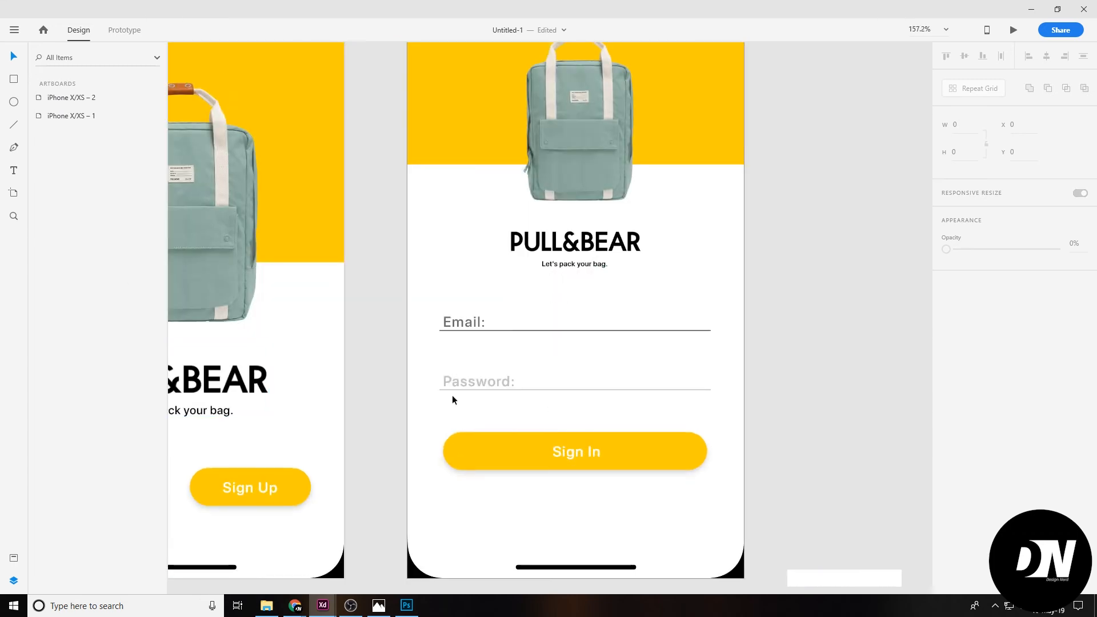
key(t)
click(583, 424)
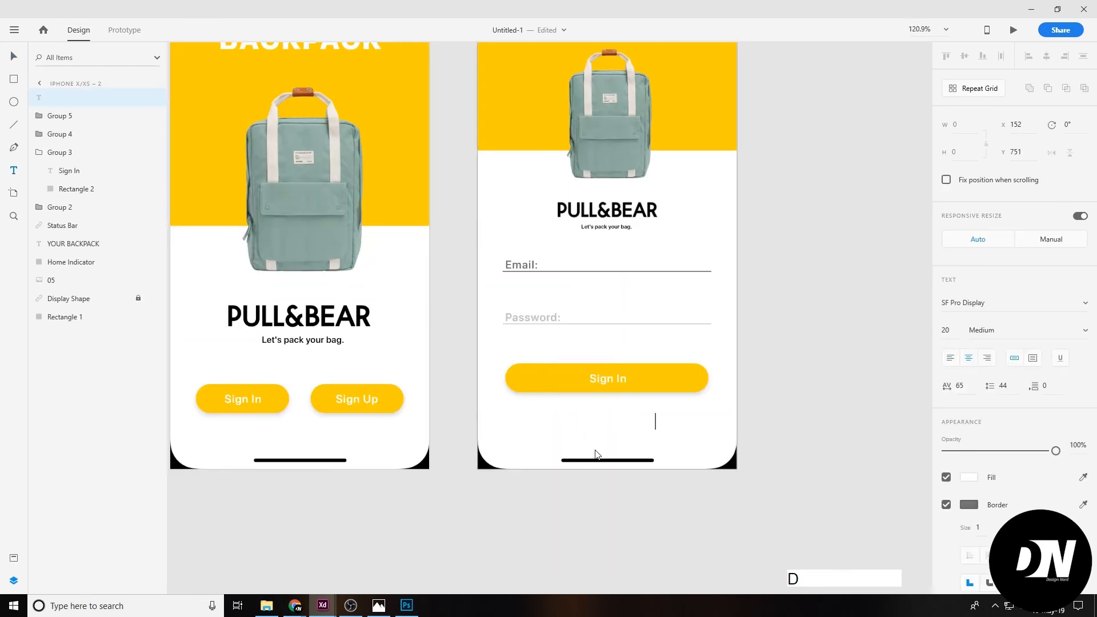
key(Escape)
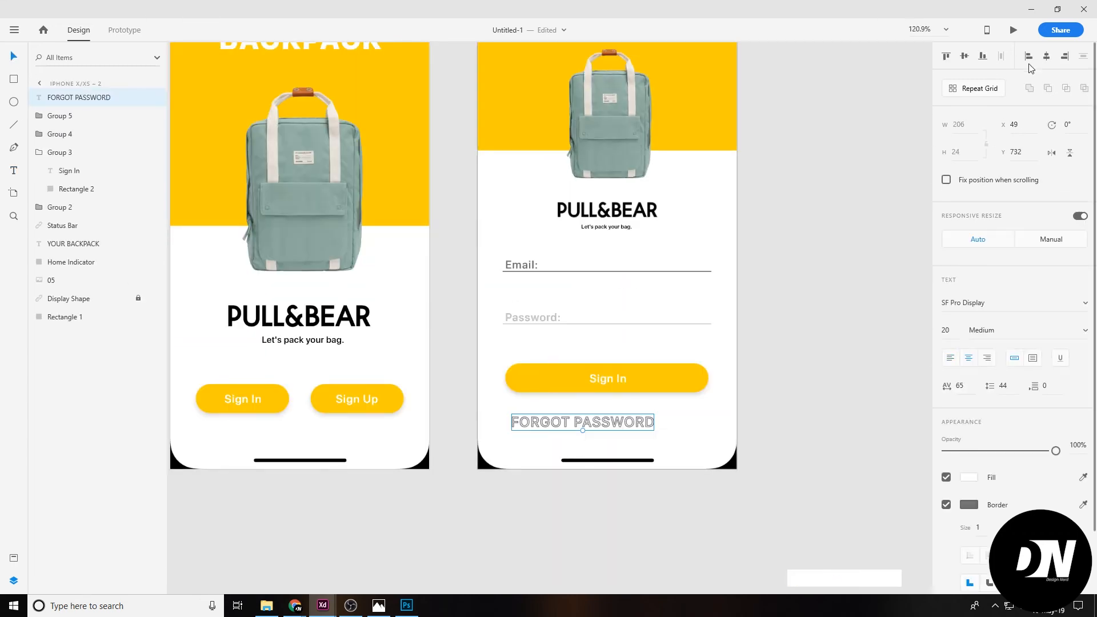
Remove the FORGOT PASSWORD text's border and fill it with the yellow sampled from the Sign In button
click(945, 504)
click(1082, 477)
click(657, 372)
Set FORGOT PASSWORD to Light, size 14, with character spacing 92, and centre it beneath the Sign In button
click(1023, 330)
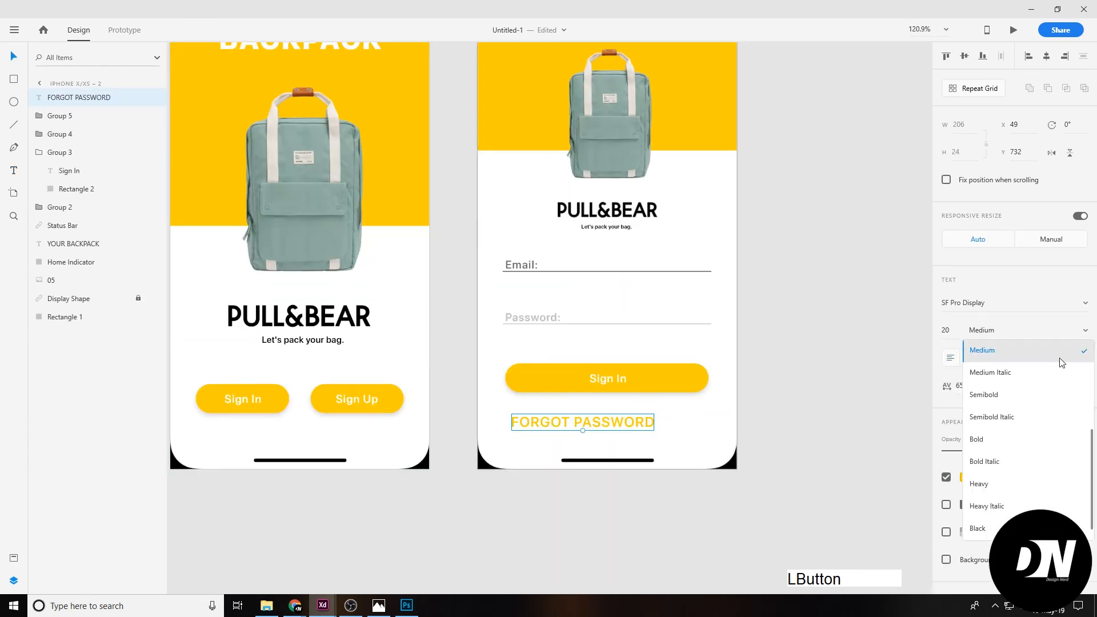
click(1001, 401)
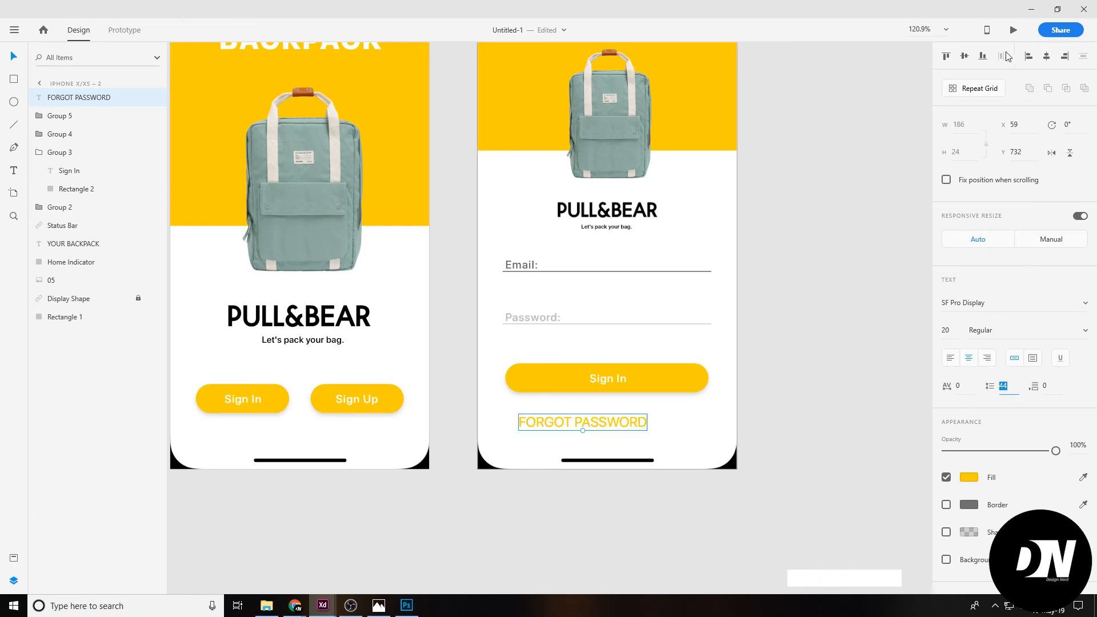
key(ctrl+z)
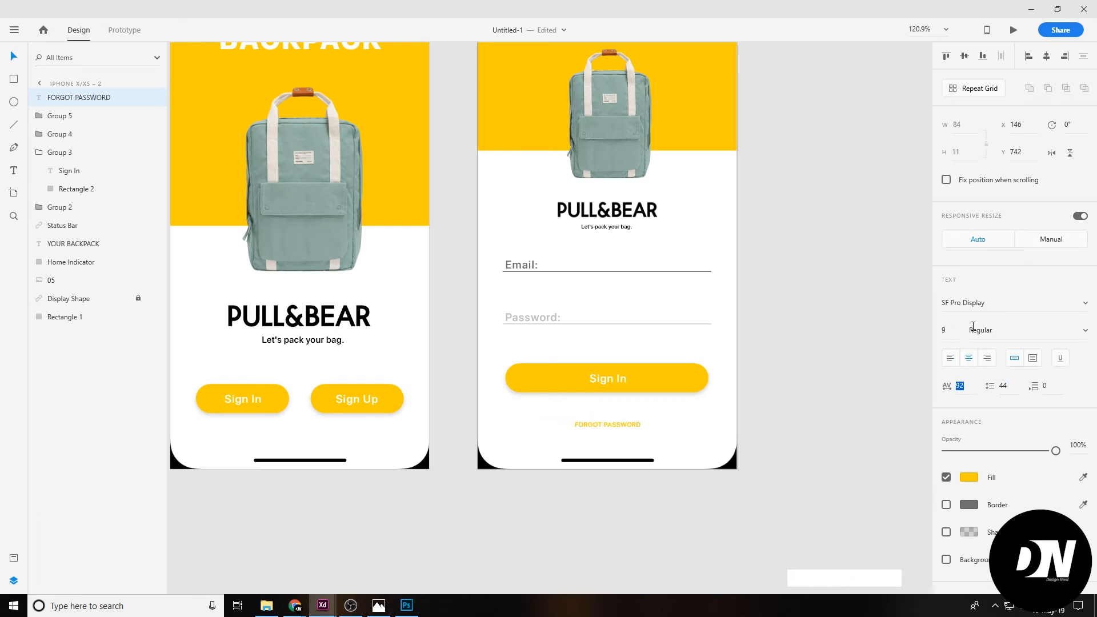
click(973, 330)
scroll(1029, 371, up, 2)
click(1031, 366)
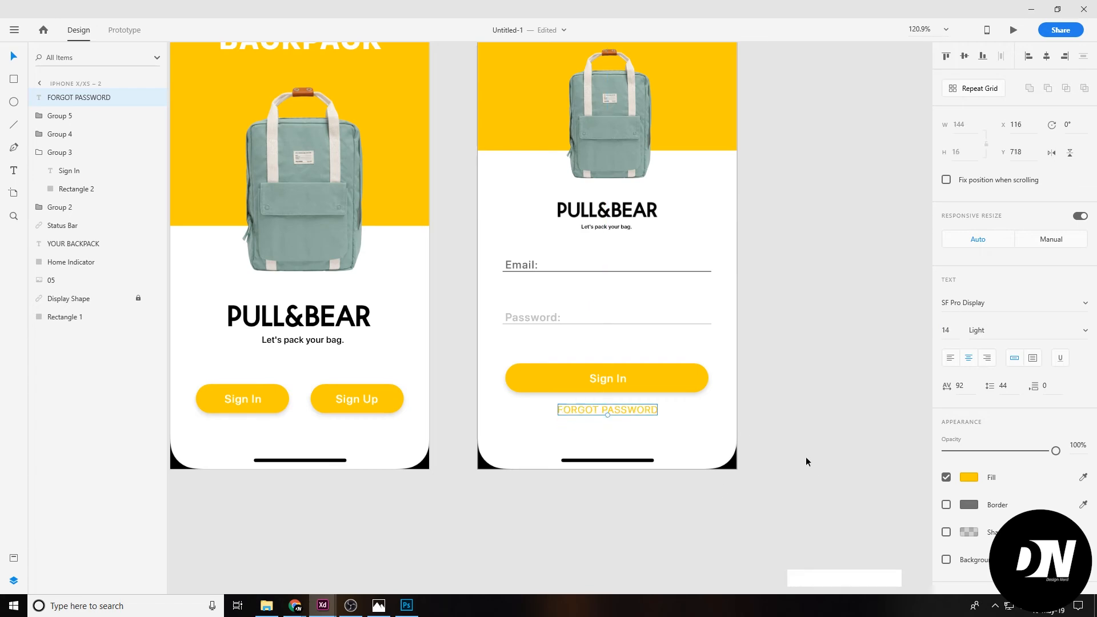
click(581, 528)
scroll(581, 527, down, 2)
drag(581, 528, 581, 571)
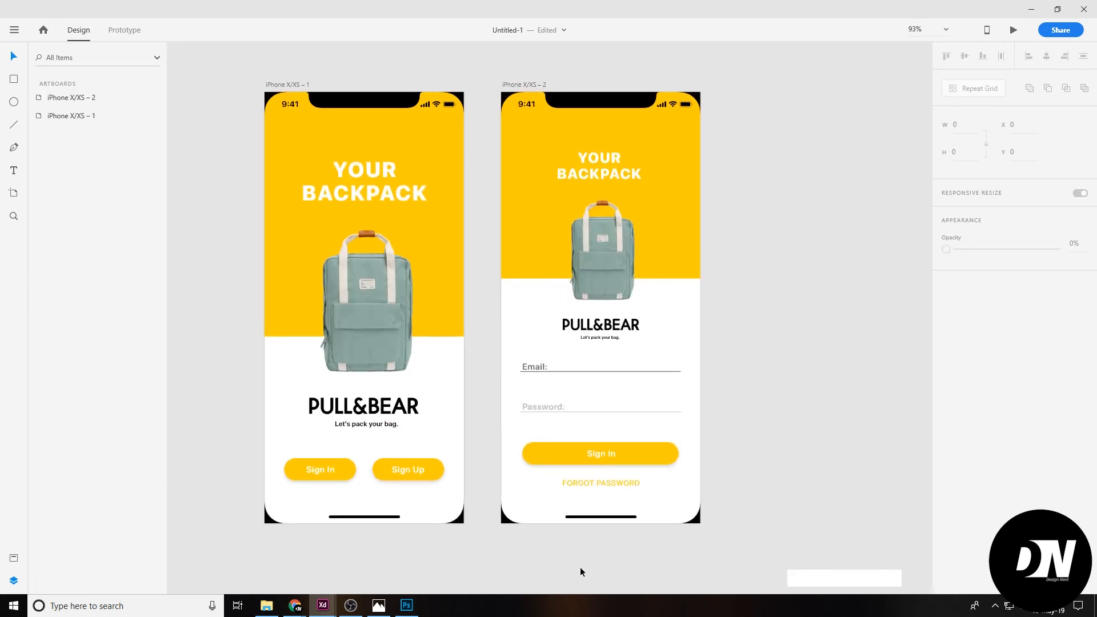
Set the second screen's FORGOT PASSWORD text to size 12 and move it up 10 px towards the Sign In button
click(617, 484)
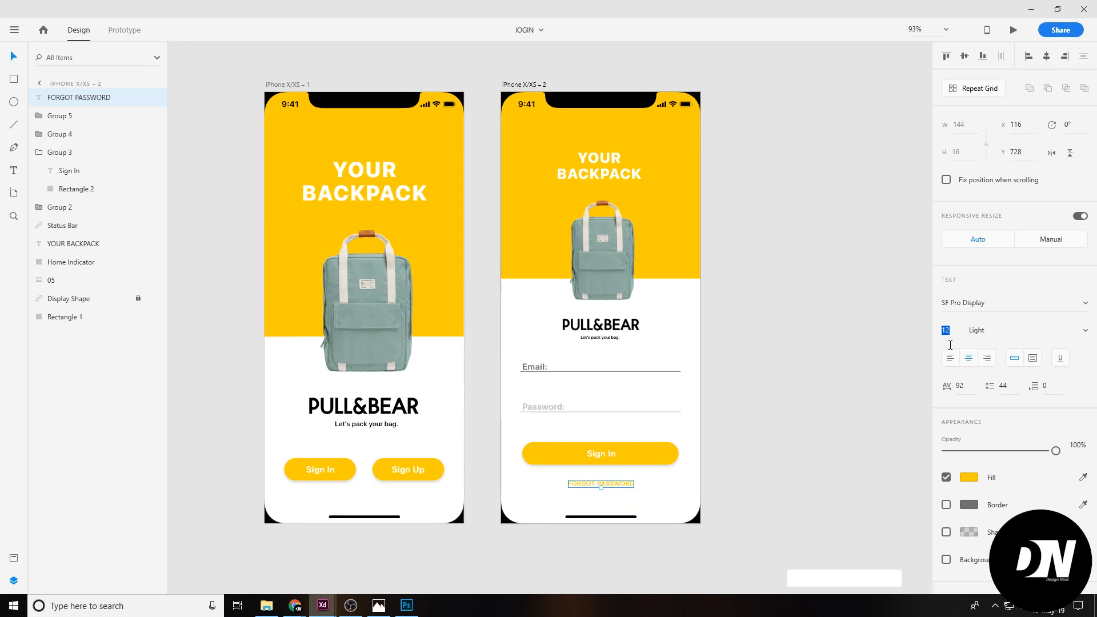
key(Escape)
scroll(644, 514, up, 3)
click(550, 450)
key(shift+Up)
click(840, 460)
scroll(724, 406, down, 3)
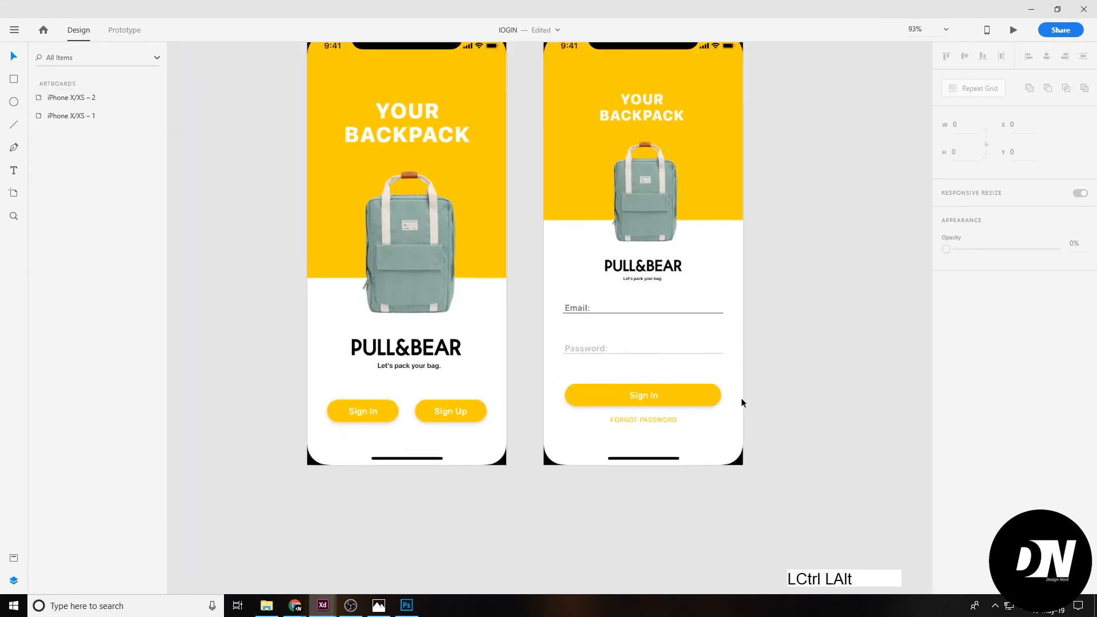
Group the Email field, Password field, Sign In button and FORGOT PASSWORD text on the second screen
click(643, 395)
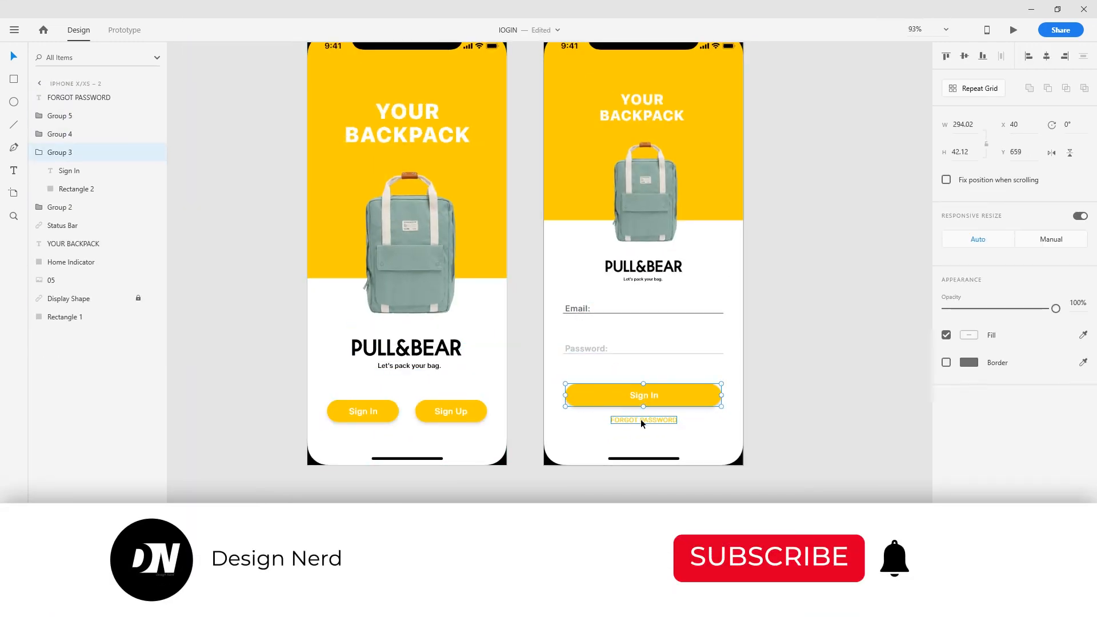
shift+click(641, 420)
shift+click(652, 352)
shift+click(656, 312)
key(ctrl+g)
Group the Sign In button and FORGOT PASSWORD text together inside the second screen's form group
double_click(665, 420)
shift+click(683, 400)
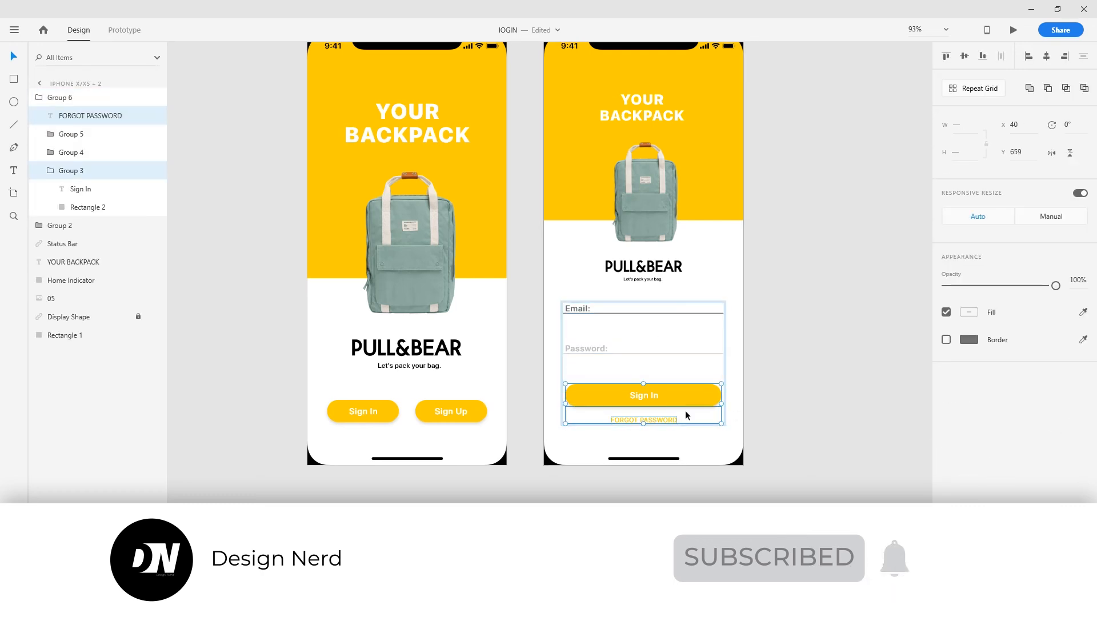
key(ctrl+g)
key(Escape)
key(ctrl+0)
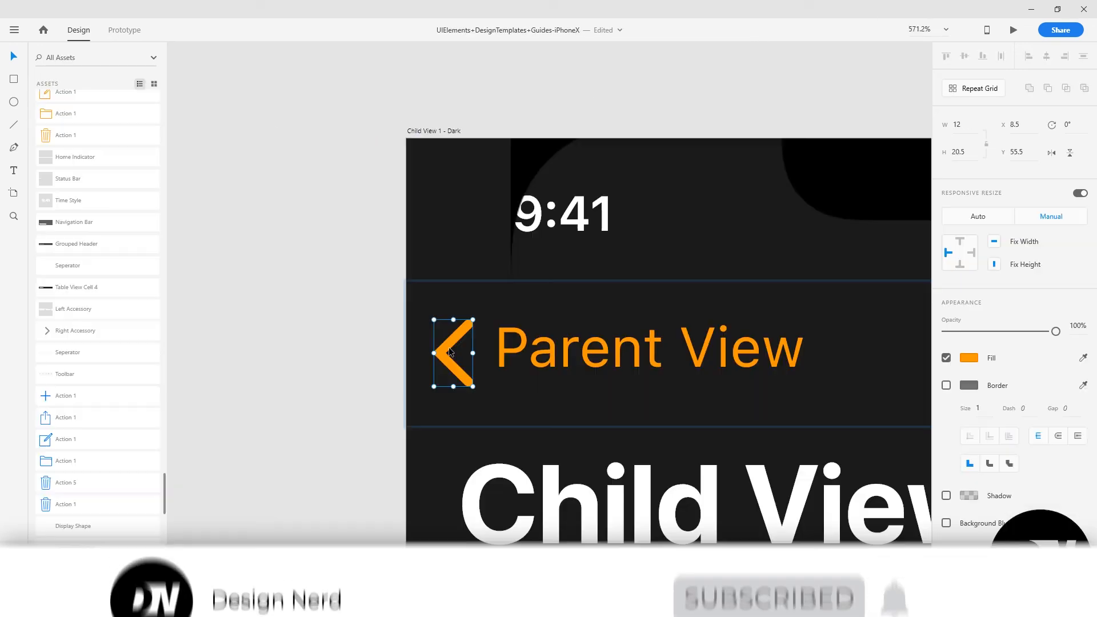
Copy the back chevron from the iPhone X UI elements file to the second screen, below the time, and show the layout grid
key(ctrl+c)
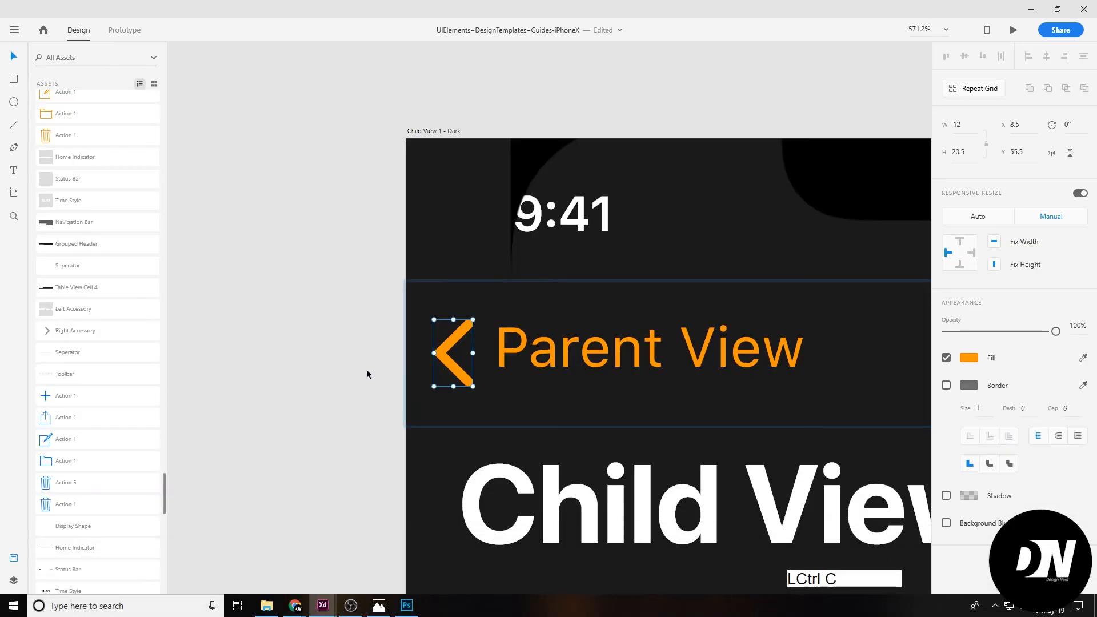
click(306, 553)
key(ctrl+v)
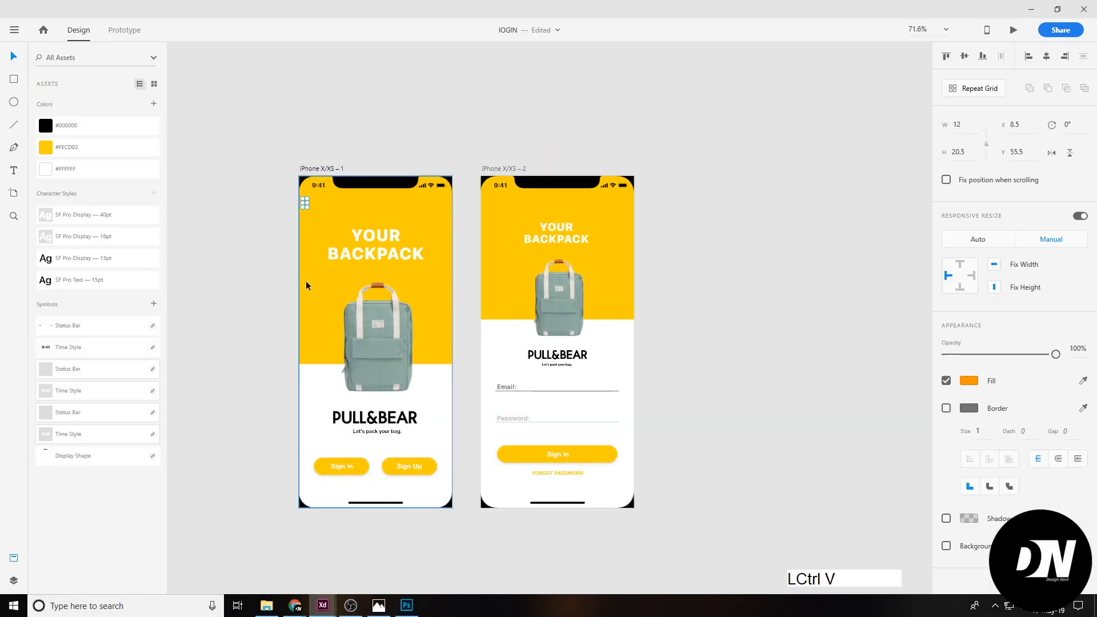
scroll(303, 198, up, 6)
drag(295, 233, 708, 226)
drag(682, 229, 628, 248)
scroll(326, 227, down, 3)
right_click(680, 252)
click(710, 409)
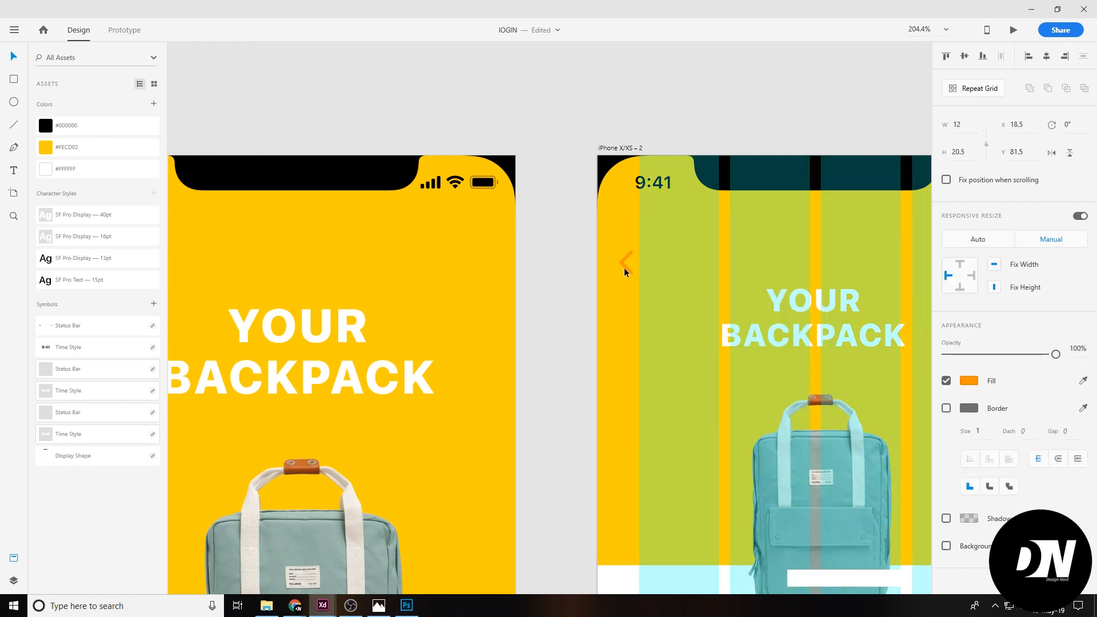
Fill the second screen's back chevron with white and hide the layout grid
click(969, 380)
click(541, 261)
scroll(541, 261, down, 3)
right_click(600, 278)
click(655, 436)
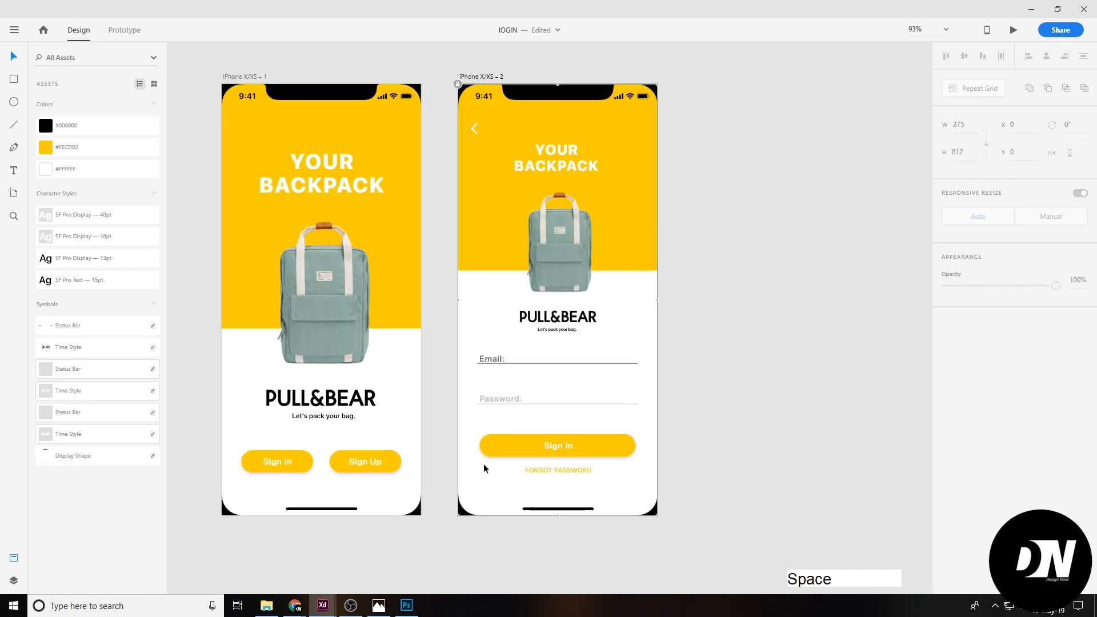
Add a third iPhone X/XS artboard beside the second screen
scroll(514, 405, down, 1)
click(14, 193)
click(708, 286)
key(Escape)
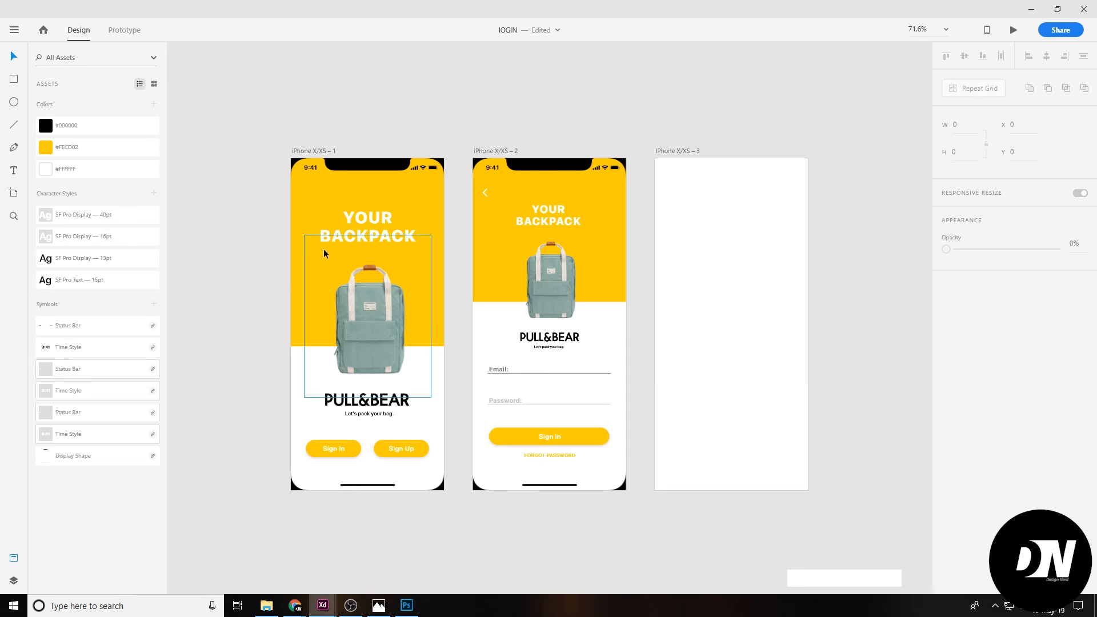
Group all of the second screen's contents and copy the group onto the third artboard
click(693, 286)
drag(465, 135, 632, 526)
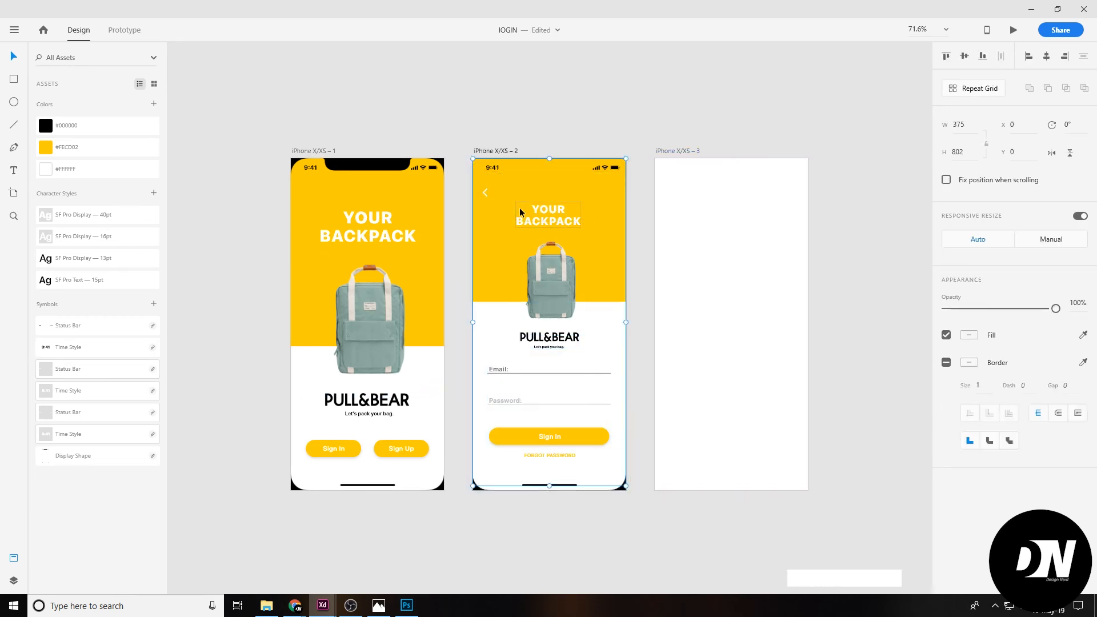
key(ctrl+g)
alt+drag(519, 212, 701, 212)
Centre the copied group on the third artboard horizontally and vertically, and ungroup it
key(ctrl+y)
click(964, 56)
click(1047, 56)
key(ctrl+shift+g)
click(865, 228)
Ungroup the third screen's form group so its fields and buttons can be edited separately
scroll(790, 381, up, 3)
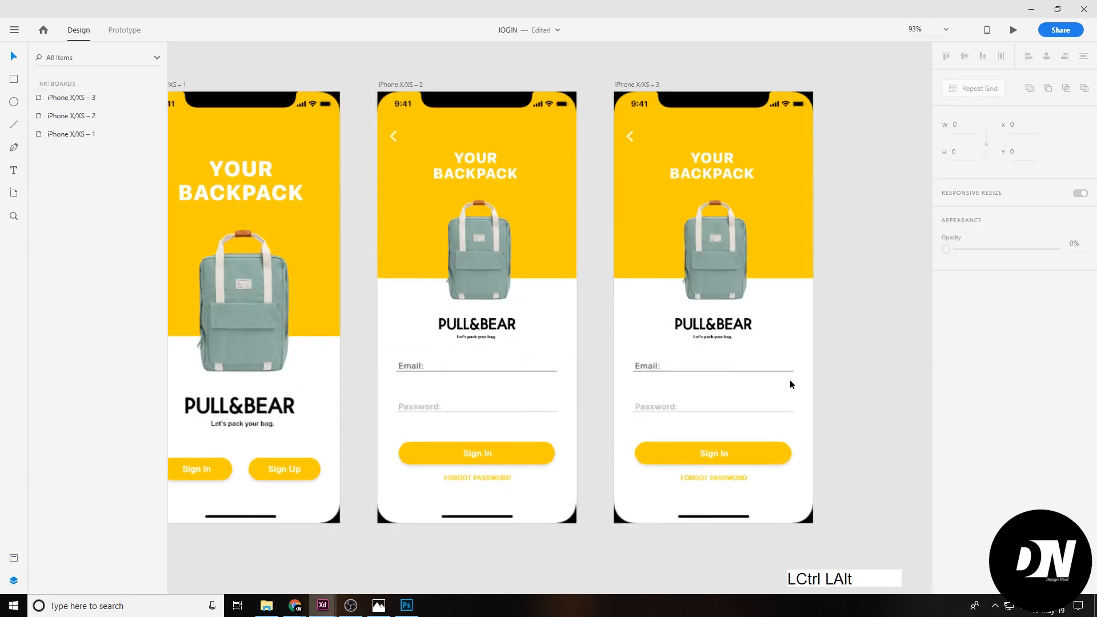
drag(790, 384, 754, 274)
click(571, 365)
right_click(573, 365)
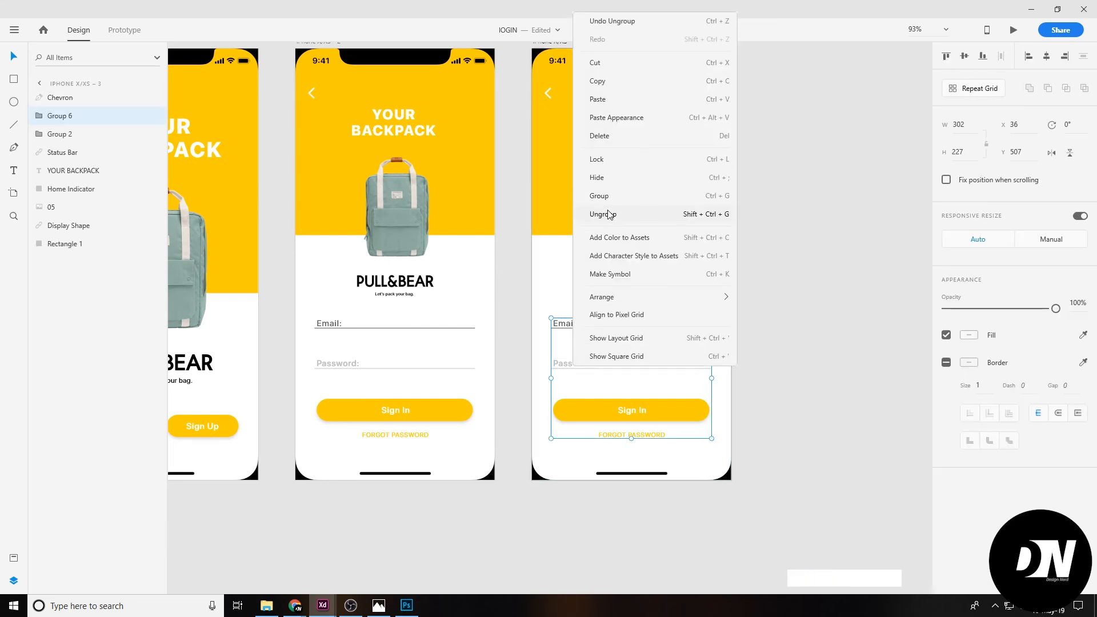
click(609, 214)
click(828, 372)
Move the third screen's YOUR BACKPACK title, backpack image and PULL&BEAR logo up 20 px
click(579, 326)
click(631, 281)
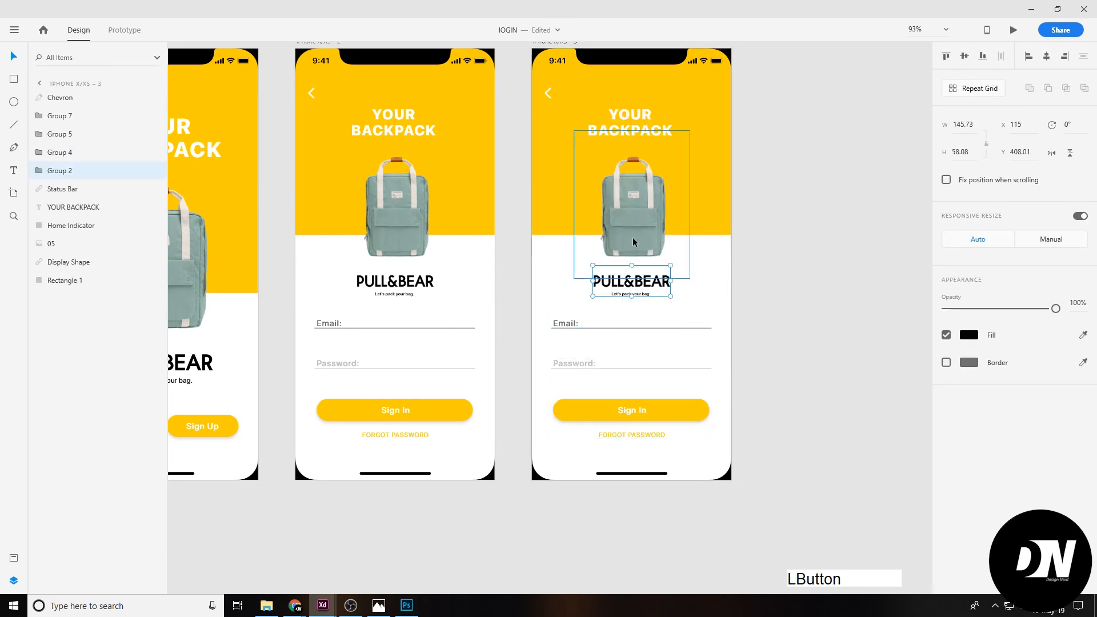
shift+click(633, 238)
shift+click(630, 122)
key(shift+Up)
key(shift+Up)
Shorten the third screen's yellow background from its lower edge by about 16 px and move the PULL&BEAR logo up 6 px
click(566, 225)
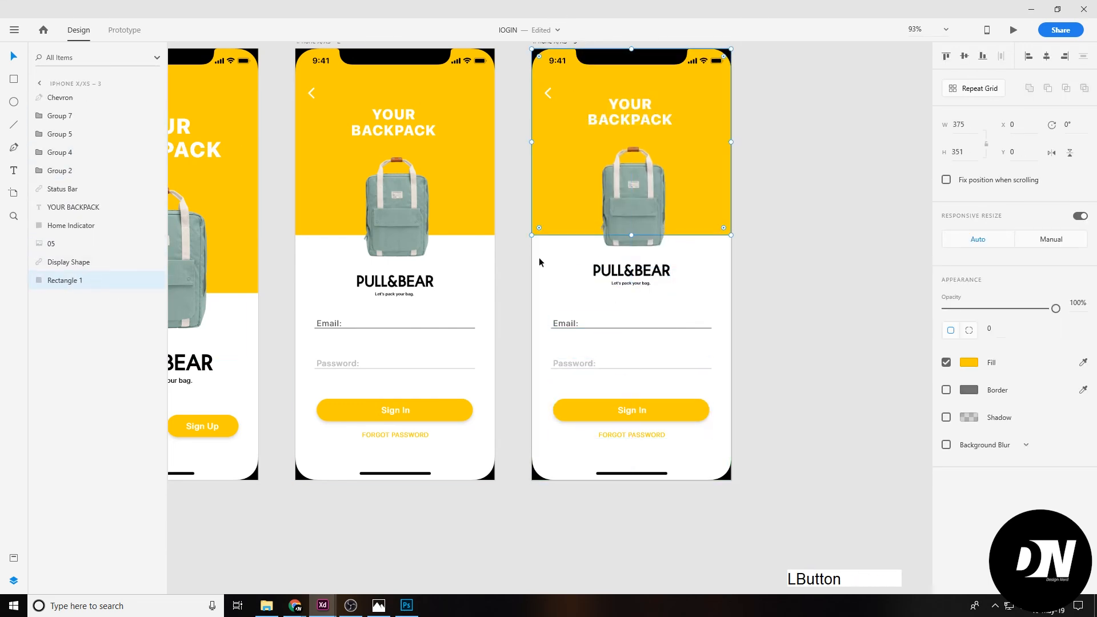
drag(631, 234, 631, 227)
click(636, 275)
key(Up)
key(Up)
key(Up)
key(Up)
key(Up)
key(Up)
Move the third screen's Password field up 50 px and its Email field up 30 px
click(591, 326)
click(577, 362)
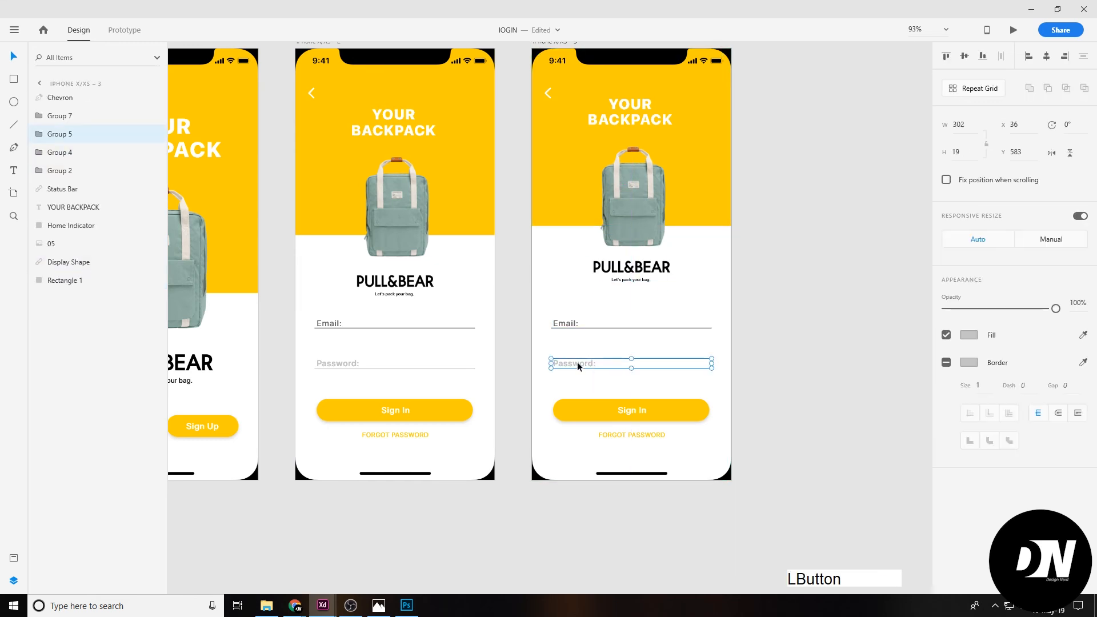
key(shift+Up)
click(578, 363)
click(577, 359)
key(shift+Up)
shift+click(568, 323)
key(shift+Up)
key(shift+Up)
key(shift+Up)
Duplicate the third screen's Password field just below the original to make a third input field
shift+click(572, 363)
key(Escape)
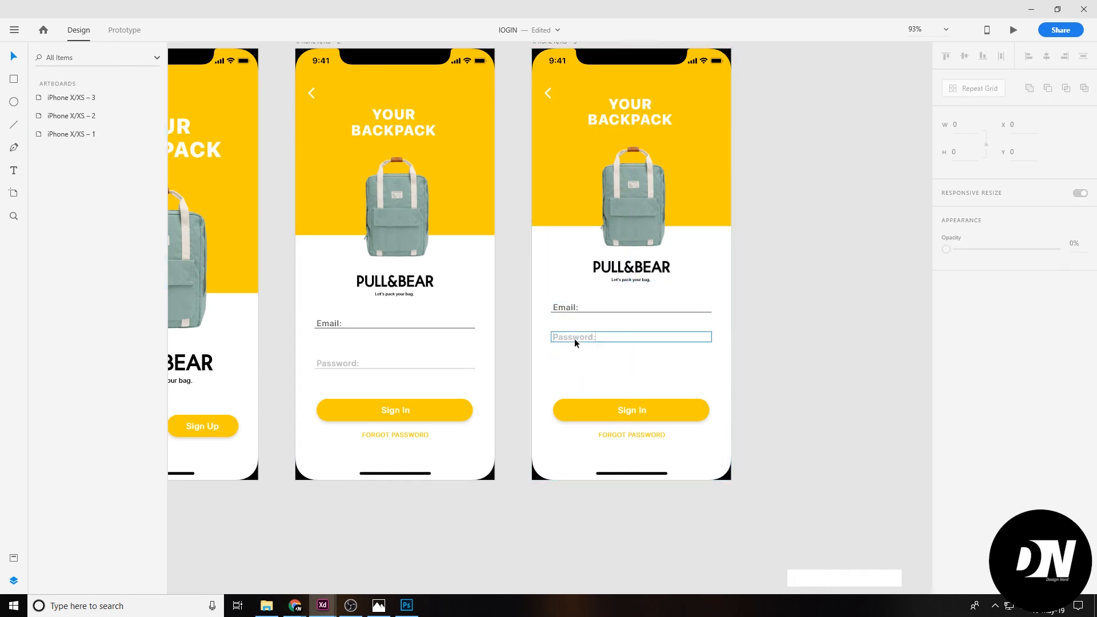
drag(575, 339, 577, 369)
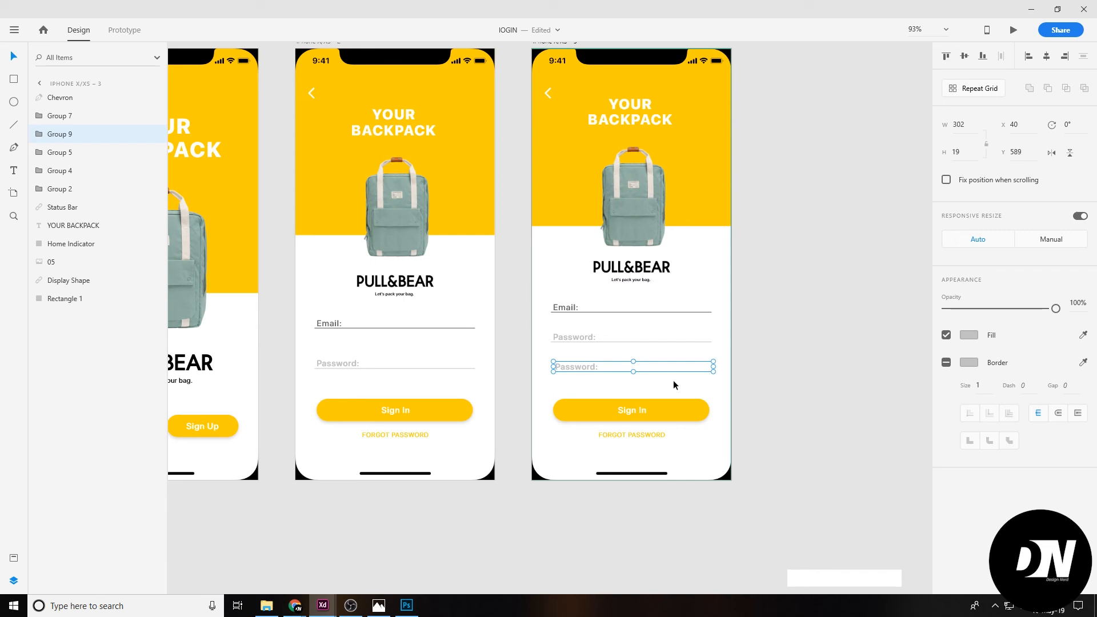
click(576, 355)
Relabel the third screen's first field "Your Name:" and its second field "Email:"
scroll(561, 376, up, 3)
double_click(587, 290)
double_click(563, 224)
double_click(564, 224)
key(ctrl+a)
text(Your N)
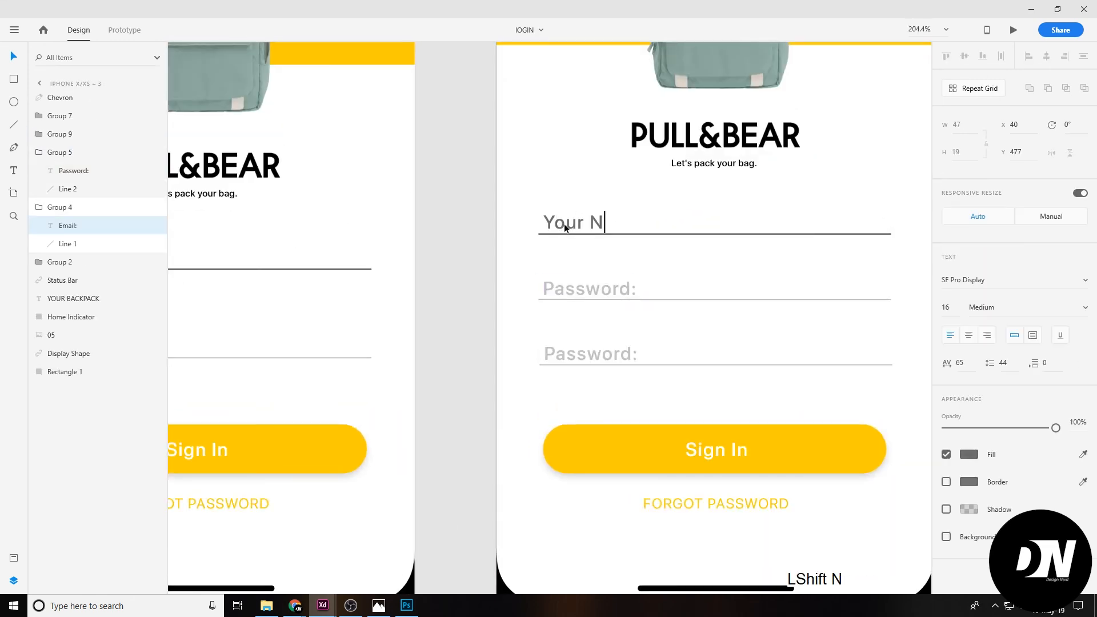
text(ame:)
click(595, 289)
double_click(594, 290)
text(Email:)
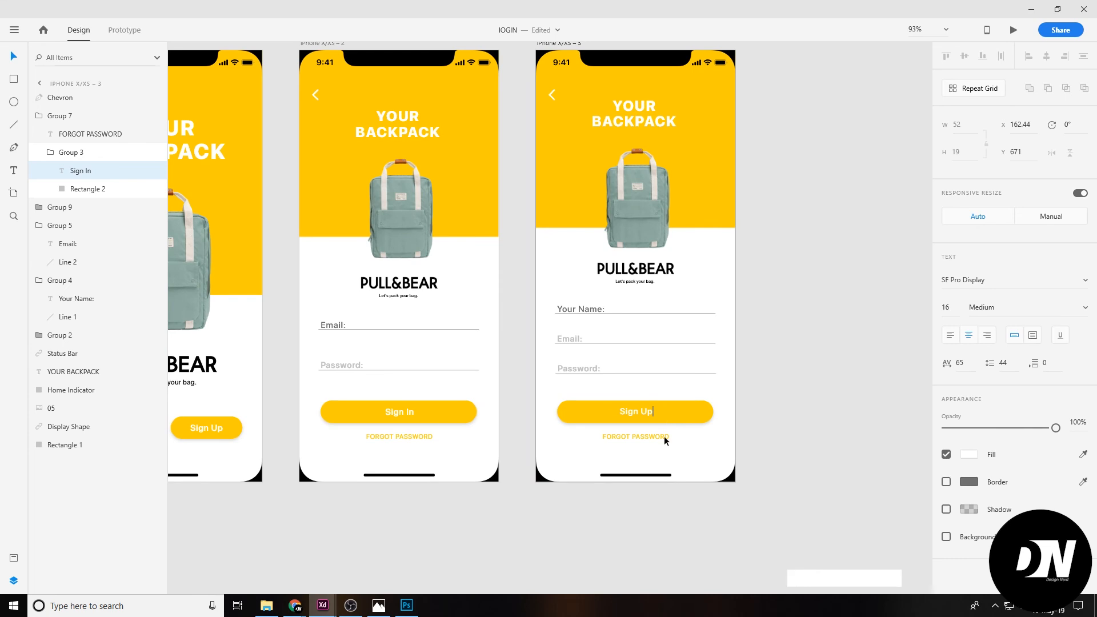
Replace the third screen's FORGOT PASSWORD text with "ALREADY HAVE ACCOUNT LOG IN"
double_click(643, 437)
text(ALREAD)
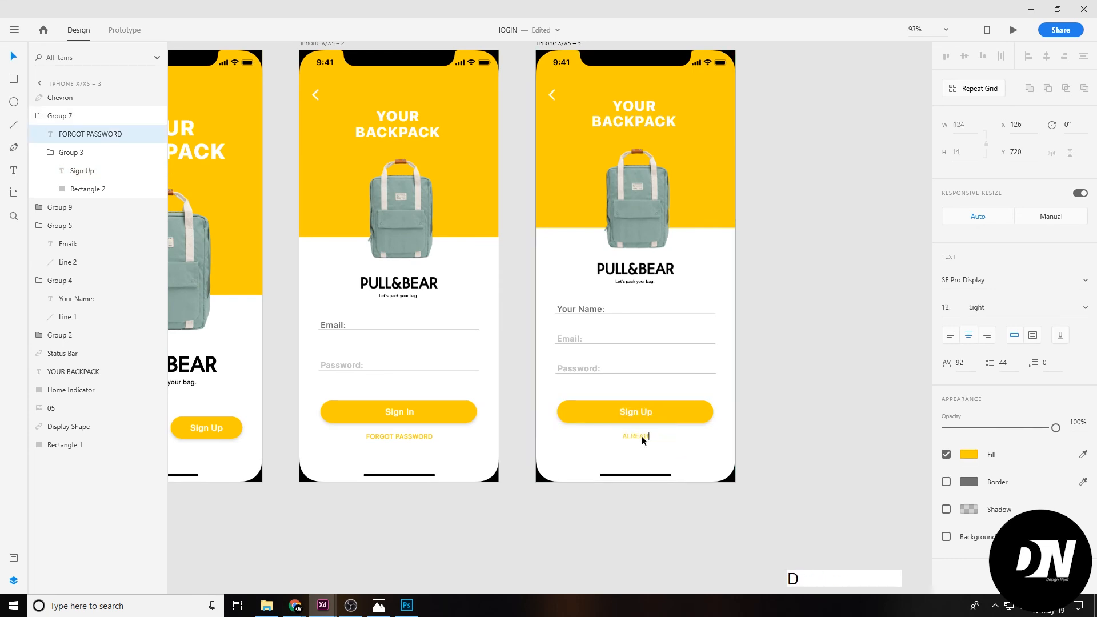
text(Y HAVE ACCOUNT LOG IN)
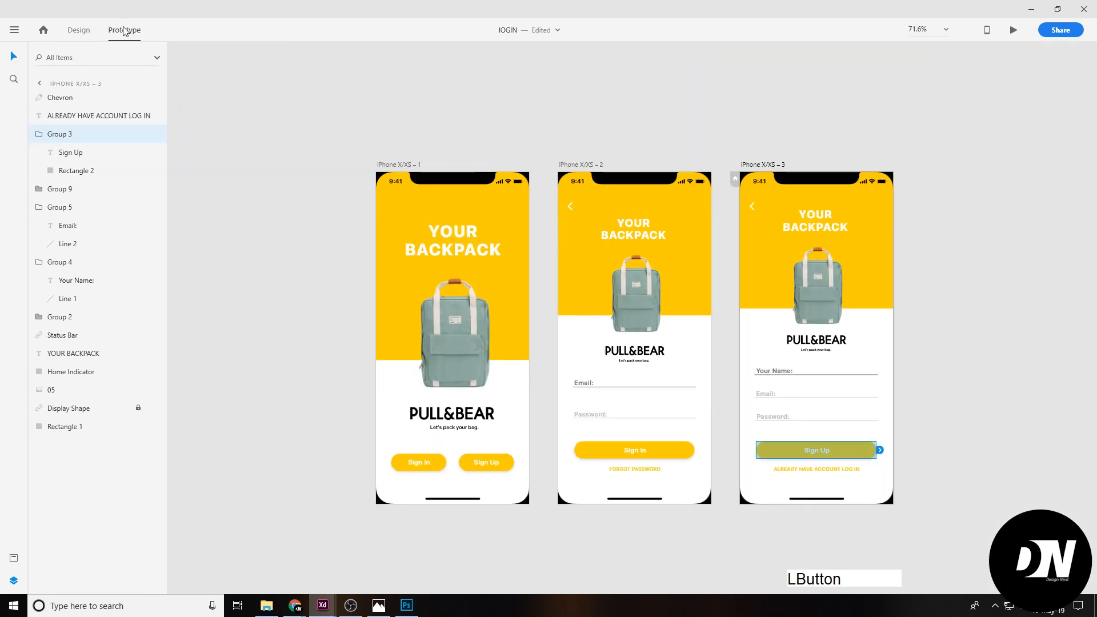
Link the welcome screen's Sign In button to the second screen and its Sign Up button to the third screen
click(425, 464)
drag(449, 462, 588, 223)
click(486, 462)
drag(517, 462, 762, 315)
click(634, 540)
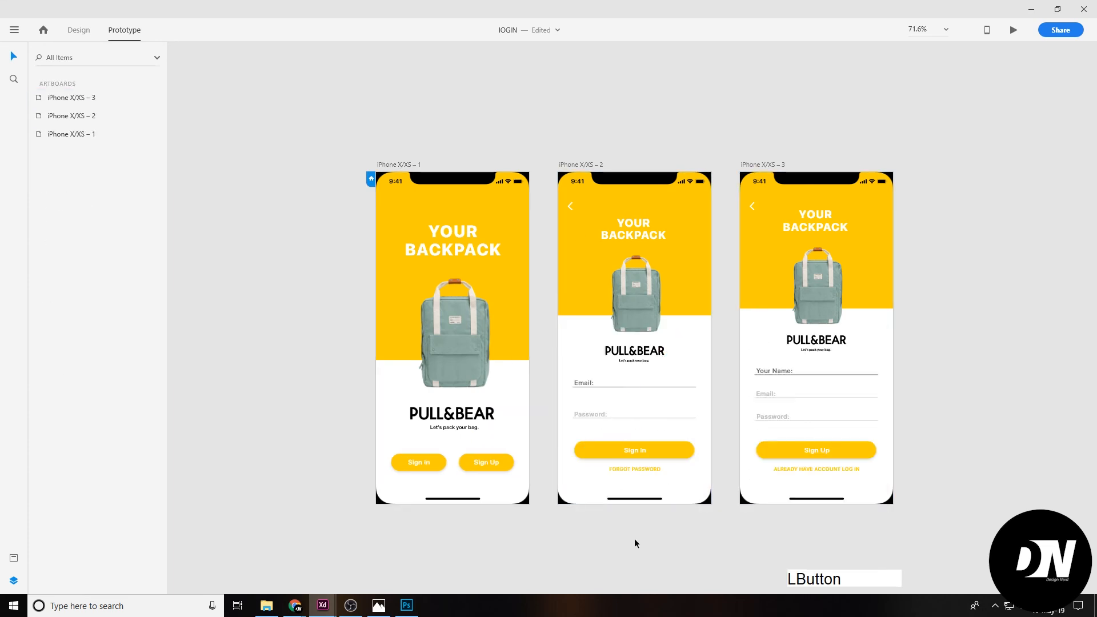
Link the back chevrons on the second and third screens to the welcome screen
click(571, 206)
drag(576, 206, 503, 274)
click(764, 226)
click(752, 206)
drag(757, 206, 489, 286)
click(768, 530)
Try to link the ALREADY HAVE ACCOUNT LOG IN text to the second screen
click(811, 470)
drag(865, 469, 657, 400)
click(631, 551)
Preview the prototype and test the welcome screen's Sign In button and the back chevron
click(1013, 29)
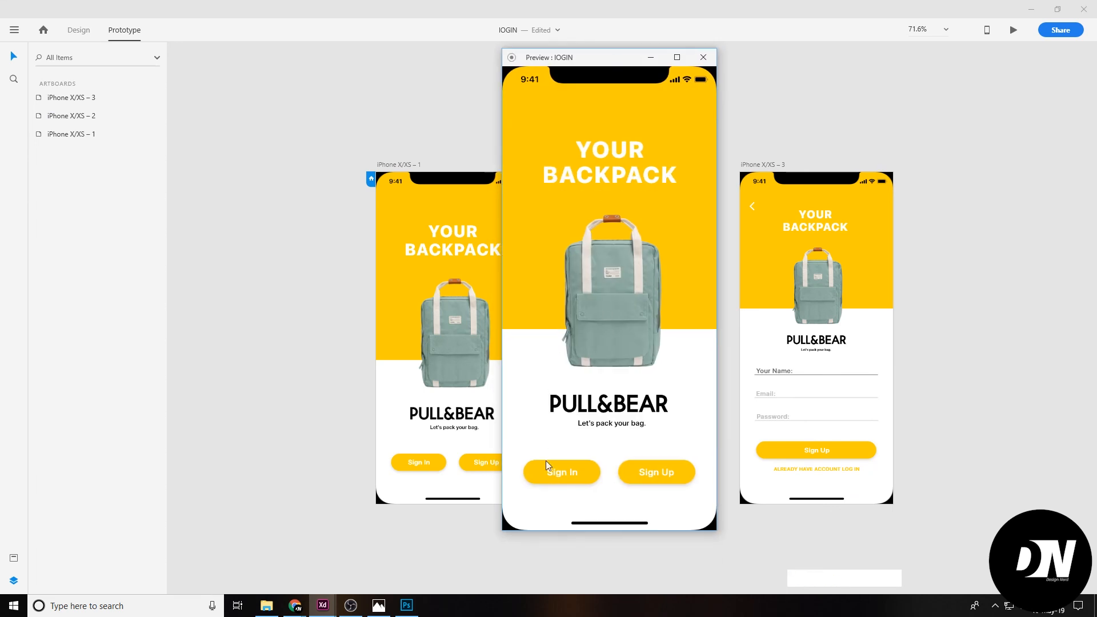
click(572, 473)
click(519, 117)
click(520, 117)
drag(589, 57, 455, 65)
click(418, 471)
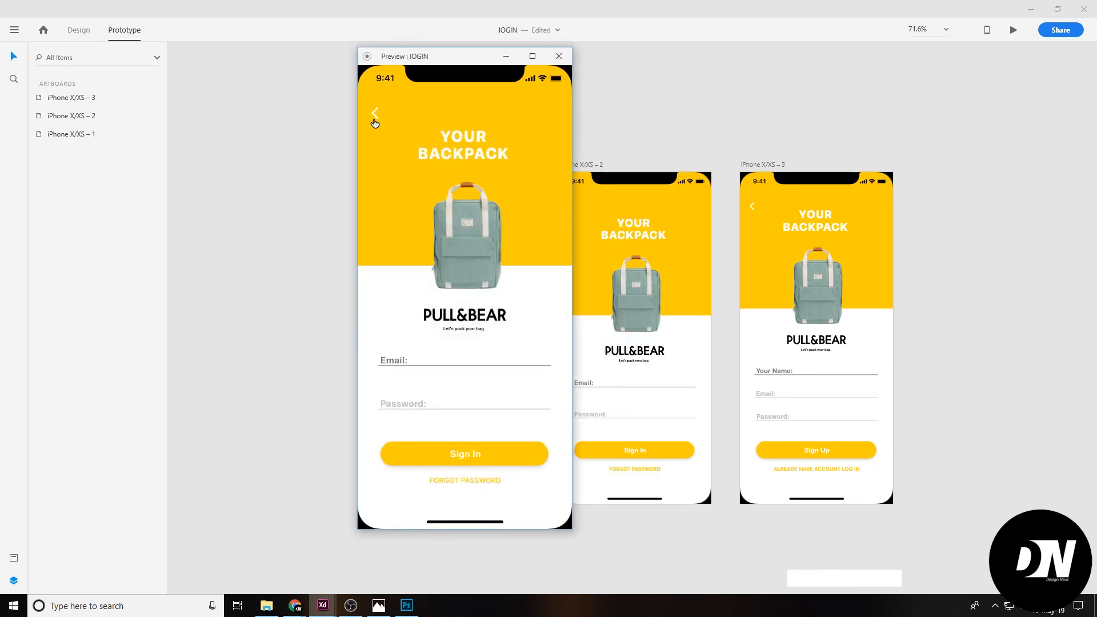
click(375, 122)
click(376, 125)
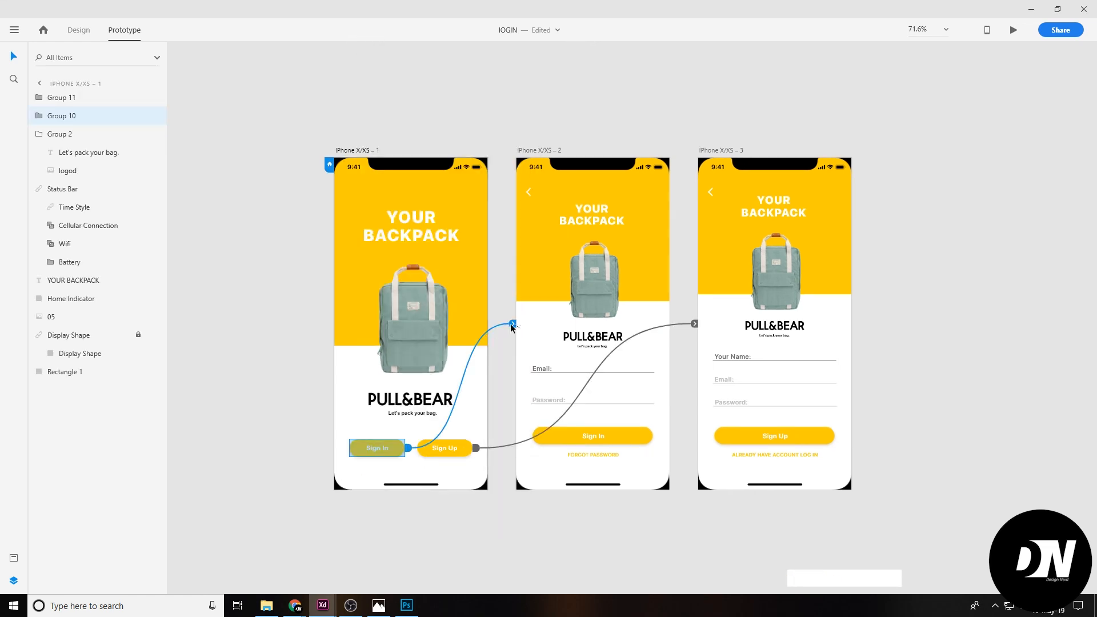
Set the Sign In button's link to the Auto-Animate action with Ease In-Out easing
click(408, 448)
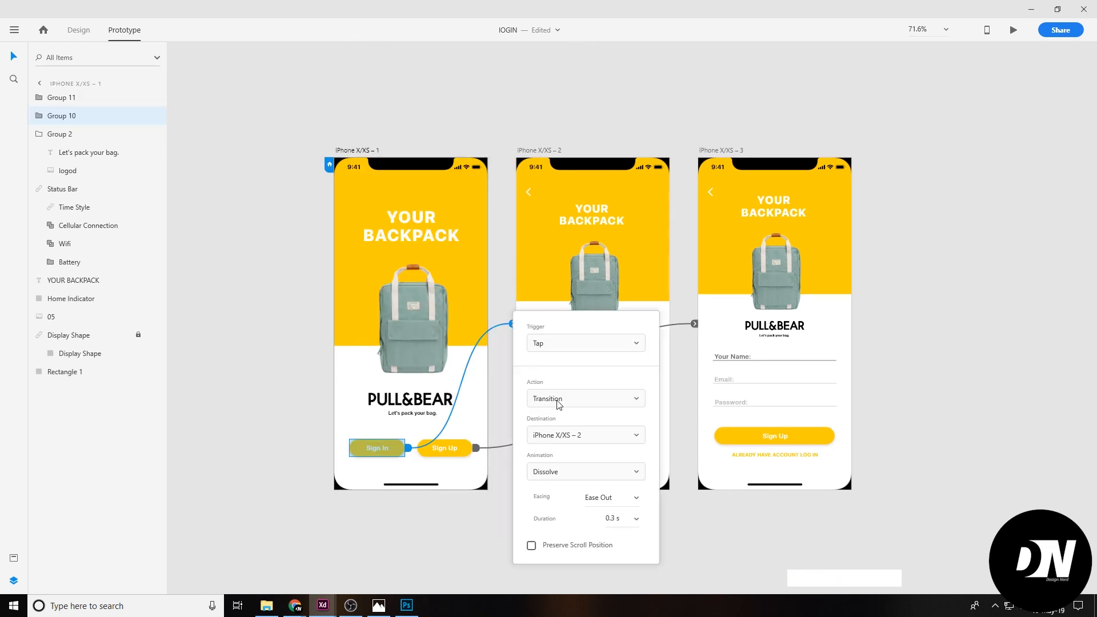
click(554, 398)
click(557, 423)
click(636, 460)
click(612, 383)
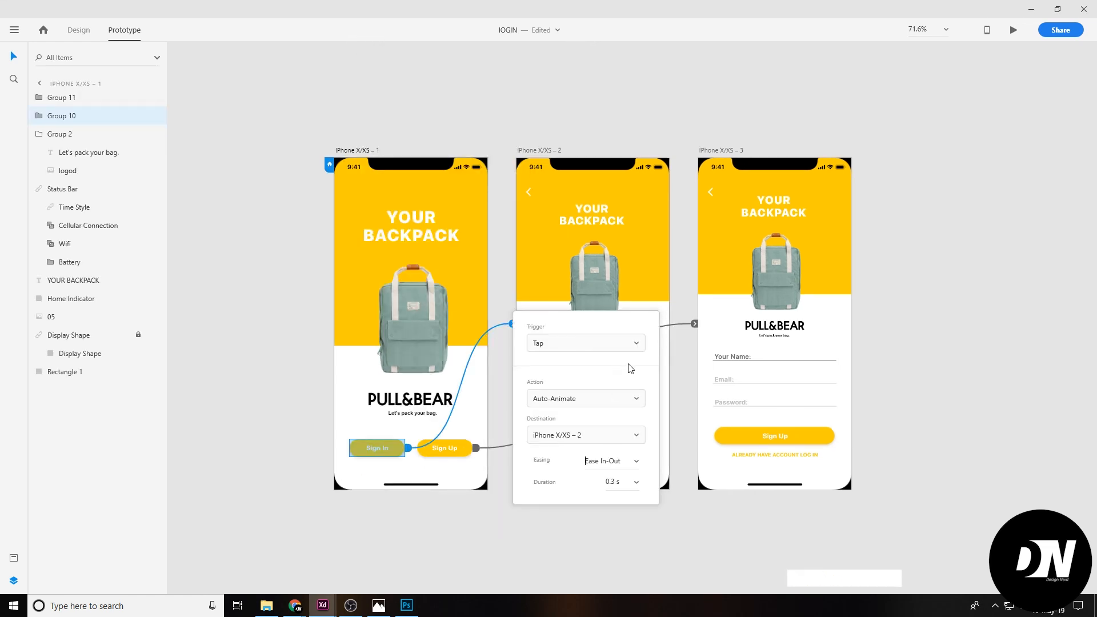
Set the Sign Up button's link to Auto-Animate with Ease In-Out easing, and open its duration for editing
click(476, 448)
click(747, 399)
click(742, 423)
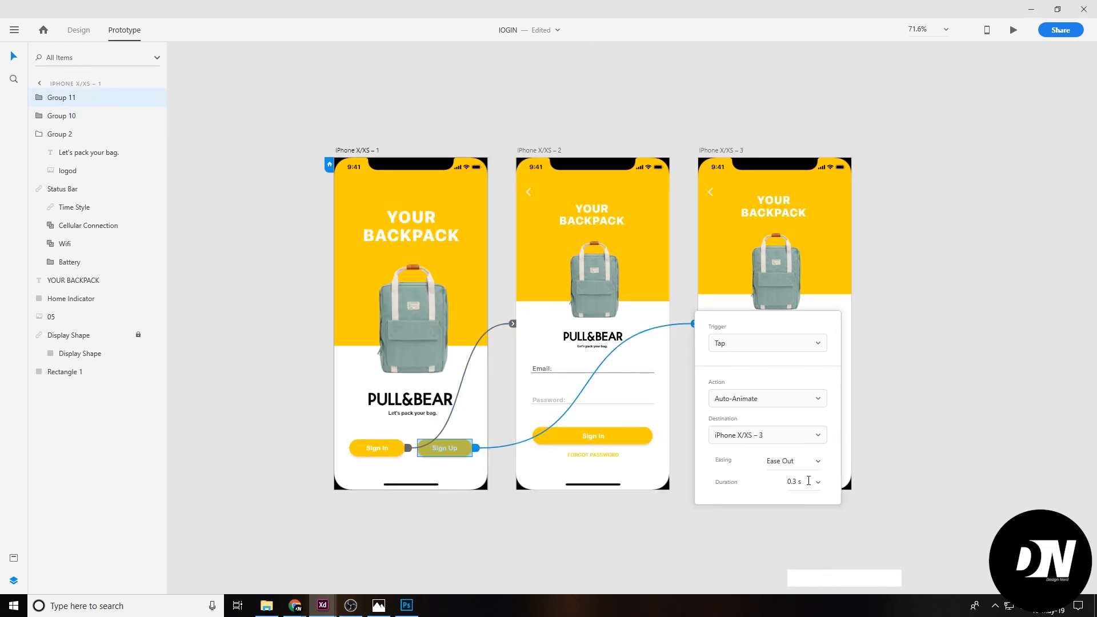
click(816, 461)
click(793, 383)
click(807, 483)
Set the action of the second screen's back chevron link to Auto-Animate
click(528, 192)
click(571, 265)
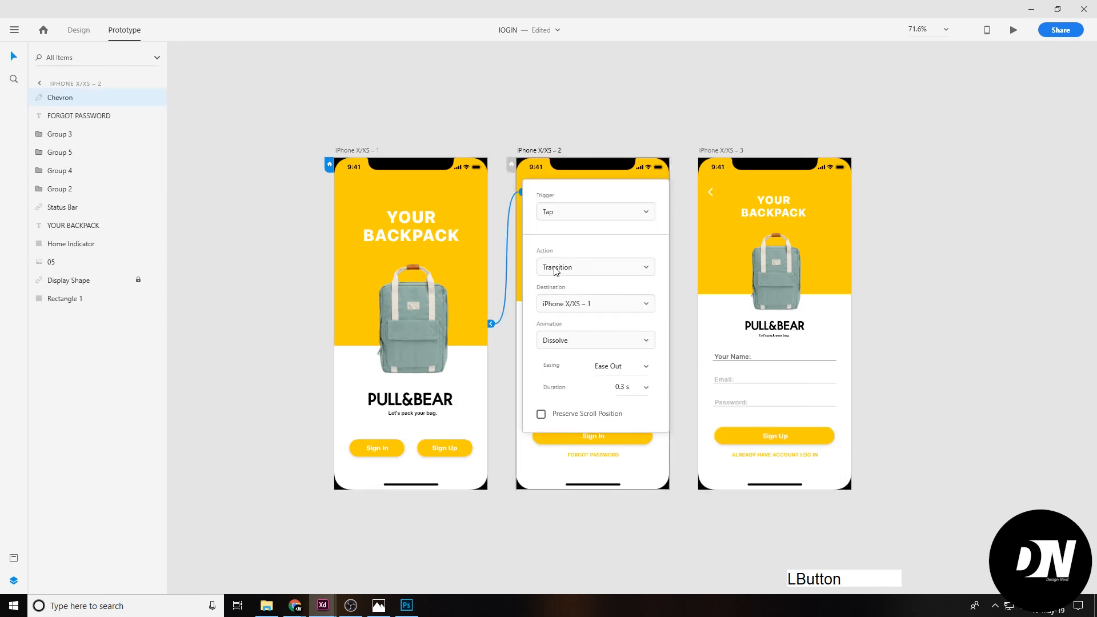
click(571, 290)
Set the third screen's back chevron link to Auto-Animate with a duration of 0.5 s
click(707, 192)
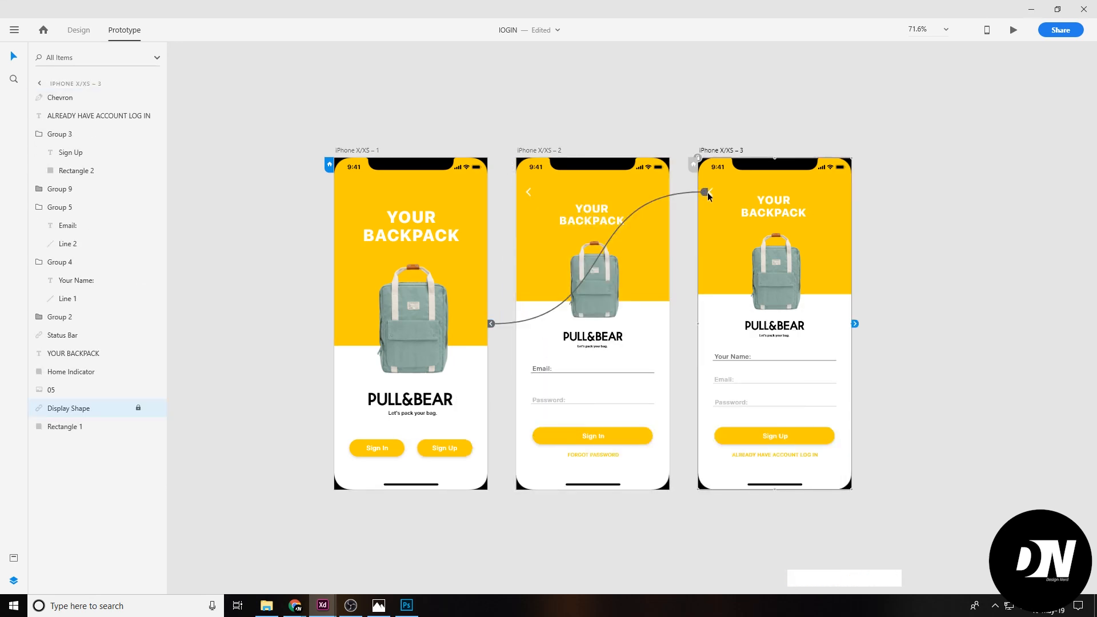
click(707, 192)
click(755, 343)
click(760, 267)
click(762, 305)
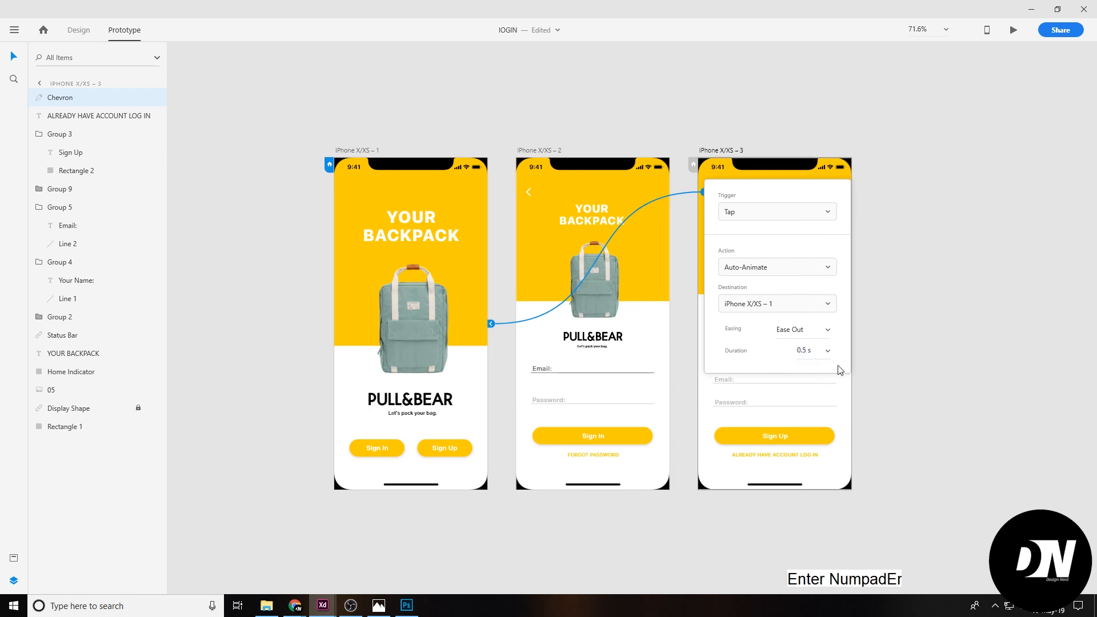
Link the third screen's ALREADY HAVE ACCOUNT LOG IN text to the second screen
click(805, 451)
click(809, 456)
click(597, 456)
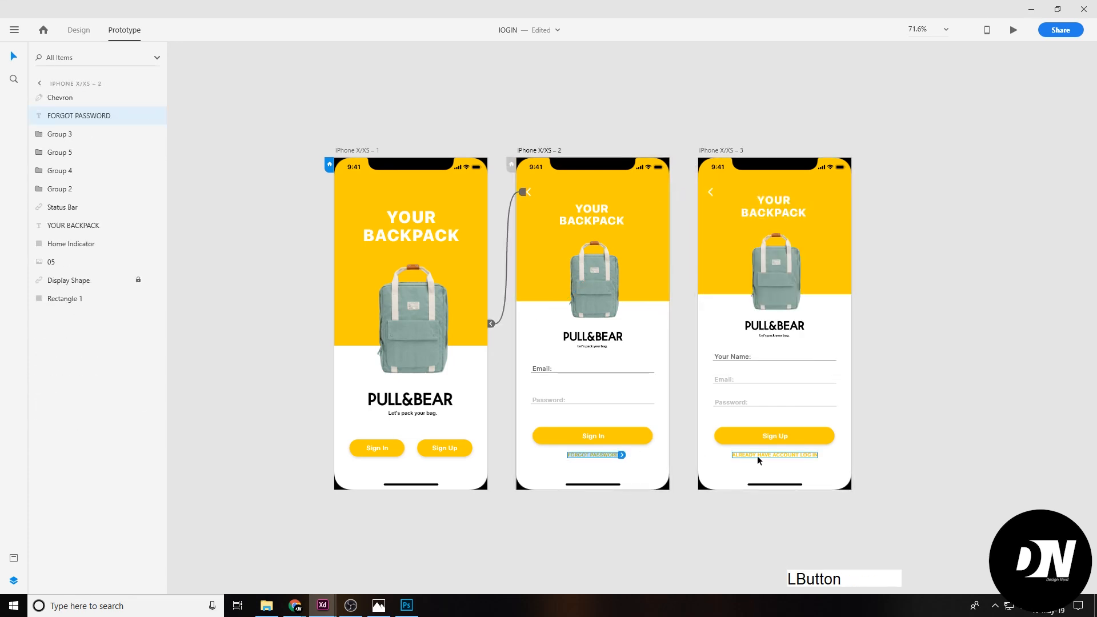
click(761, 457)
drag(820, 455, 654, 342)
click(667, 535)
Preview the animated prototype and test the links between the welcome, sign-in and sign-up screens
click(1013, 30)
drag(621, 104, 622, 86)
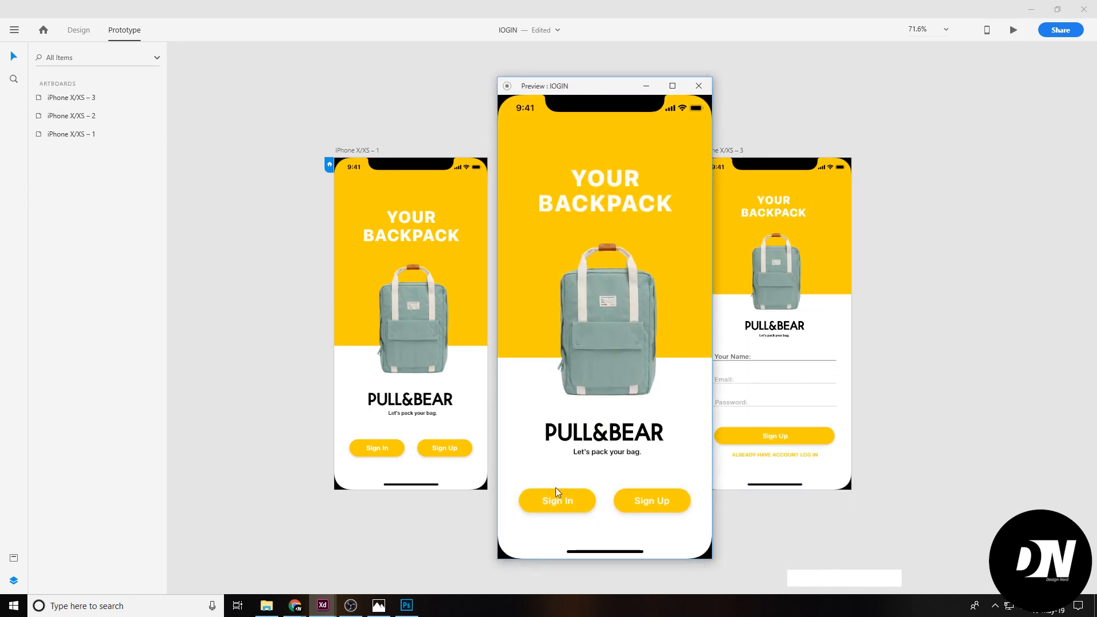
click(558, 498)
click(578, 505)
click(640, 509)
click(641, 510)
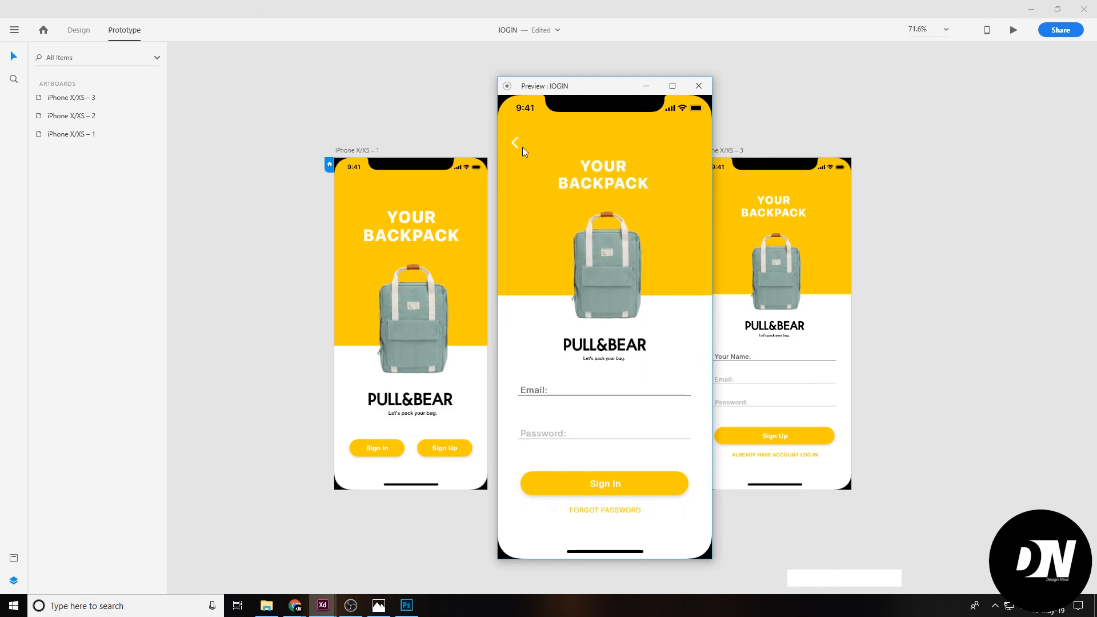
click(522, 146)
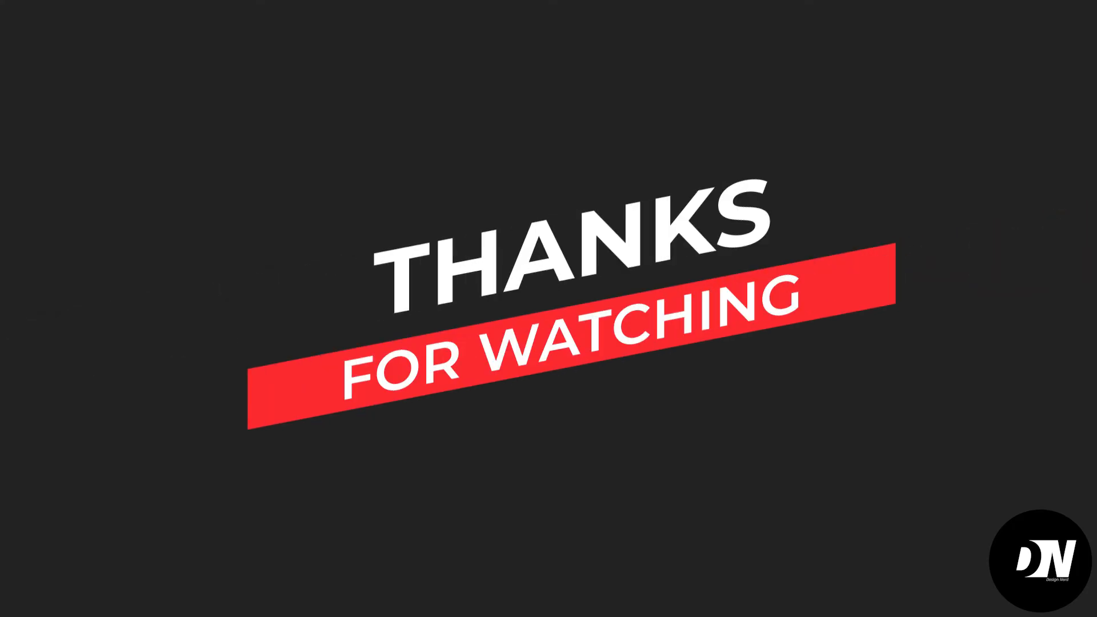